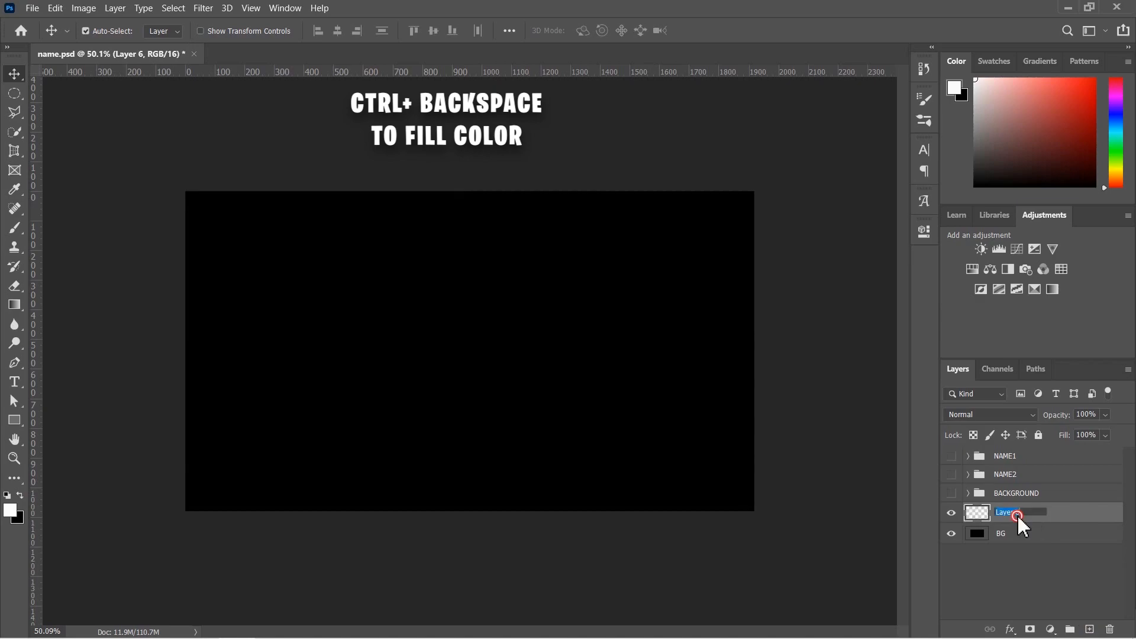
- Rename the layer to NAME 1 and type the word NAME on the canvas
text(NAME 1)
key(Return)
click(1016, 569)
click(1014, 514)
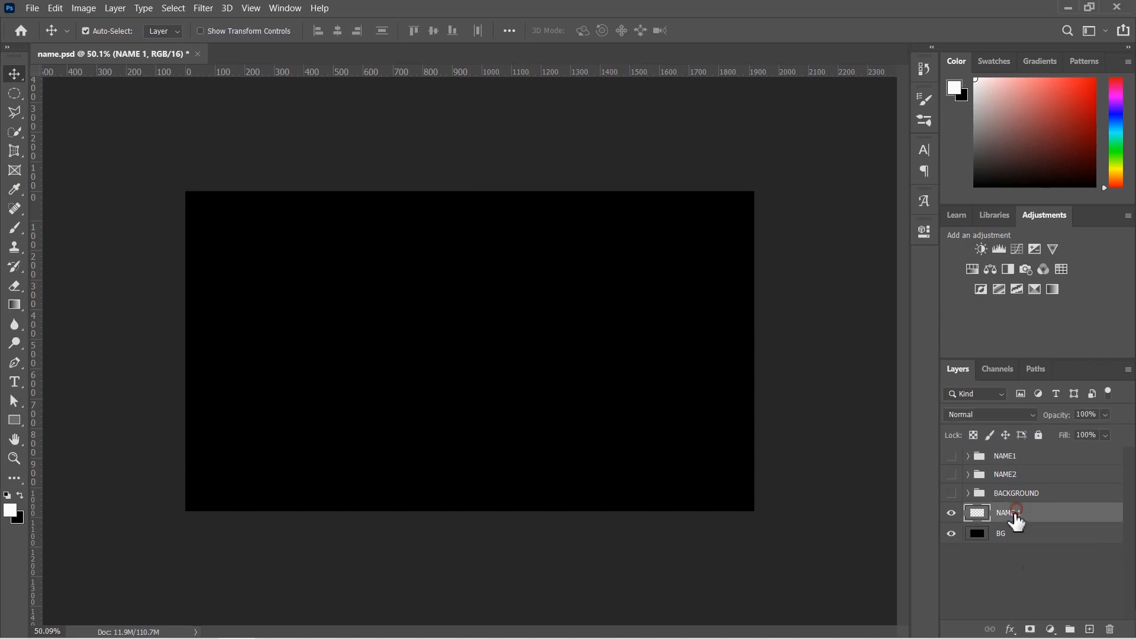
click(14, 382)
click(305, 336)
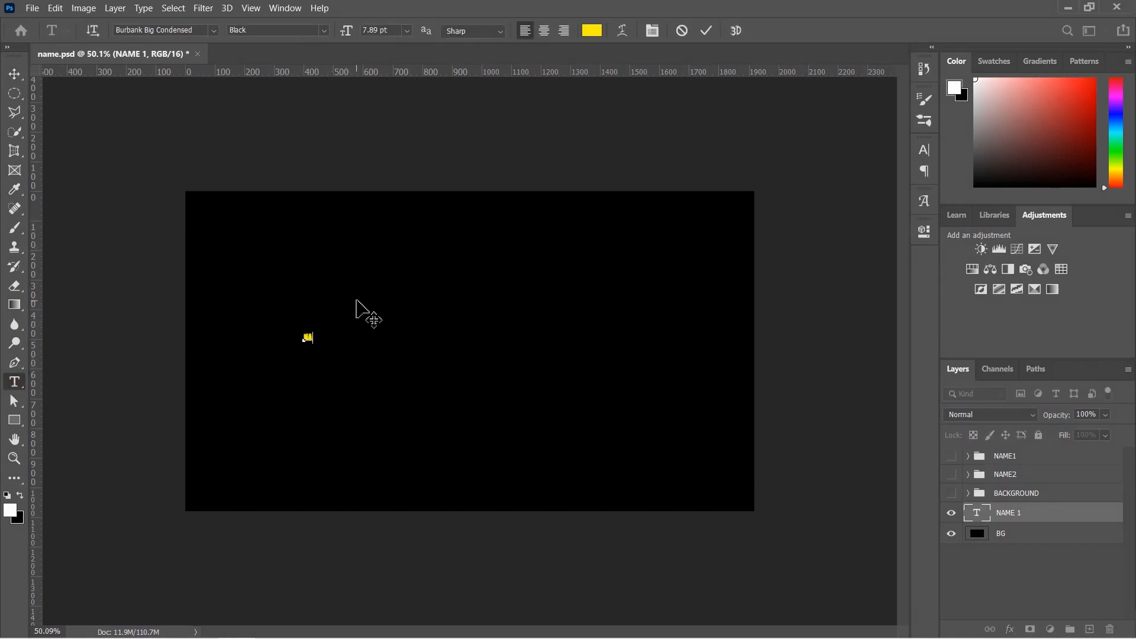
click(7, 73)
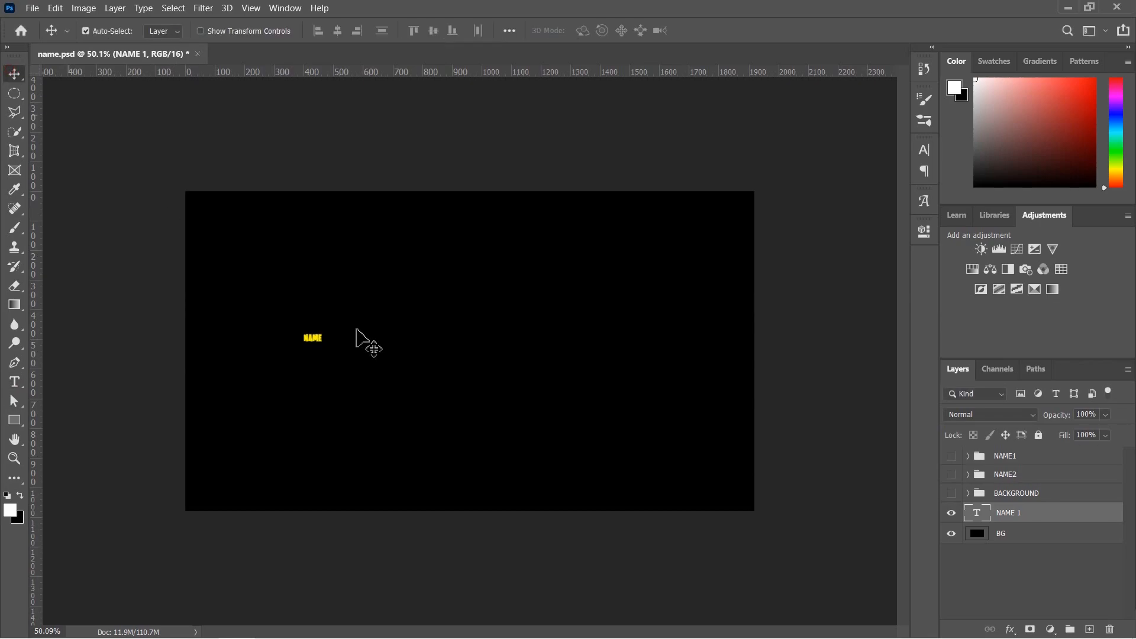
- Scale the NAME text up to fill the canvas and centre it
key(ctrl+t)
drag(327, 344, 541, 436)
drag(489, 362, 524, 362)
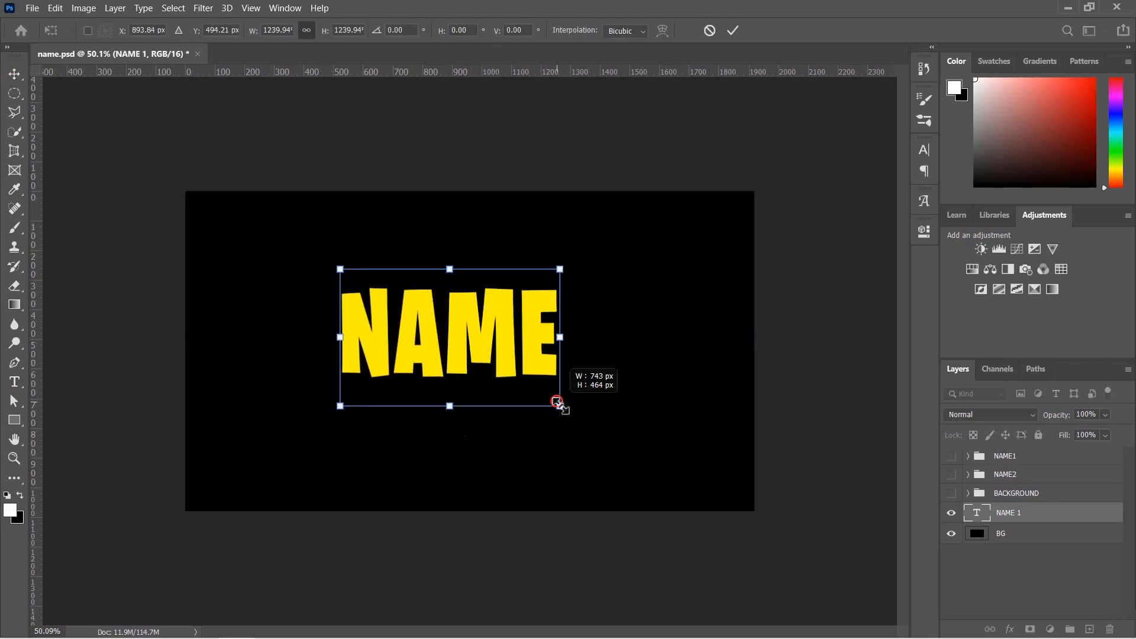
drag(557, 401, 637, 467)
drag(550, 376, 517, 354)
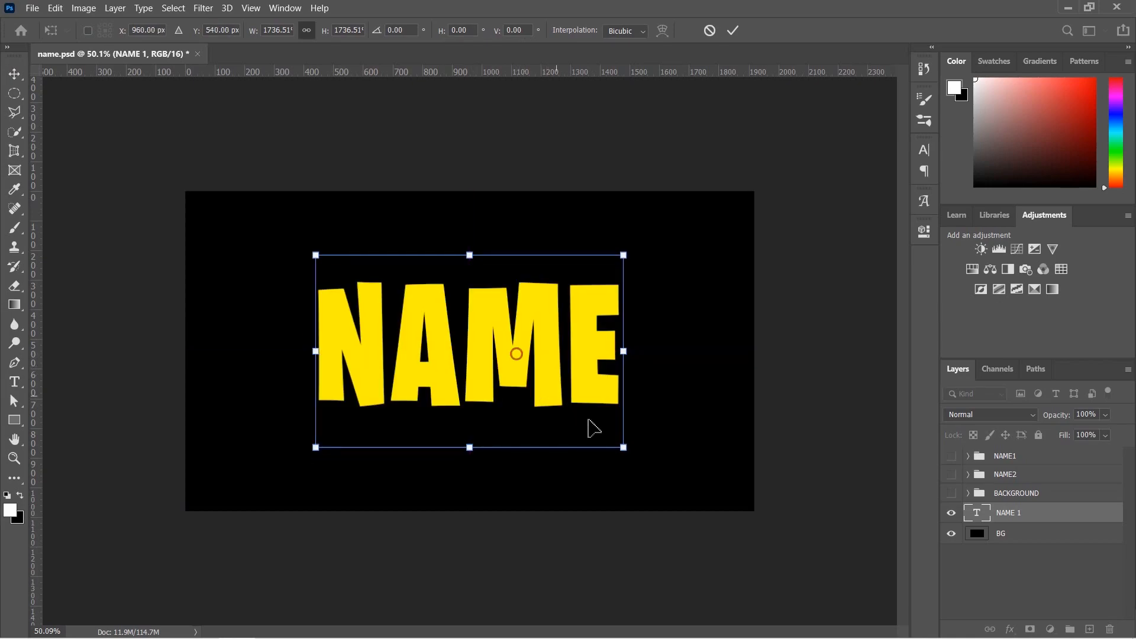
drag(623, 448, 665, 474)
drag(578, 410, 527, 373)
click(15, 75)
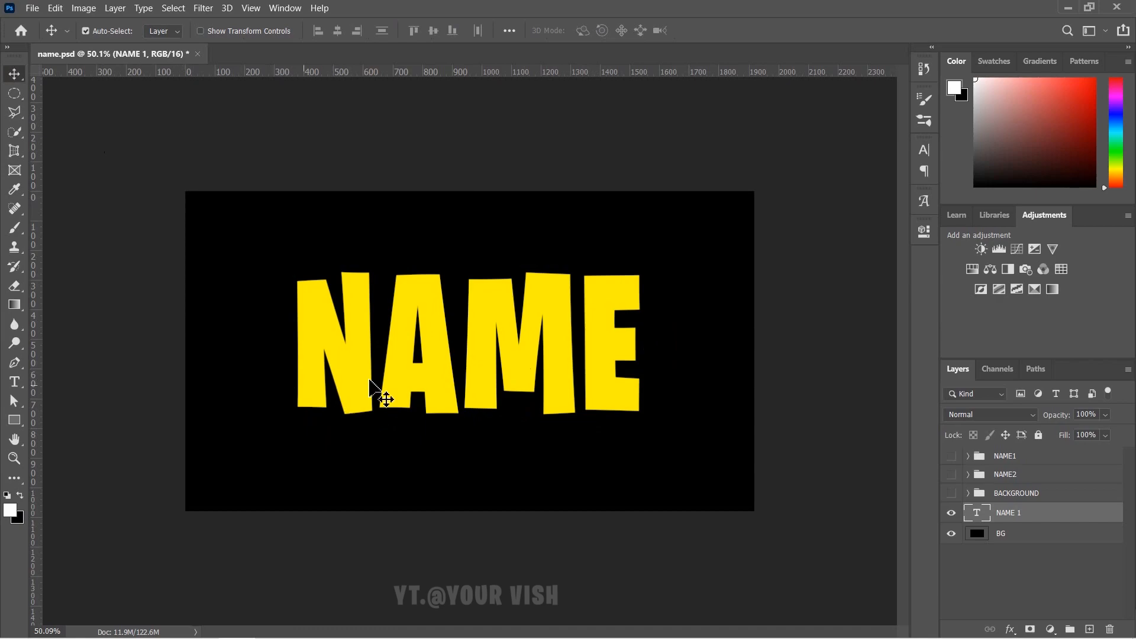
- Select the NAME text and apply a yellow colour to it
double_click(358, 381)
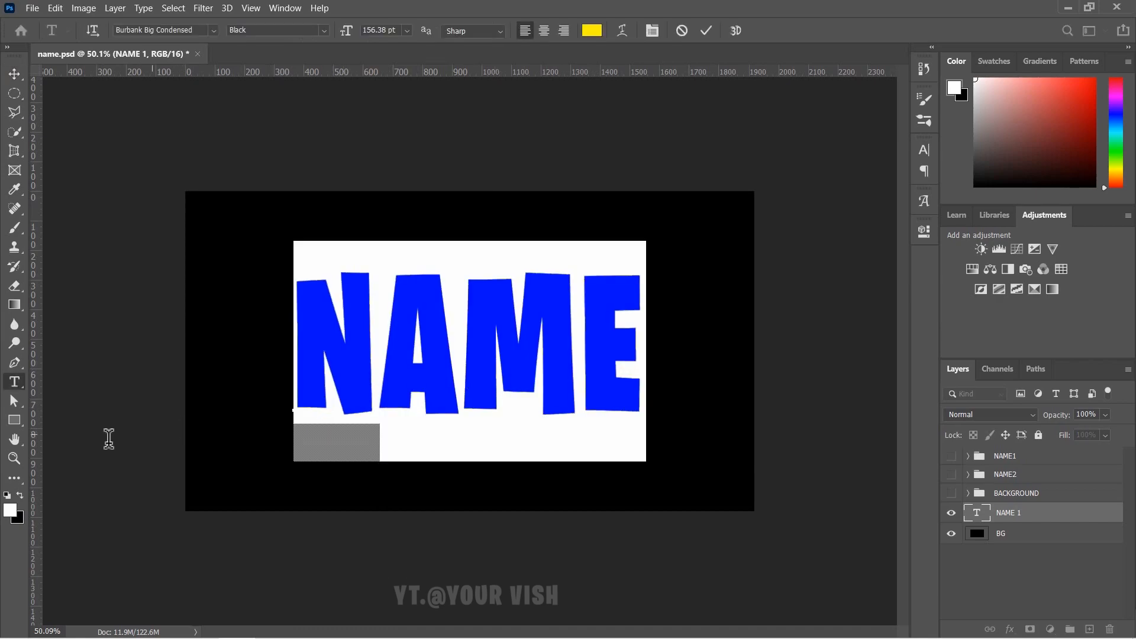
click(10, 510)
click(803, 321)
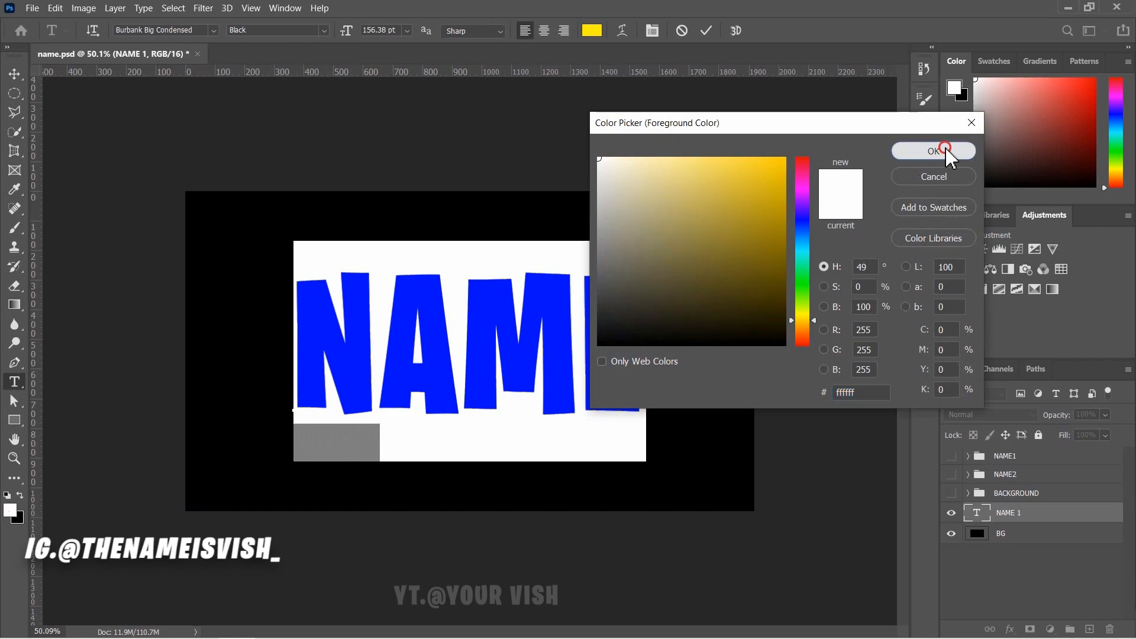
click(919, 152)
click(17, 75)
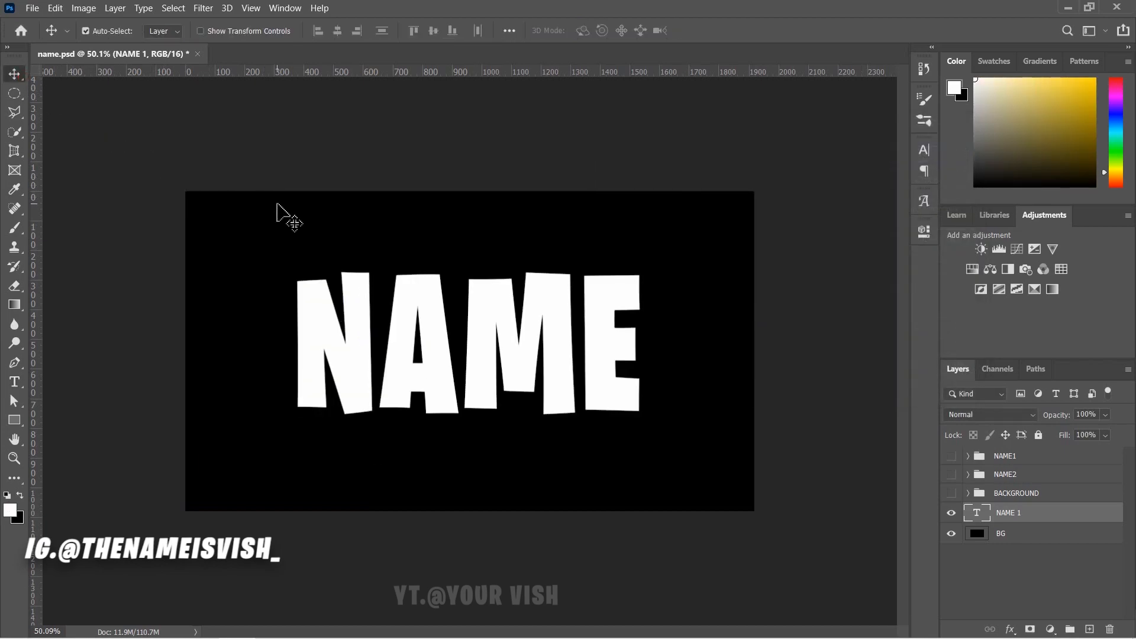
- Set the foreground colour to golden yellow ffd800
click(11, 512)
drag(783, 219, 829, 139)
drag(799, 320, 807, 320)
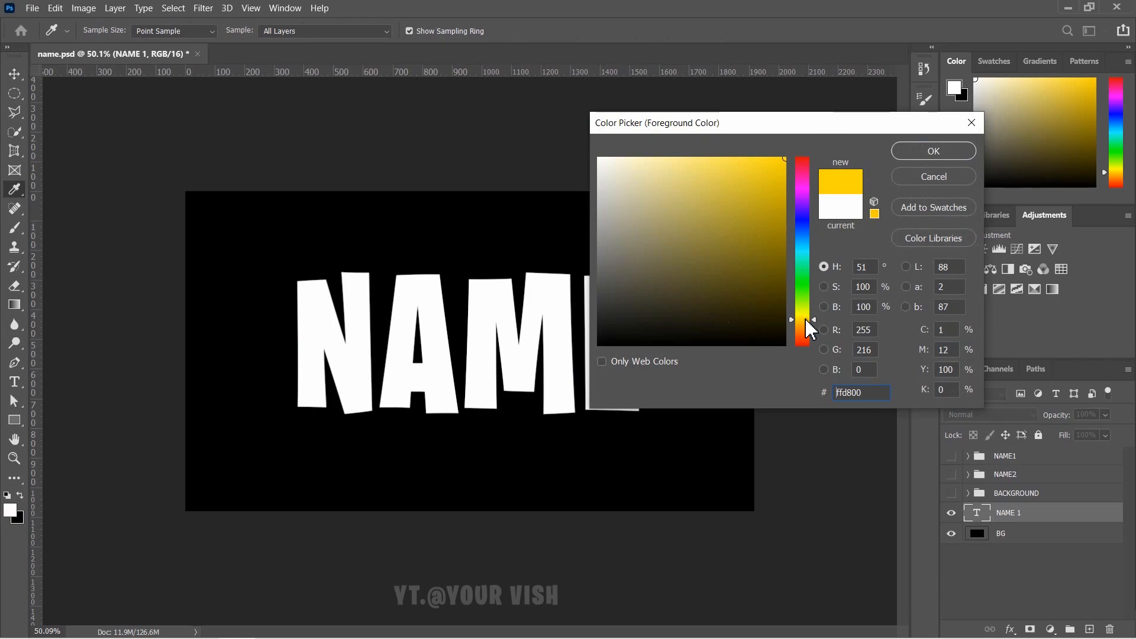
click(897, 149)
- Shift the NAME text slightly and apply yellow ffd800 to its letters
drag(521, 320, 540, 350)
double_click(541, 349)
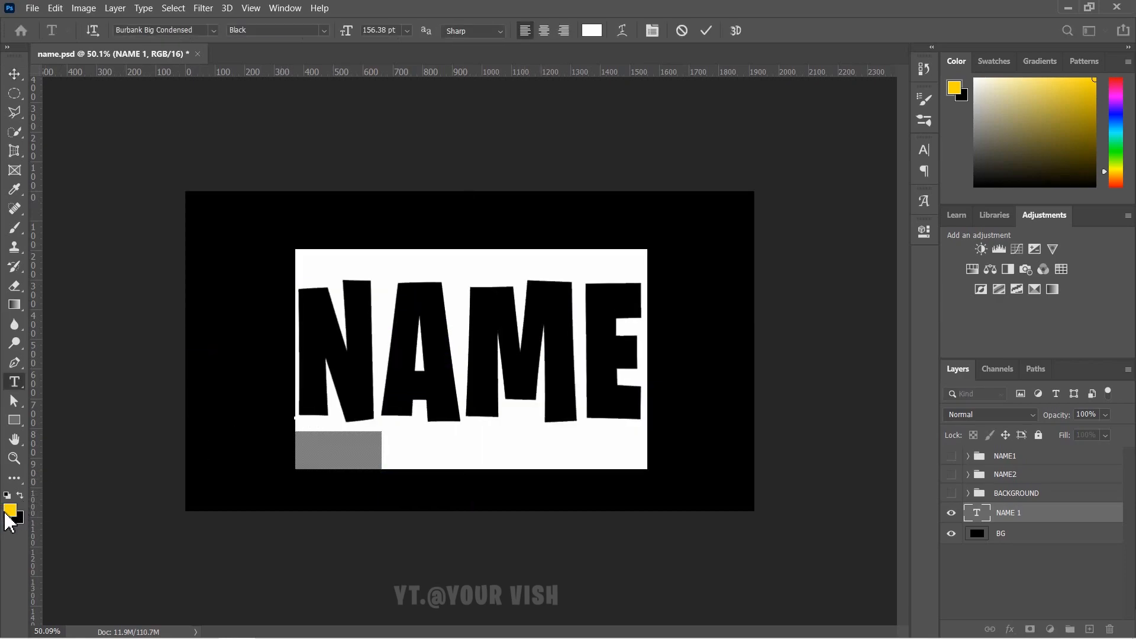
click(10, 512)
click(926, 152)
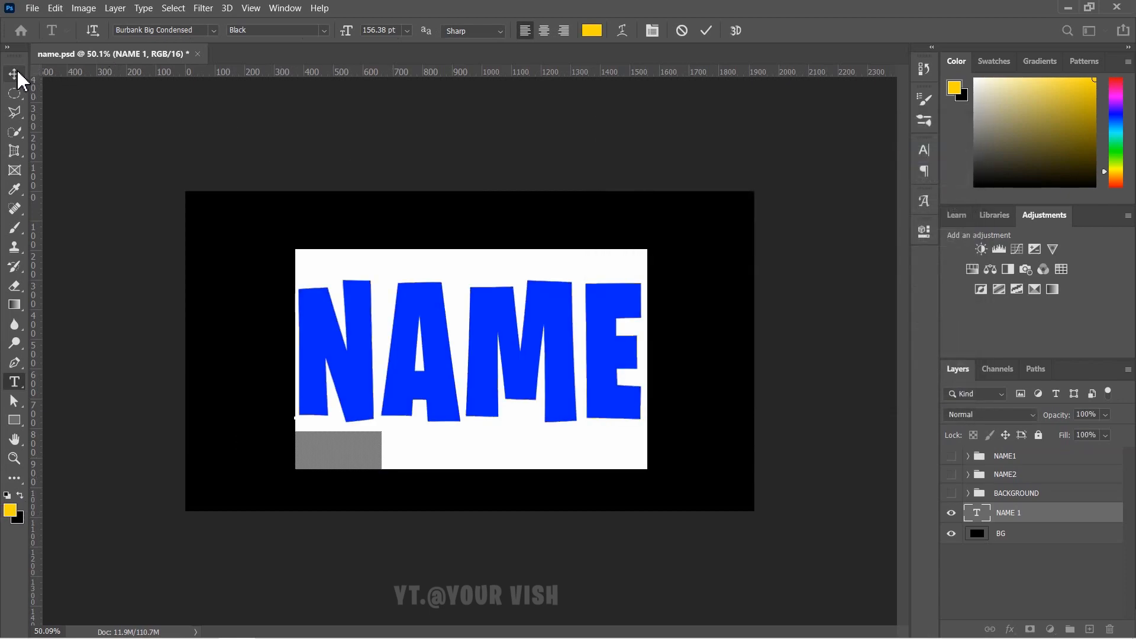
click(14, 74)
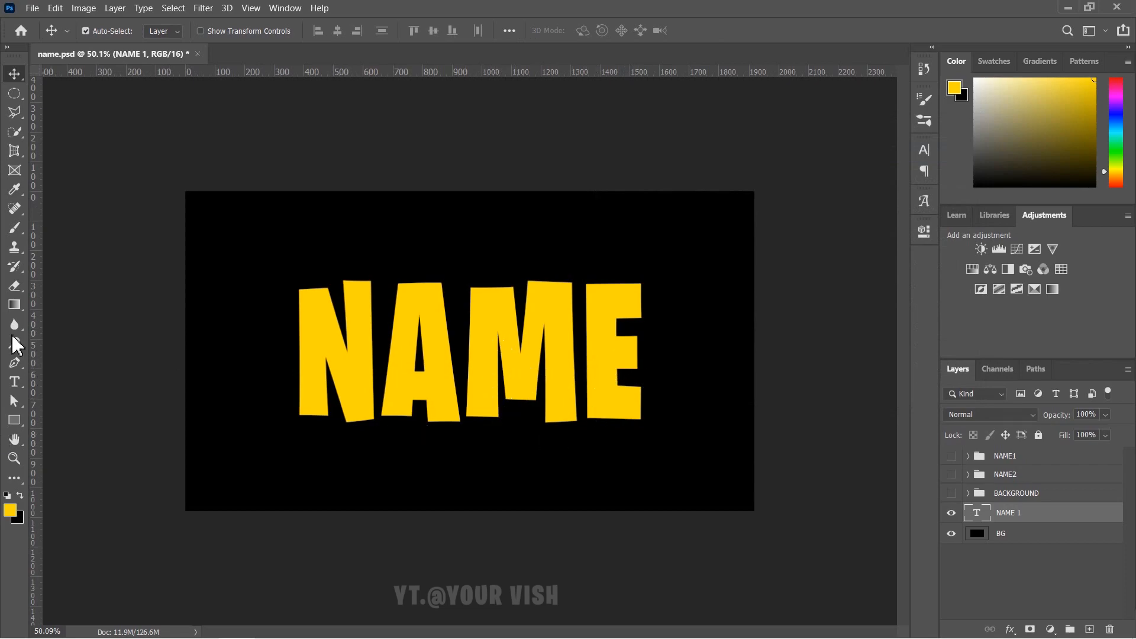
- Add a new Layer 6 clipped to the NAME 1 text
click(1090, 629)
right_click(1057, 513)
click(921, 301)
- Choose a soft brush with black as the paint colour and white as the alternate
click(14, 228)
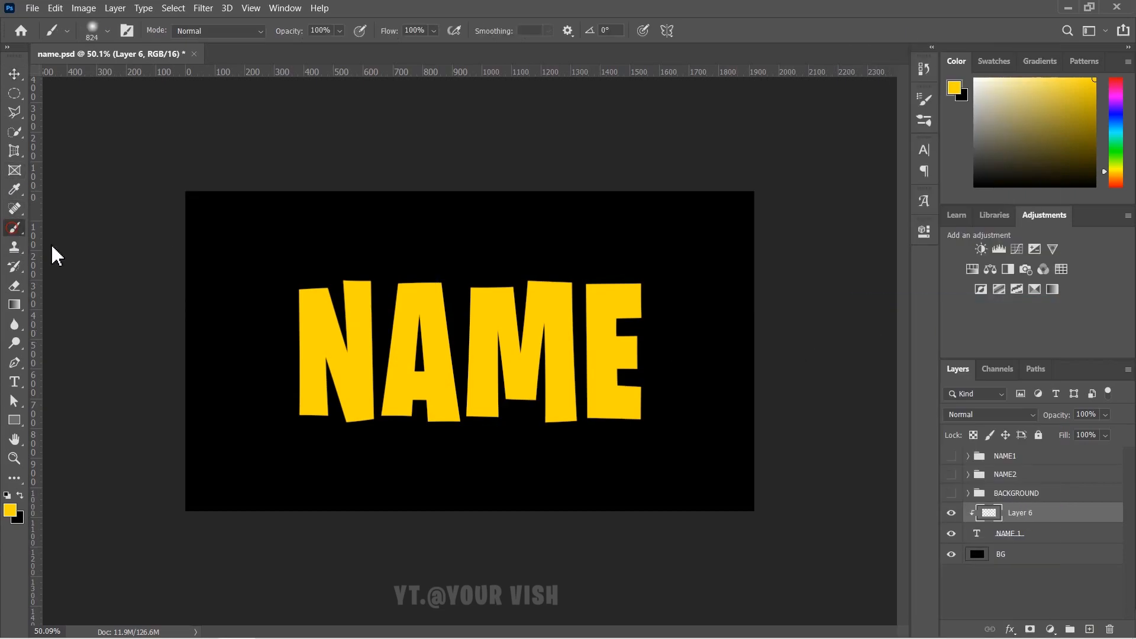
click(10, 510)
click(647, 281)
drag(647, 281, 553, 355)
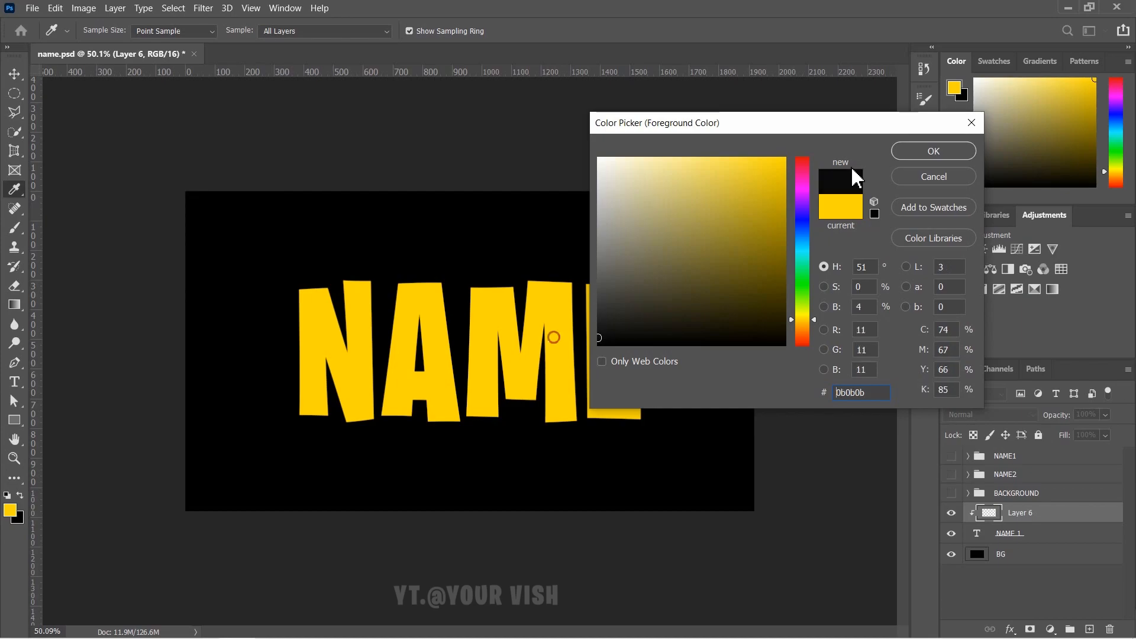
click(934, 151)
click(10, 511)
click(599, 155)
click(934, 150)
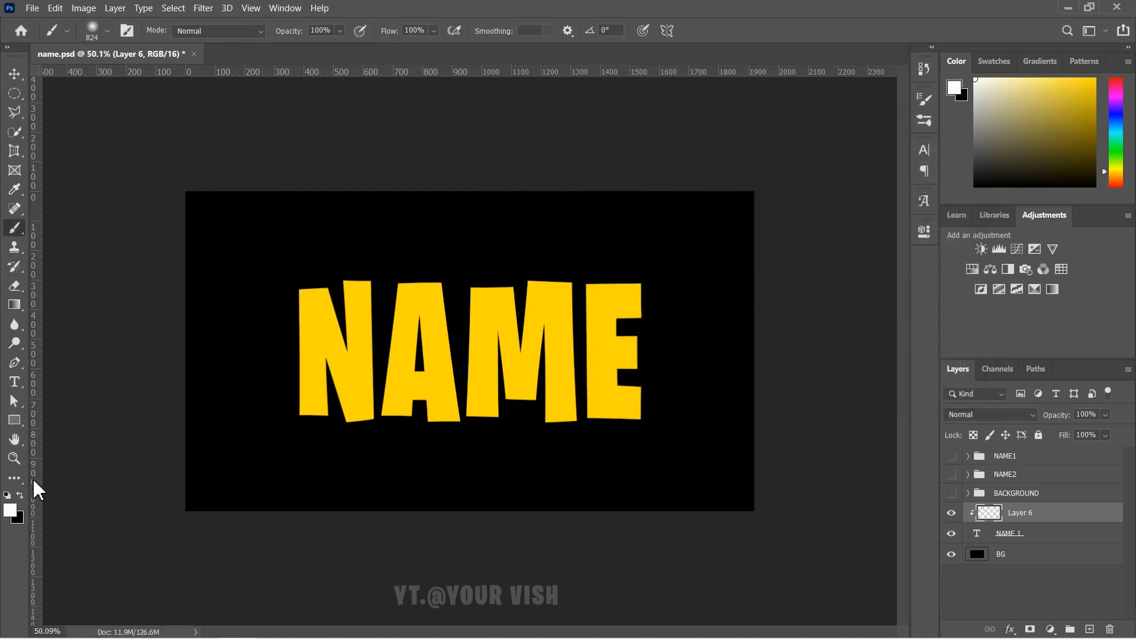
click(19, 495)
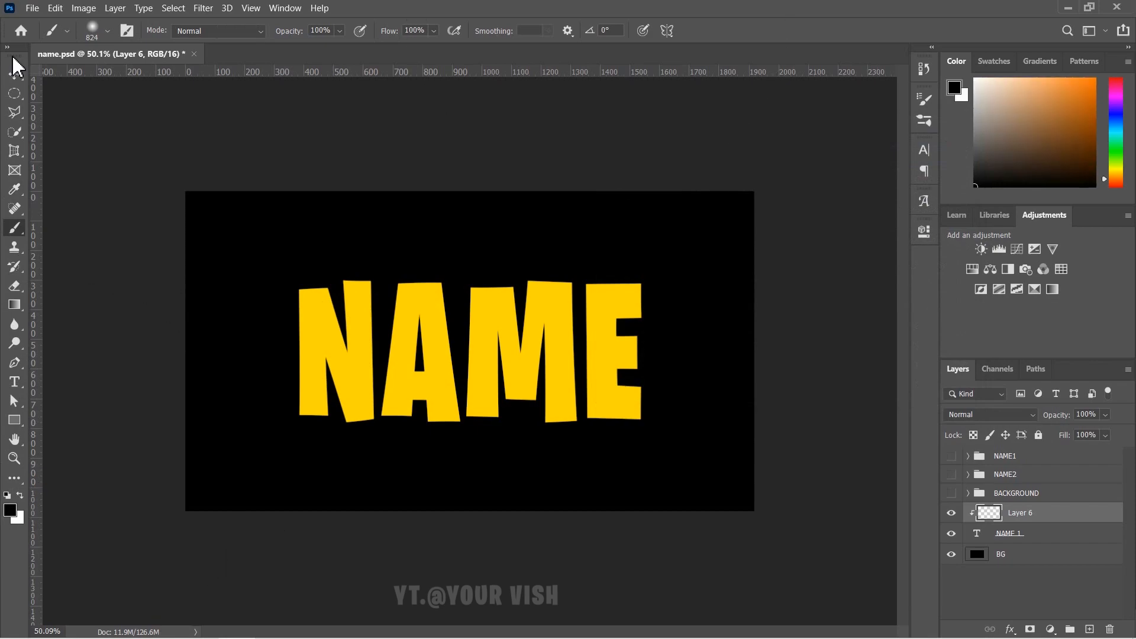
- Paint black along the letter bottoms and white across the letter tops
click(284, 471)
mouse_move(453, 510)
mouse_down()
mouse_move(668, 501)
mouse_move(391, 517)
mouse_move(266, 501)
mouse_move(604, 500)
mouse_move(379, 505)
mouse_up()
key(ctrl+z)
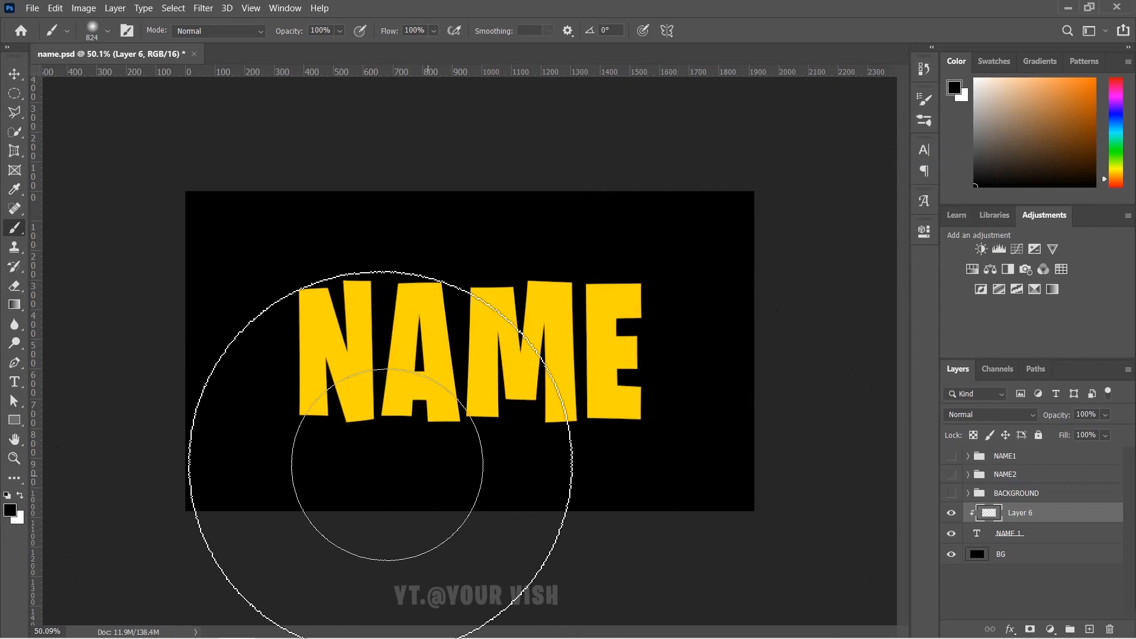
mouse_move(265, 477)
mouse_down()
mouse_move(376, 520)
mouse_move(571, 507)
mouse_move(533, 525)
mouse_move(698, 508)
mouse_move(471, 520)
mouse_move(261, 492)
mouse_move(510, 546)
mouse_move(308, 535)
mouse_up()
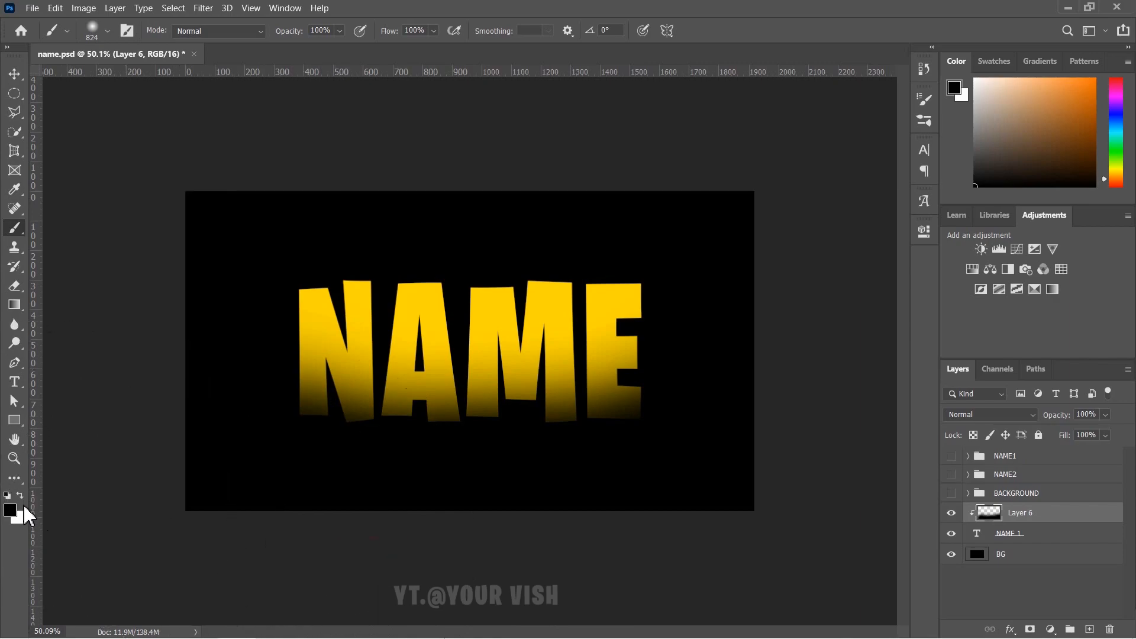
key(z)
key(x)
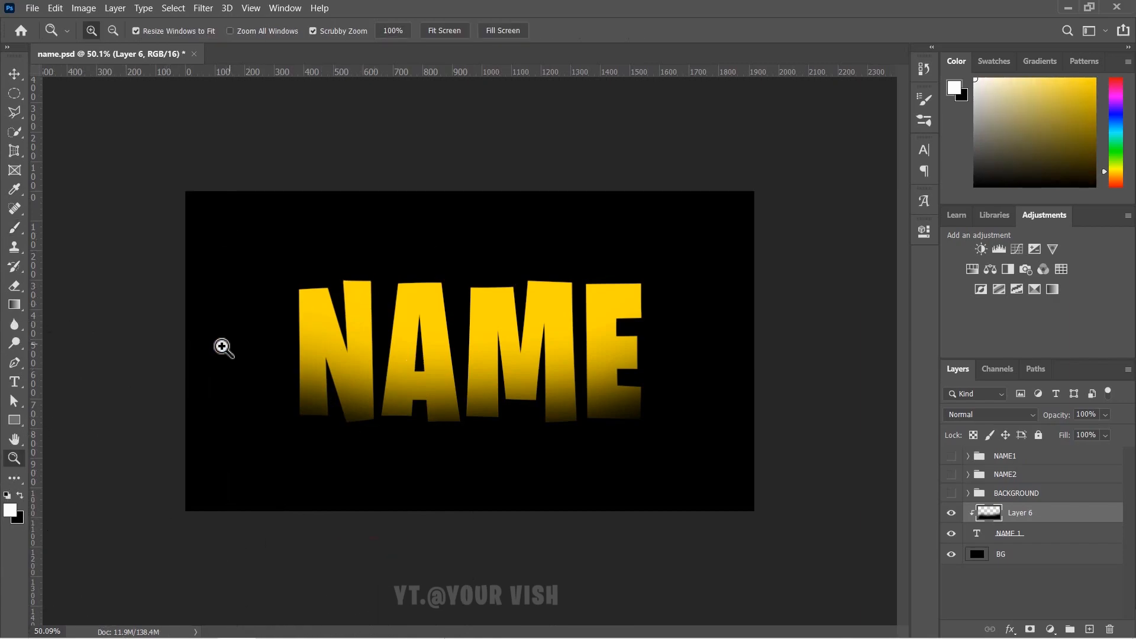
click(15, 228)
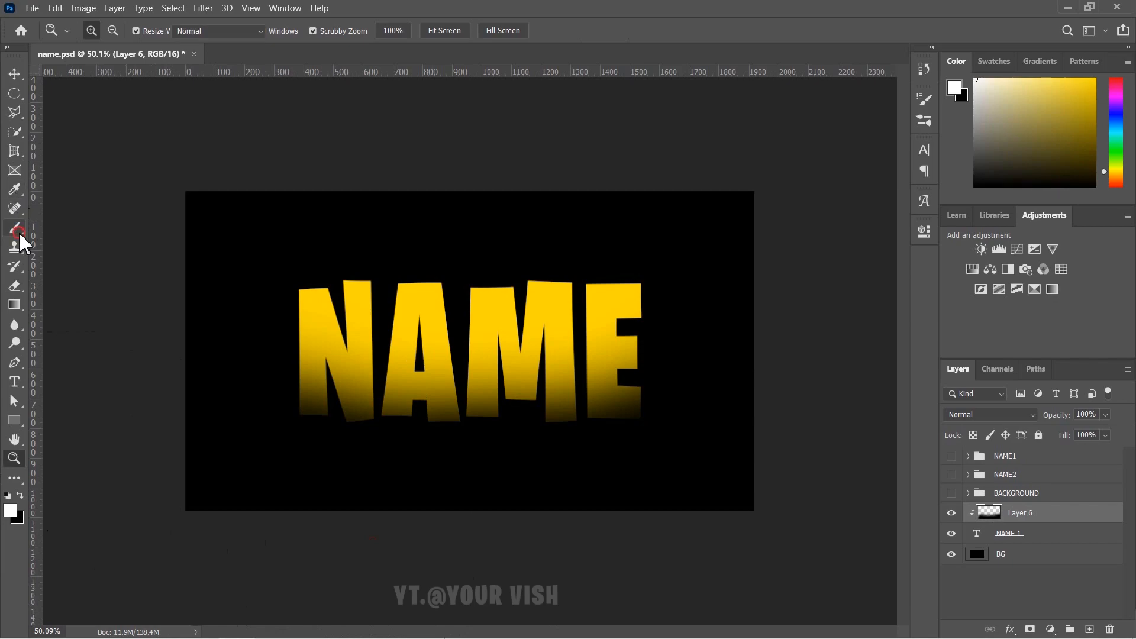
mouse_move(349, 206)
mouse_down()
mouse_move(280, 221)
mouse_move(402, 198)
mouse_move(548, 190)
mouse_move(506, 205)
mouse_move(557, 209)
mouse_move(569, 176)
mouse_move(269, 184)
mouse_up()
- Set Layer 6's blend mode to Overlay
click(15, 73)
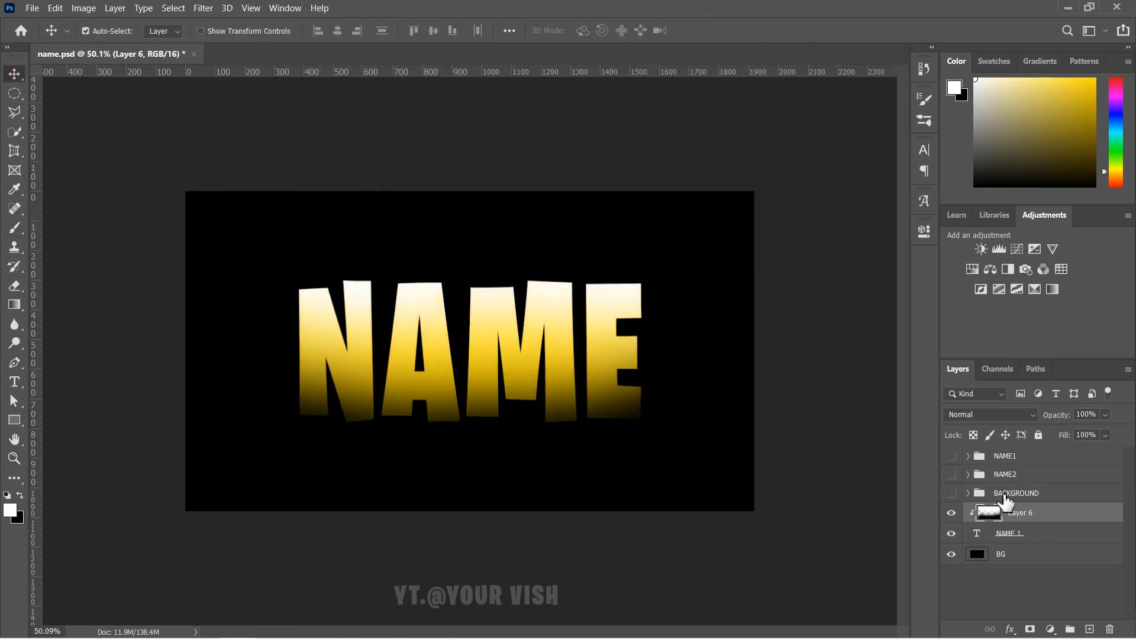
click(1009, 415)
click(979, 447)
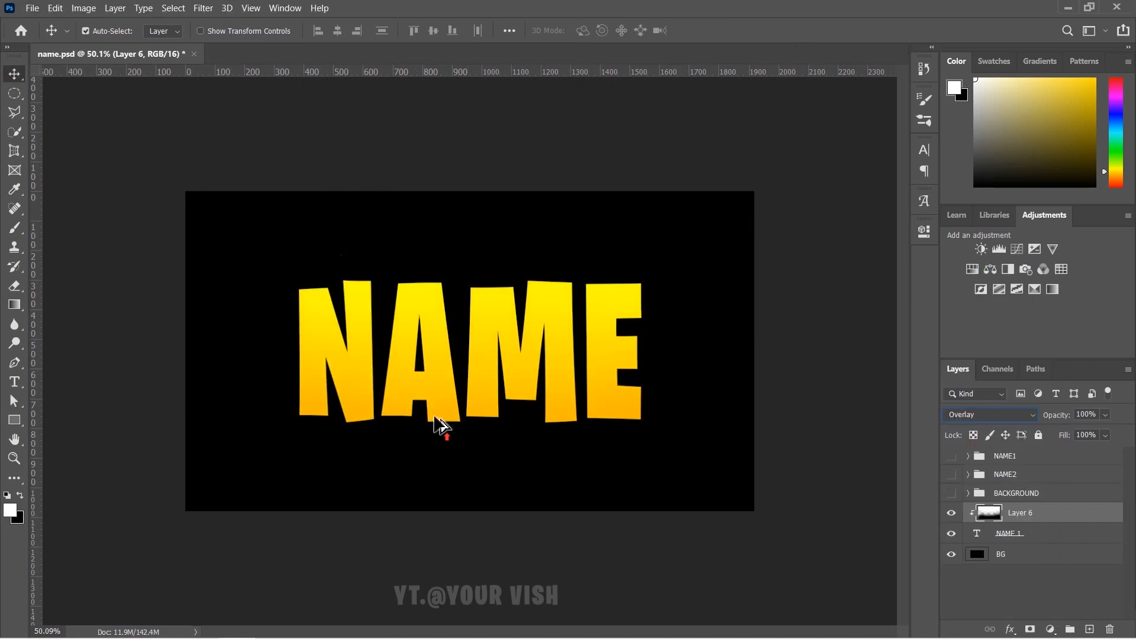
- Duplicate the NAME 1 text layer and move the copy below it
click(382, 447)
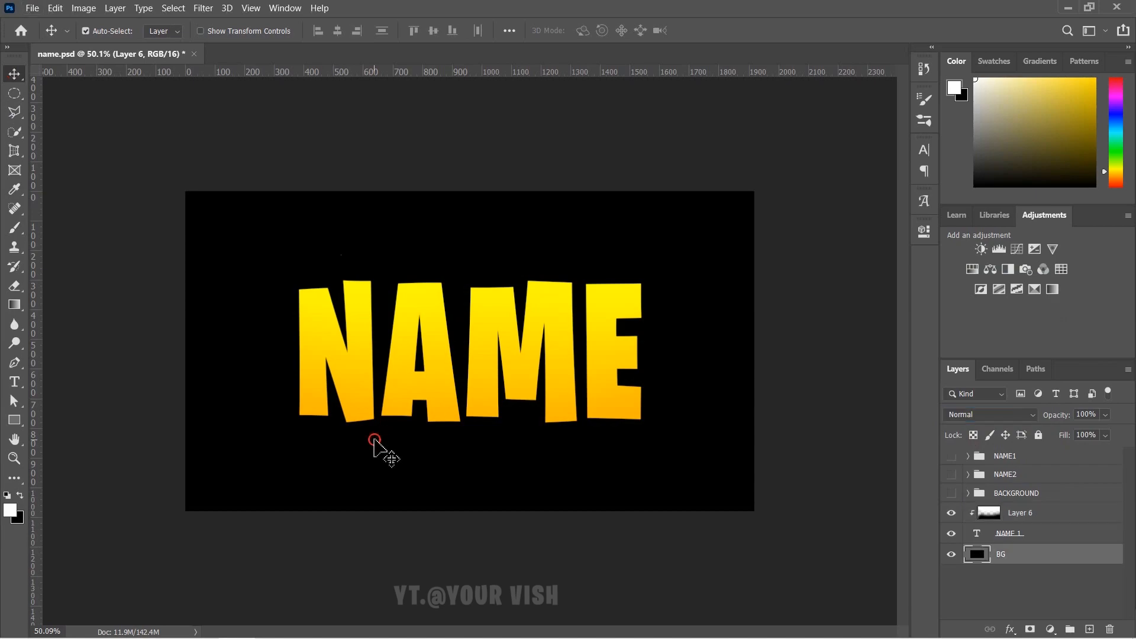
scroll(452, 474, up, 5)
scroll(597, 468, up, 1)
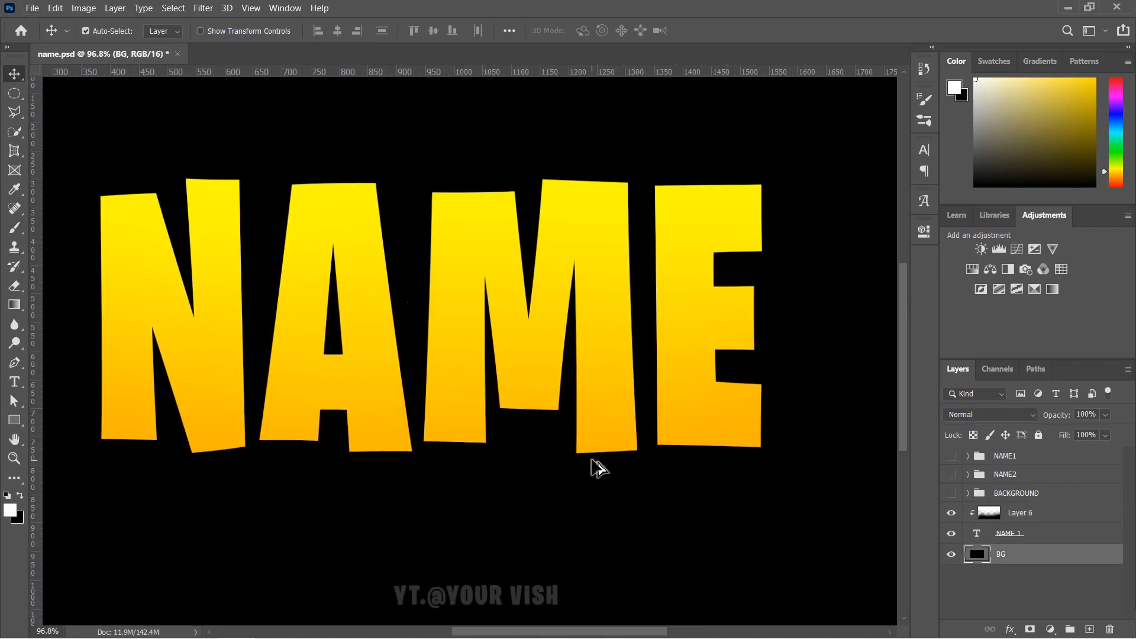
scroll(592, 461, down, 1)
scroll(272, 374, up, 1)
scroll(281, 379, down, 1)
scroll(348, 382, down, 1)
click(1060, 532)
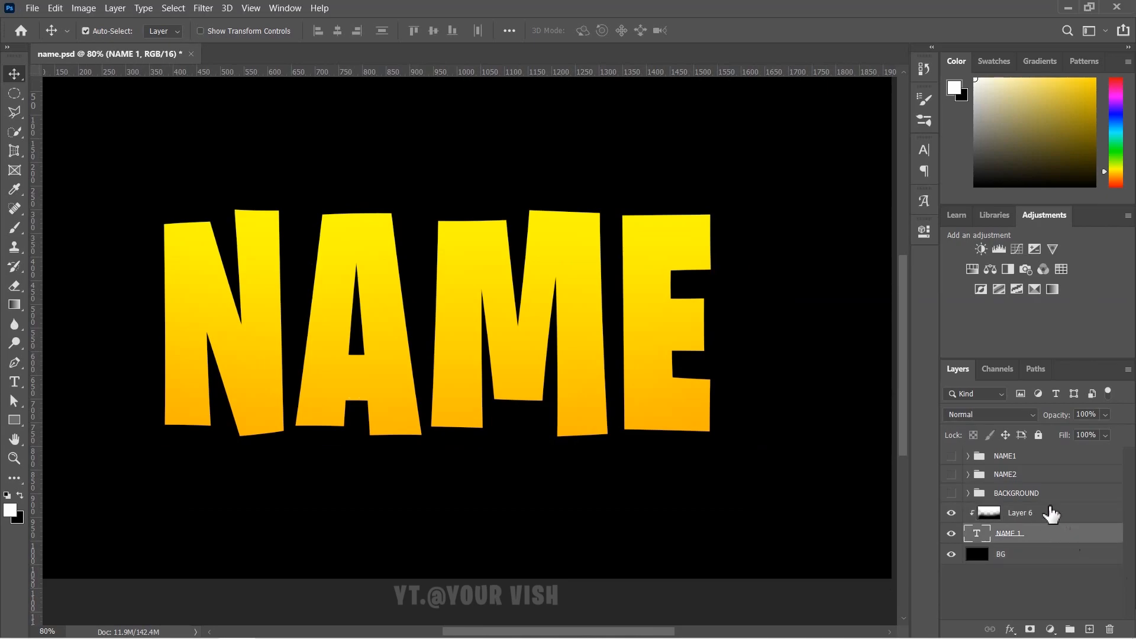
key(ctrl+j)
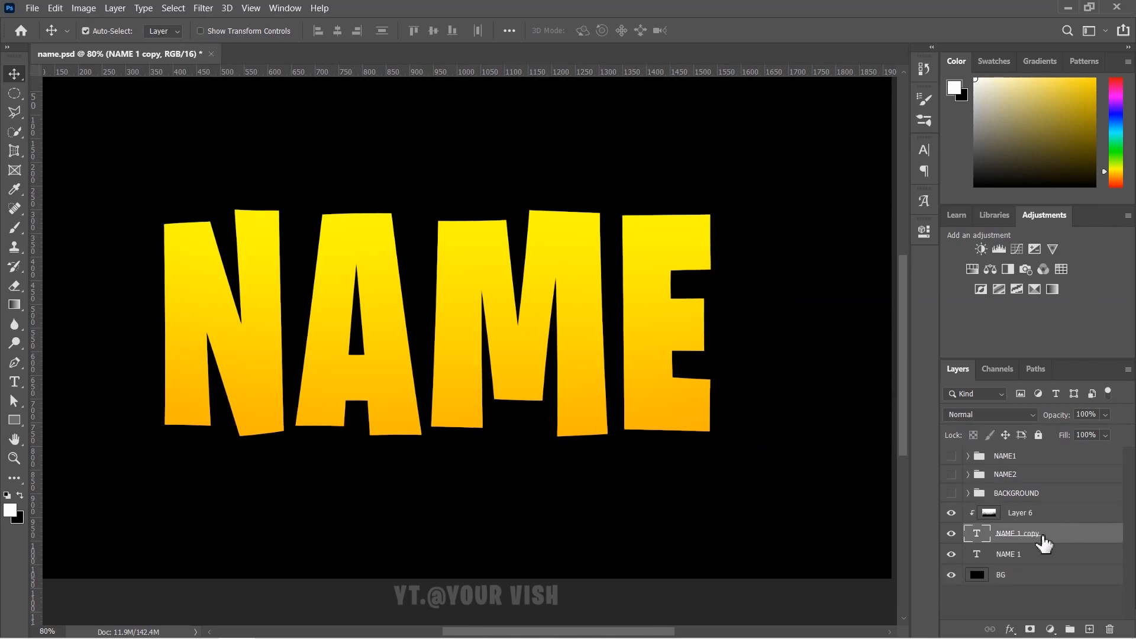
drag(1063, 540, 1033, 565)
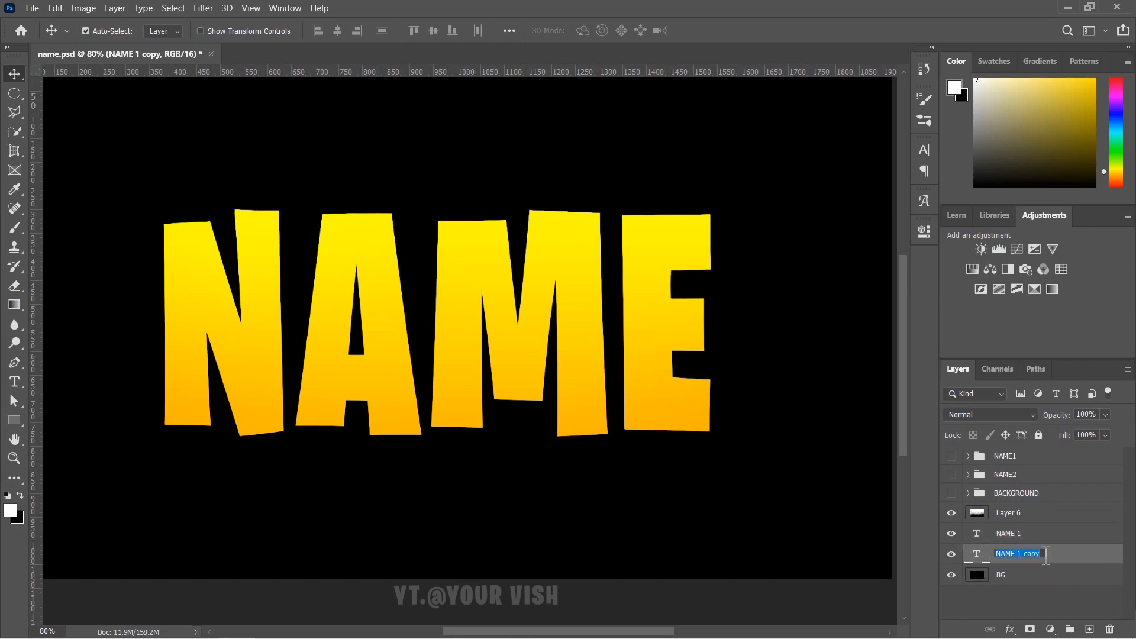
- Name the copy NAME 2 and hide the NAME 1 and Layer 6 layers
text(NAME 2)
key(Return)
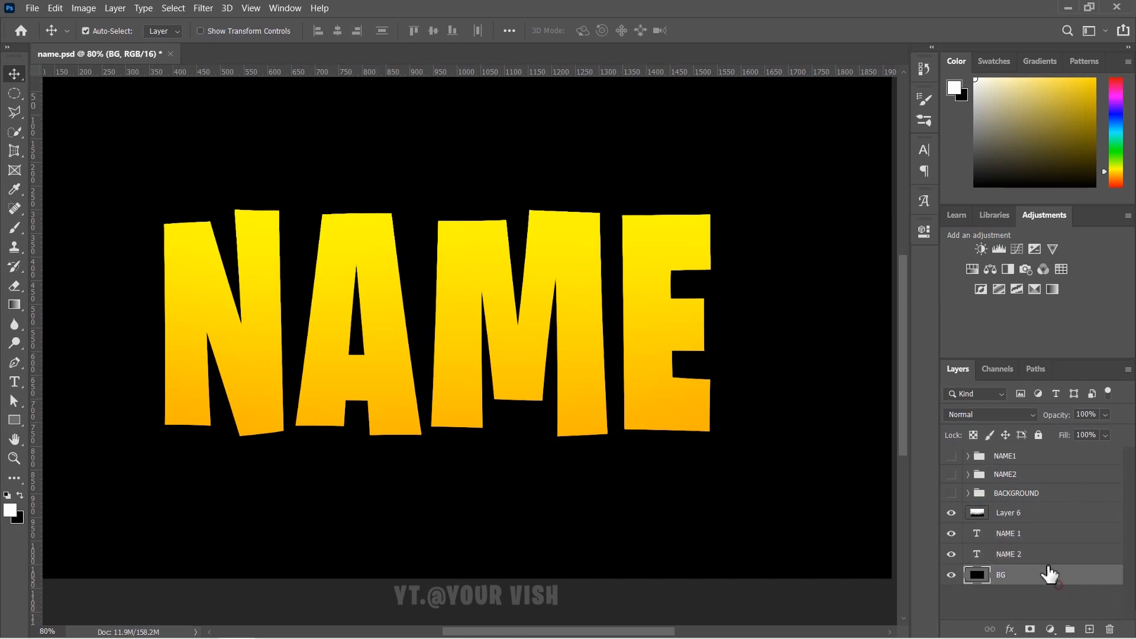
click(1047, 536)
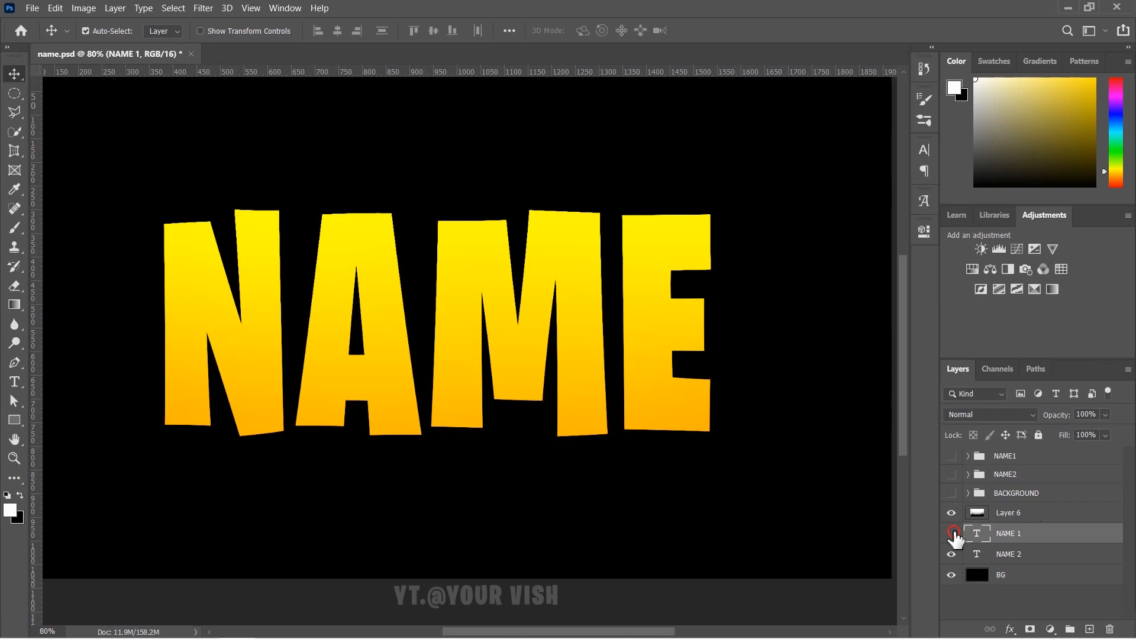
drag(953, 533, 952, 514)
click(1039, 555)
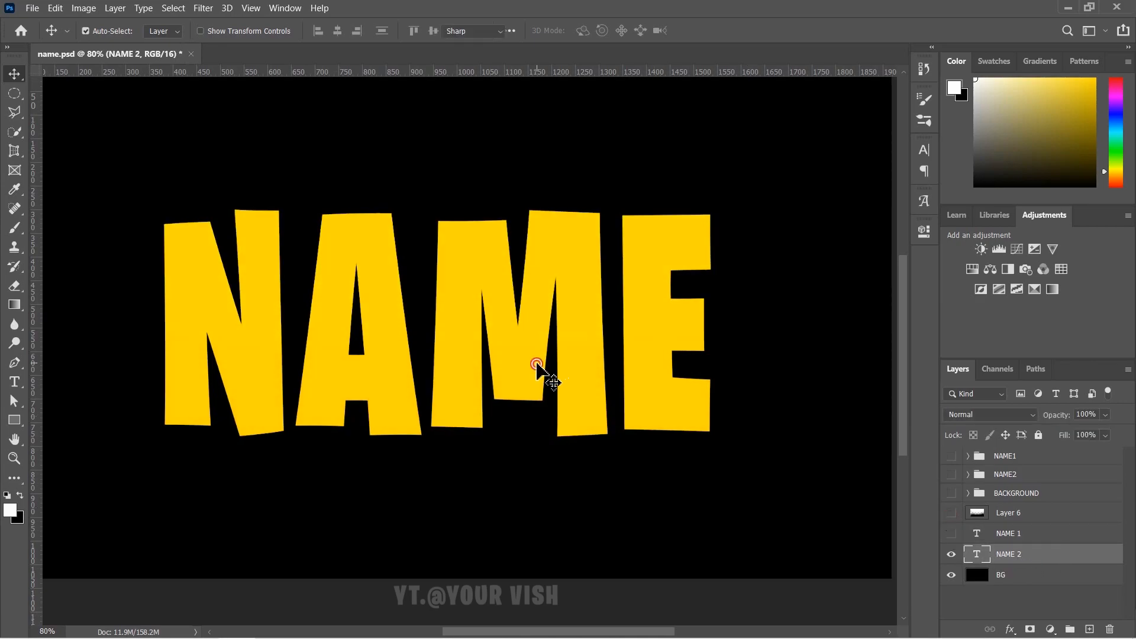
- Recolour the NAME 2 text to dark amber 8f5e00
double_click(536, 364)
click(12, 515)
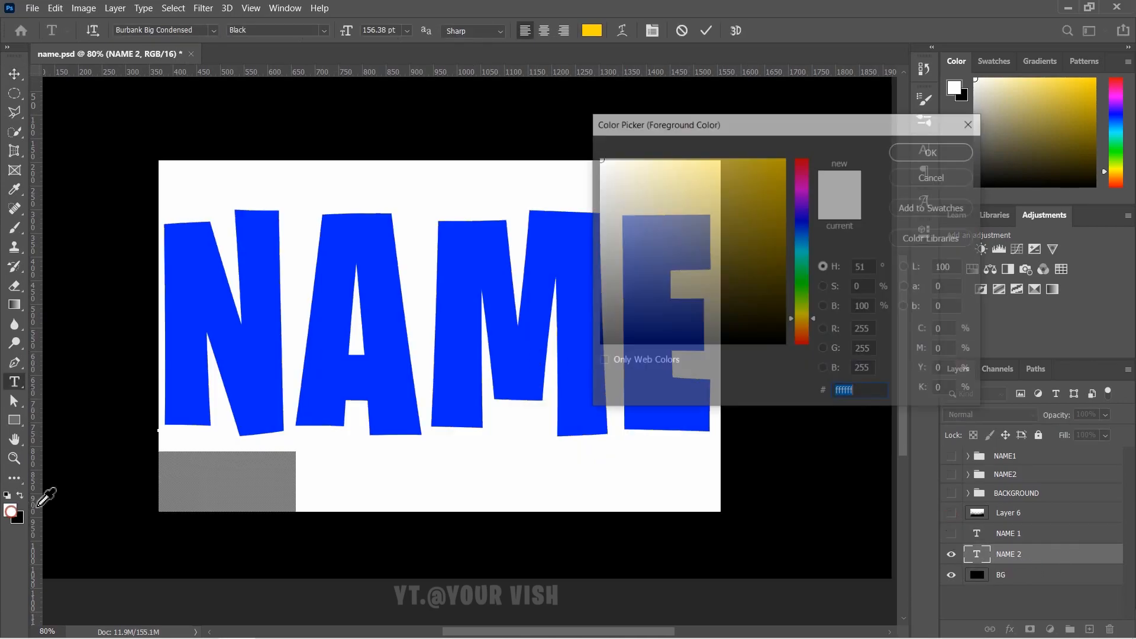
drag(763, 215, 803, 128)
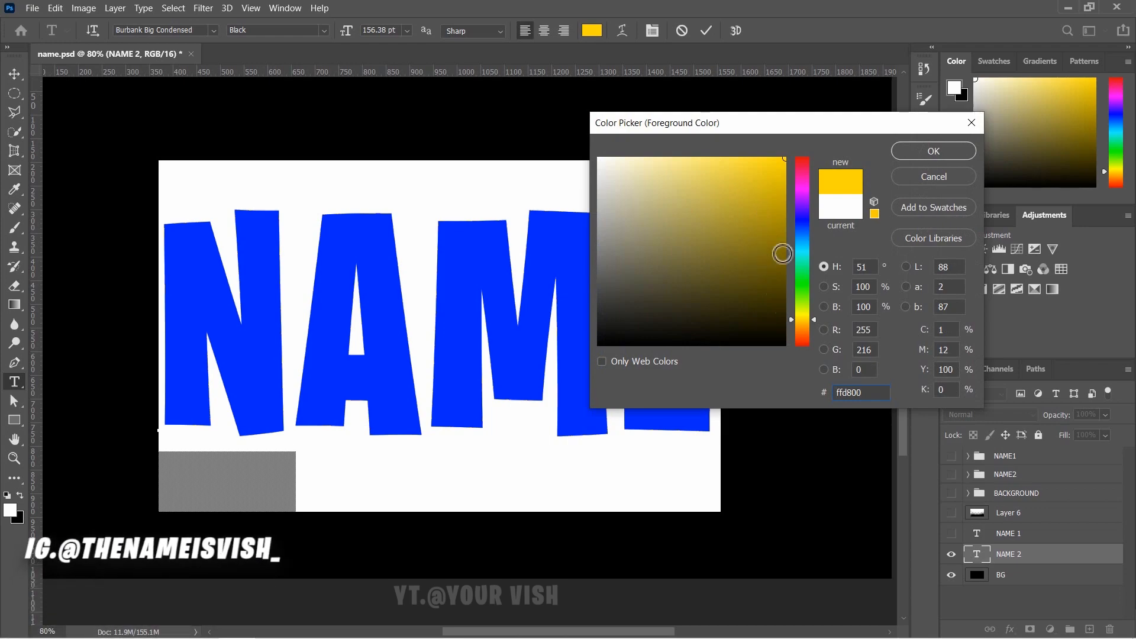
click(803, 329)
mouse_move(802, 326)
mouse_down()
mouse_move(786, 300)
mouse_move(826, 234)
mouse_up()
click(934, 151)
click(15, 74)
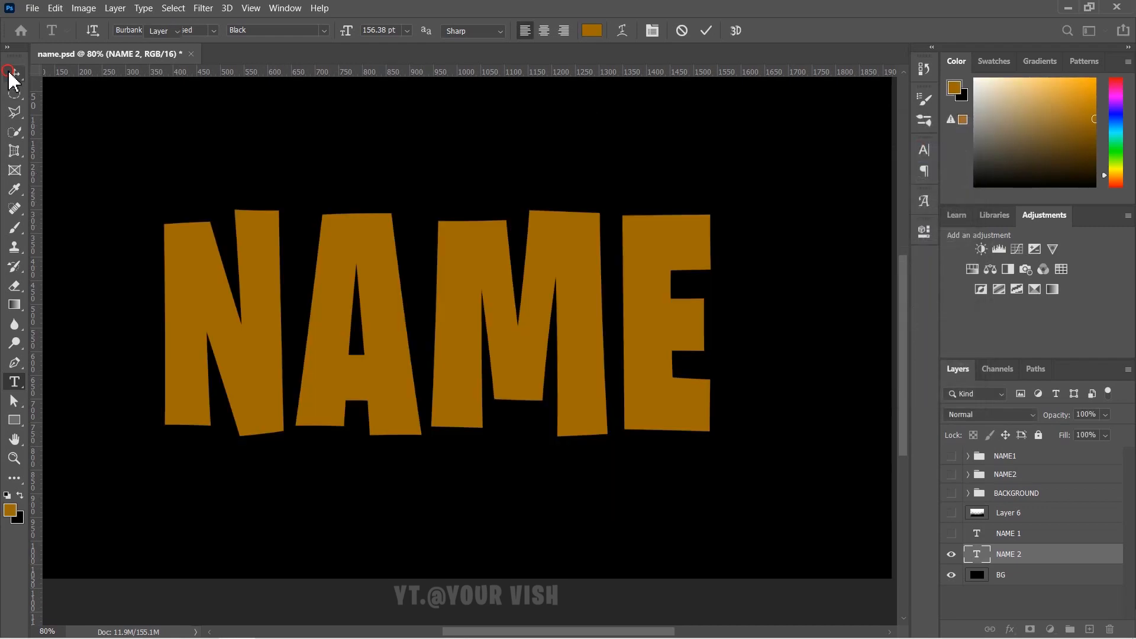
- Show the yellow layers again and shrink the NAME 2 copy to about 86%, centred
drag(950, 534, 952, 513)
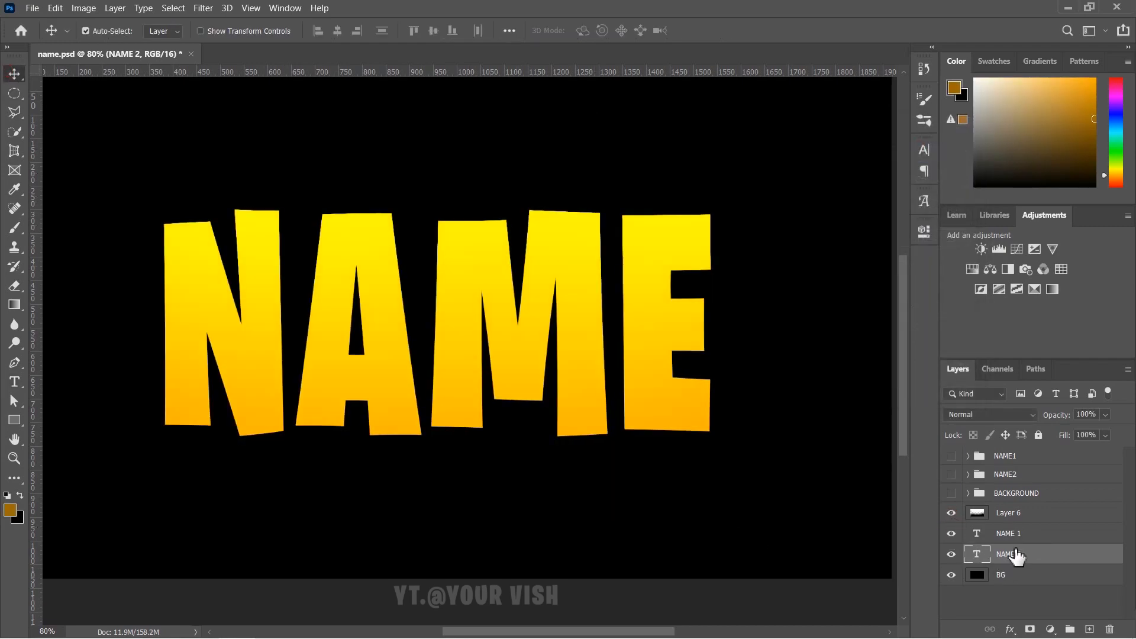
drag(622, 298, 622, 358)
key(ctrl+t)
drag(720, 532, 648, 485)
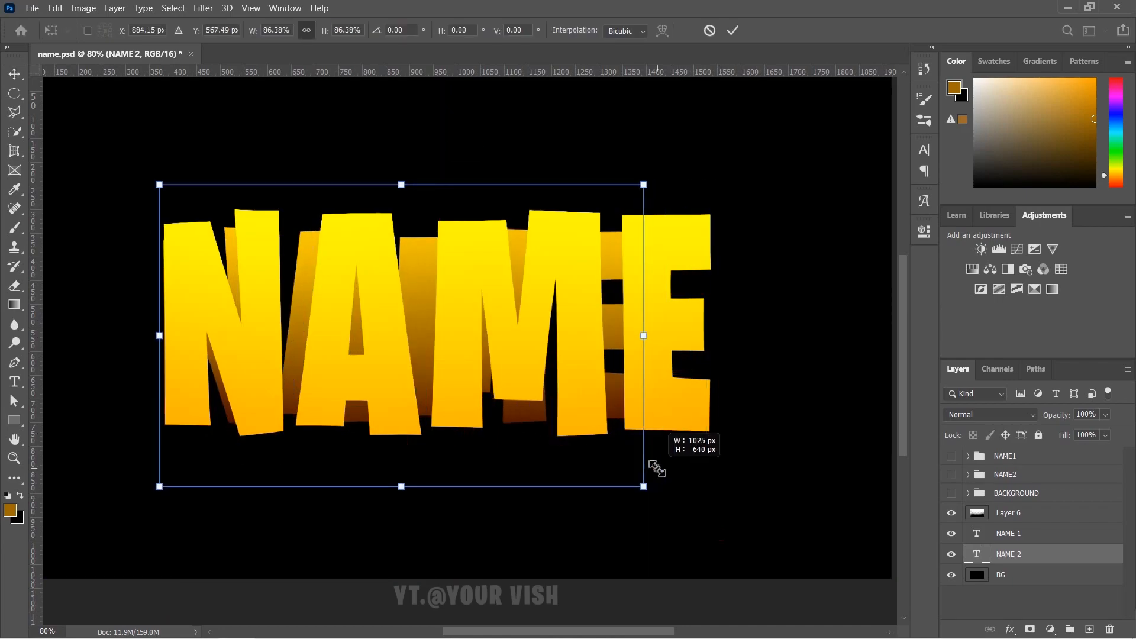
drag(388, 308, 449, 306)
key(Down)
key(Down)
key(Down)
key(Down)
key(Down)
key(Down)
key(Down)
key(Down)
key(Down)
key(Down)
key(Down)
key(Down)
key(Down)
key(Down)
key(Down)
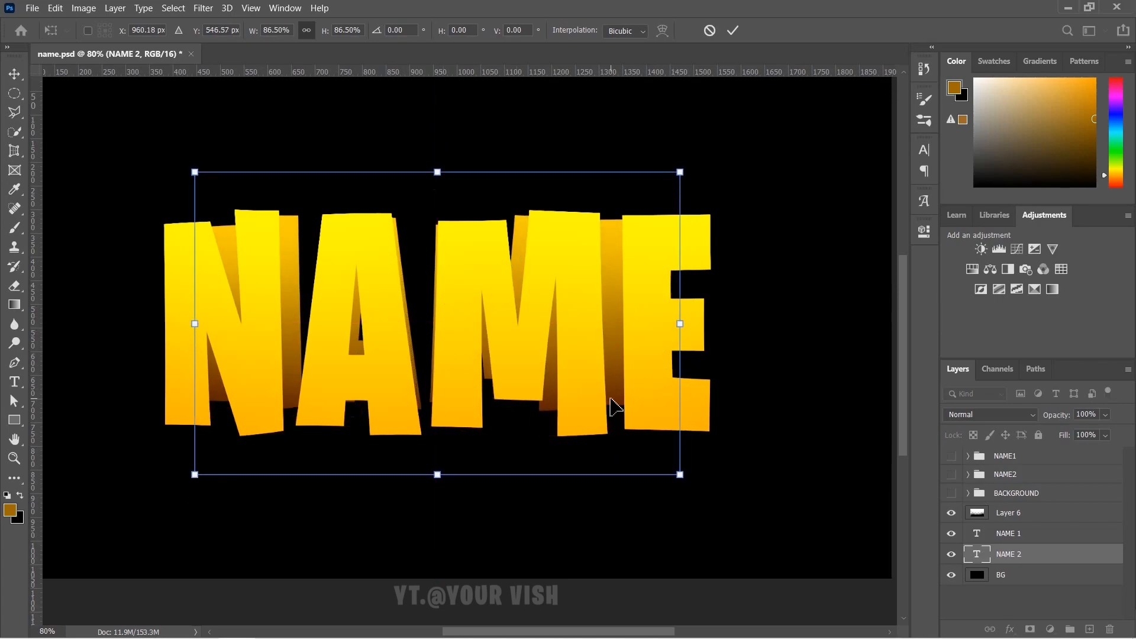
key(Down)
key(Down)
key(Down)
key(Down)
key(Down)
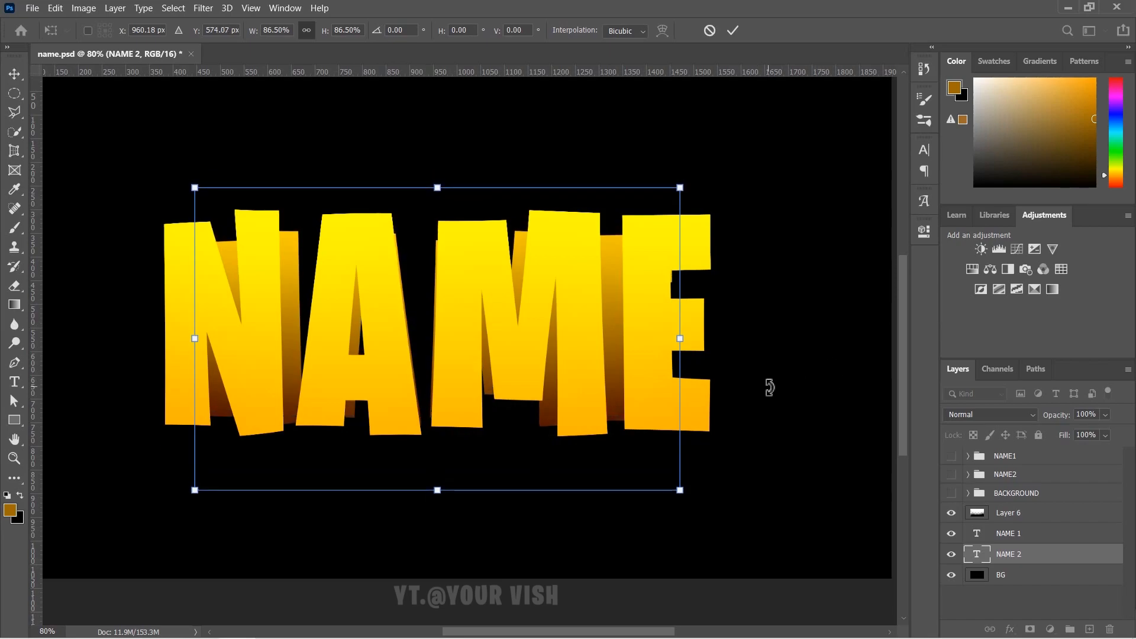
- Scale the NAME 2 copy to about 93% and offset it down-right behind the yellow word
drag(678, 493, 698, 508)
mouse_move(486, 349)
mouse_down()
mouse_move(469, 337)
mouse_move(471, 360)
mouse_up()
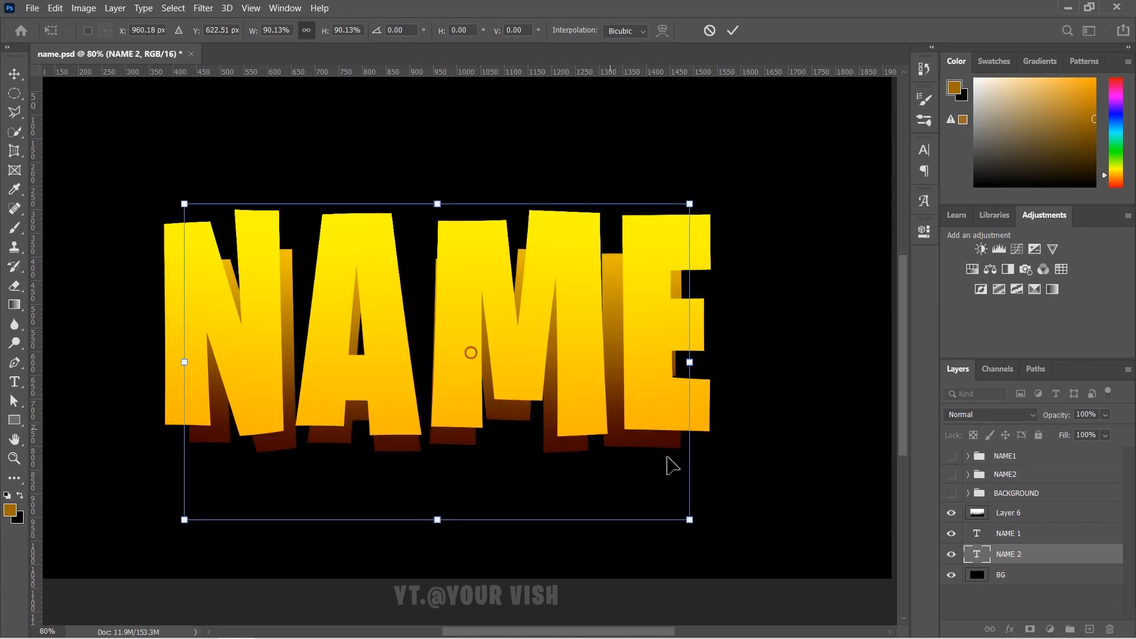
drag(699, 528, 705, 535)
drag(581, 459, 581, 426)
drag(693, 498, 701, 505)
mouse_move(563, 413)
mouse_down()
mouse_move(571, 426)
mouse_move(562, 355)
mouse_move(578, 457)
mouse_move(576, 414)
mouse_move(577, 428)
mouse_up()
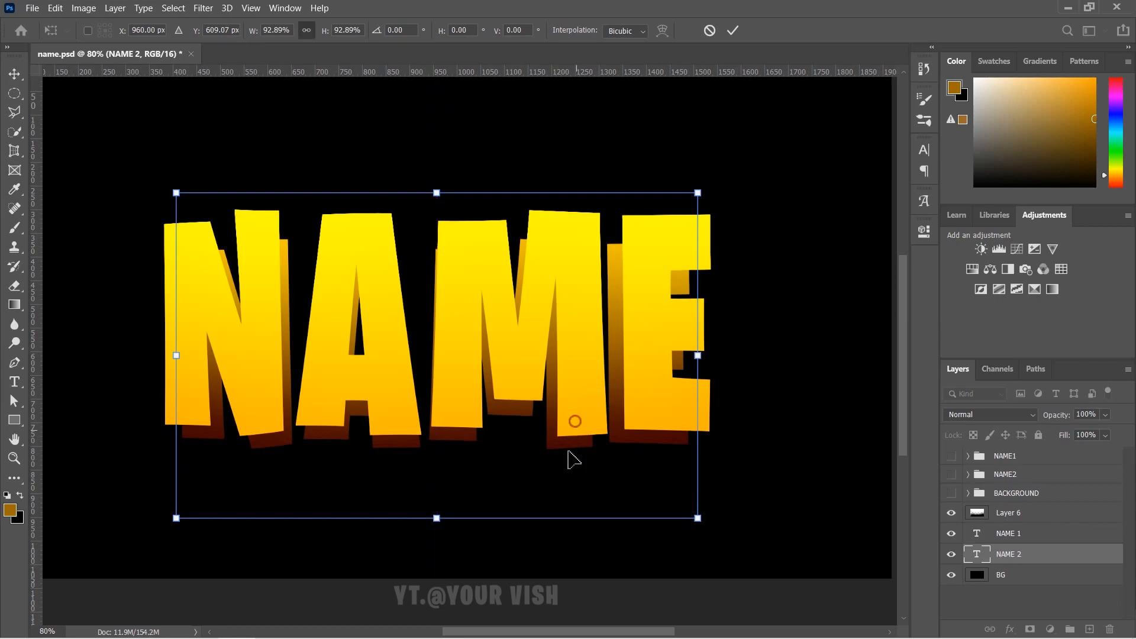
click(15, 74)
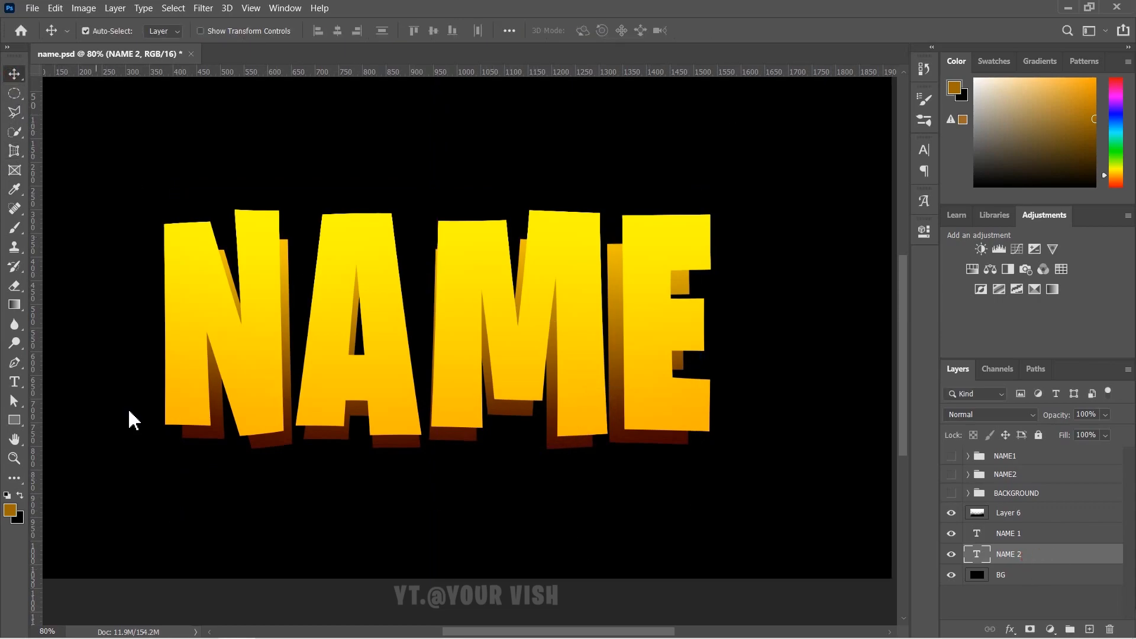
- Hide NAME 1 and Layer 6, and clip Layer 6 to NAME 1
click(952, 533)
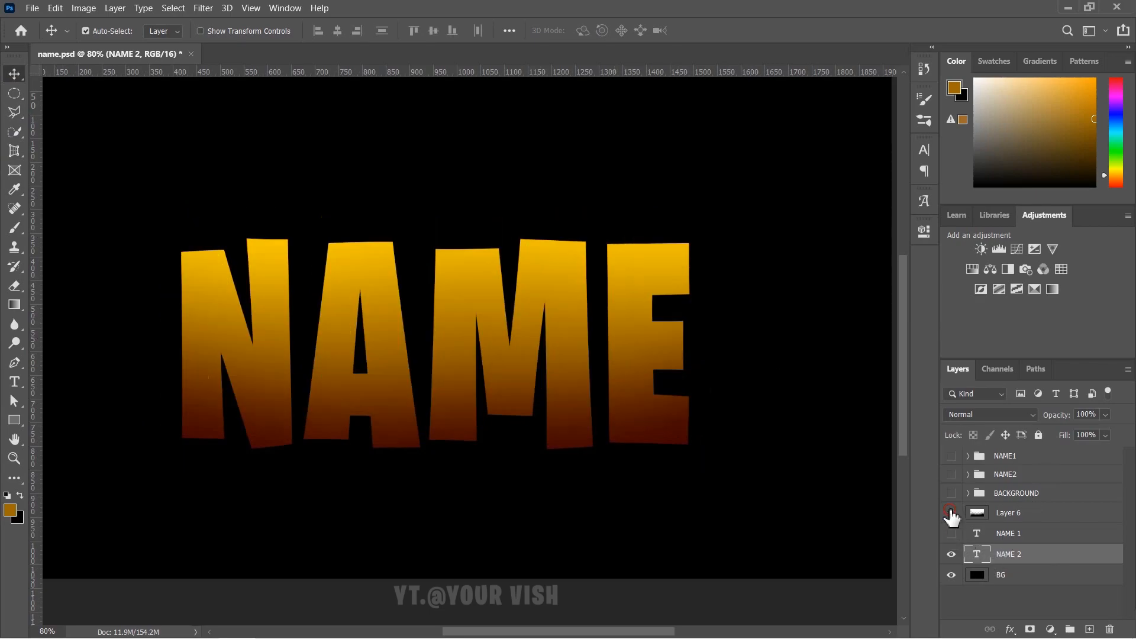
click(952, 513)
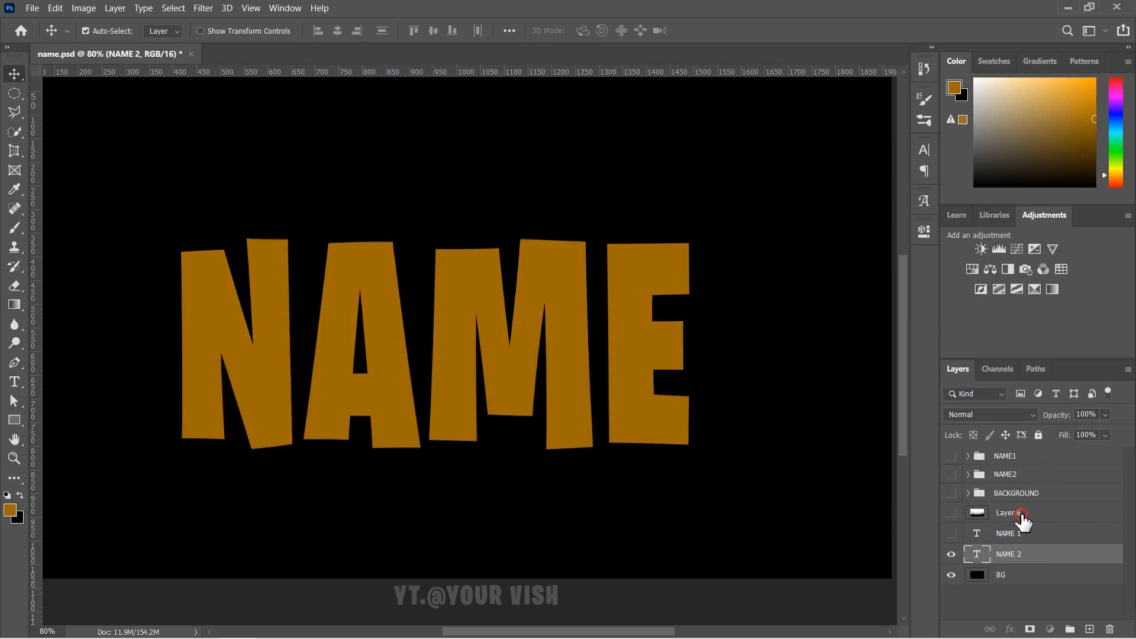
right_click(1022, 521)
click(906, 301)
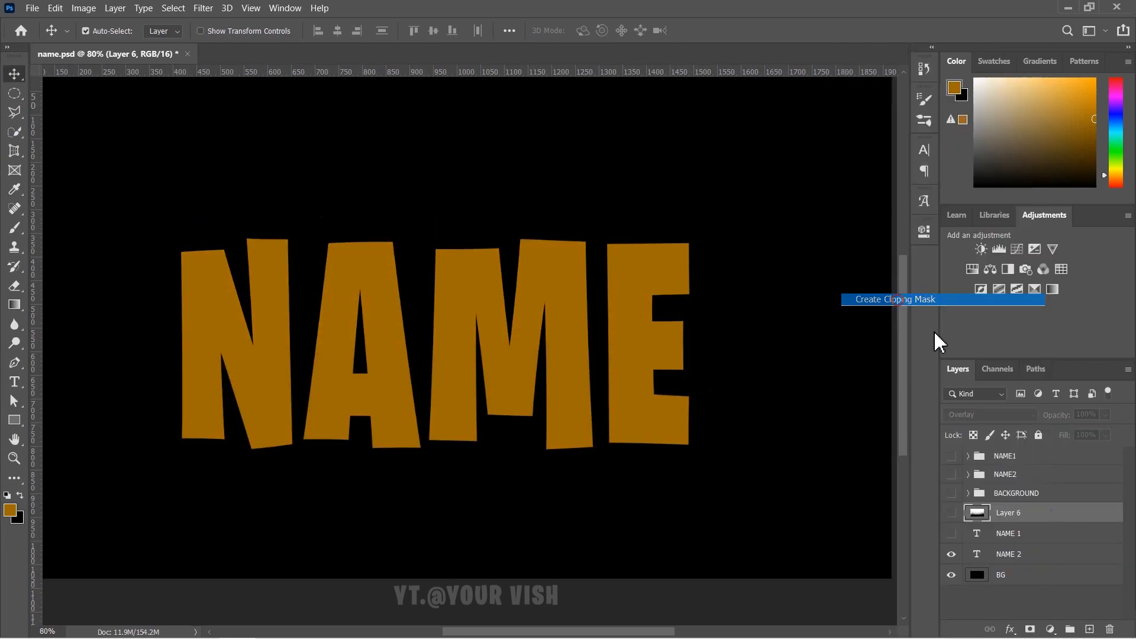
- Recolour the NAME 2 text to a brighter vivid orange and show the gradient layer again
click(1065, 553)
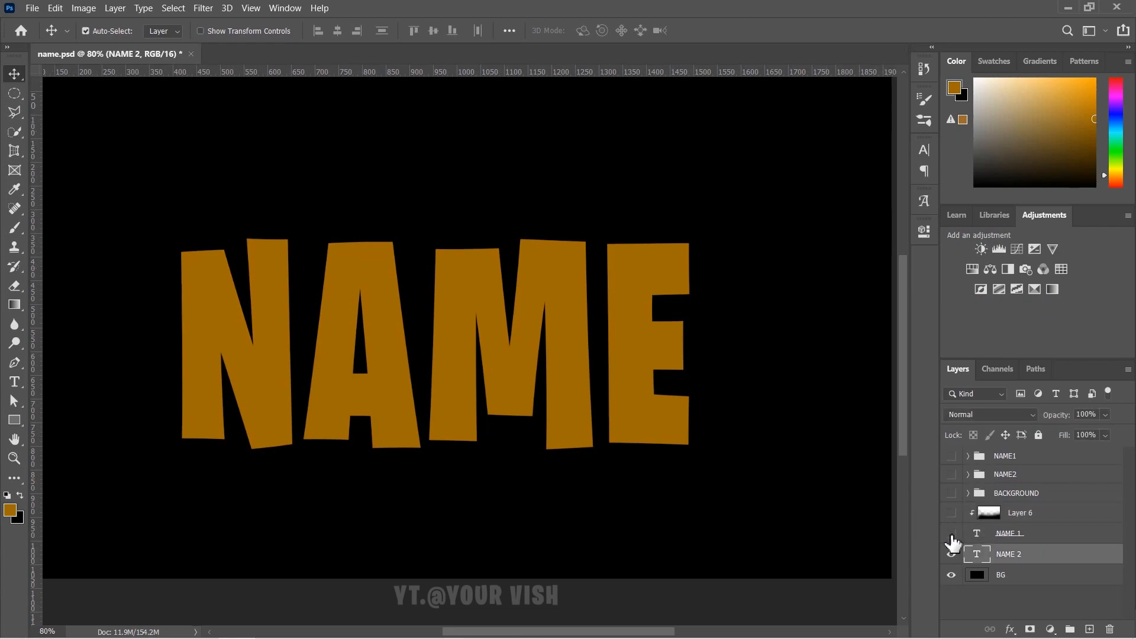
click(16, 380)
double_click(579, 431)
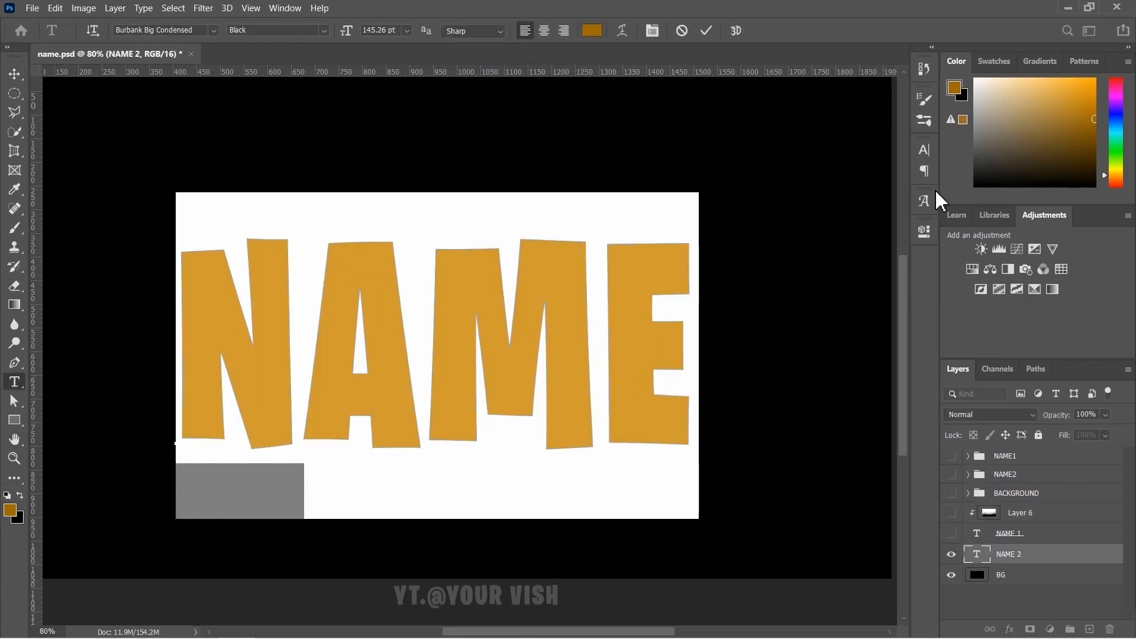
mouse_move(1090, 110)
mouse_down()
mouse_move(1105, 102)
mouse_move(1105, 116)
mouse_up()
click(1118, 177)
drag(1071, 105, 1130, 104)
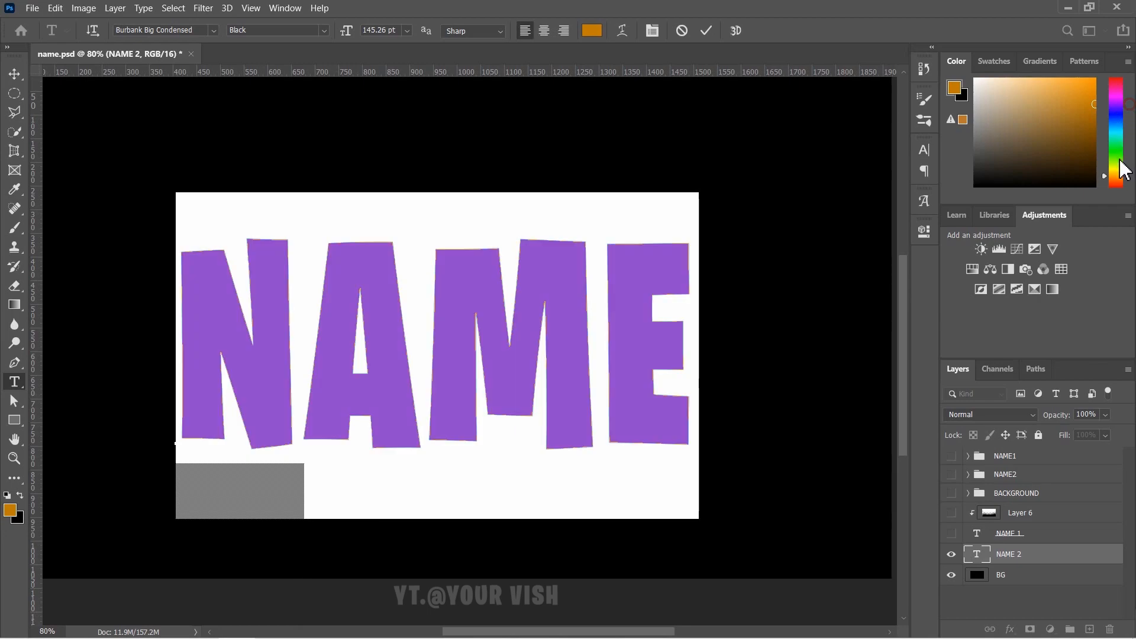
drag(1117, 175, 1118, 179)
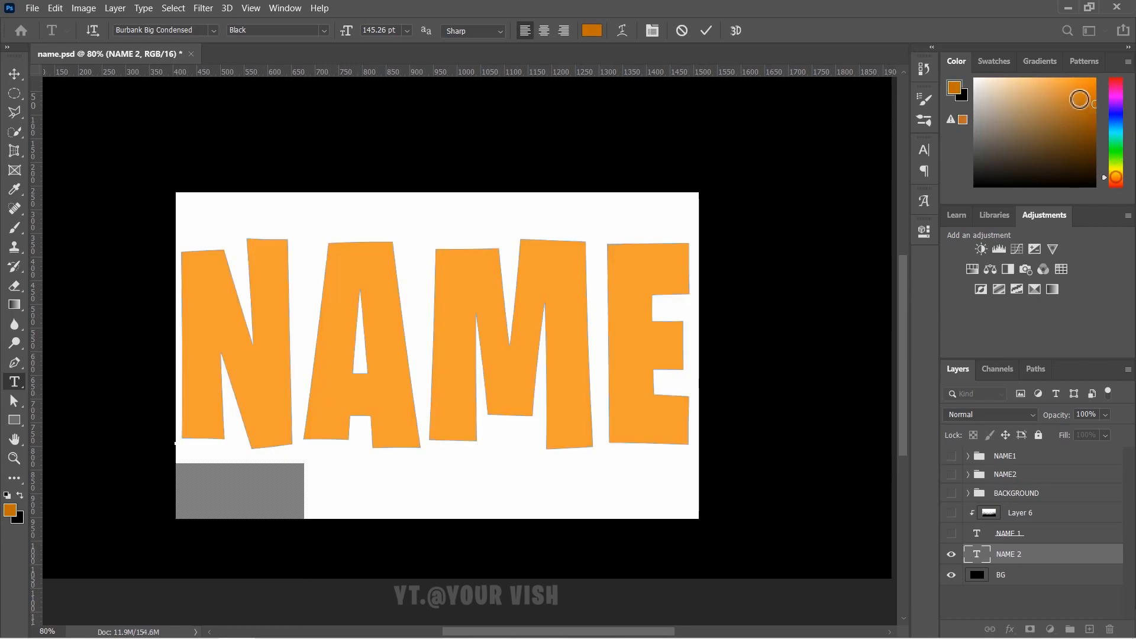
click(15, 74)
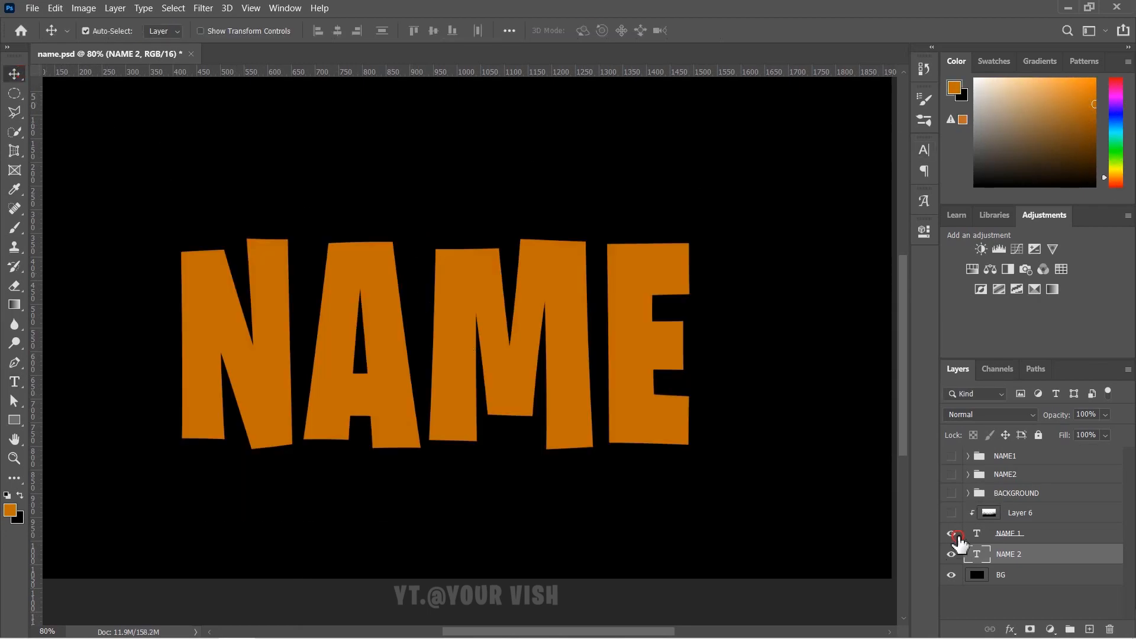
click(951, 513)
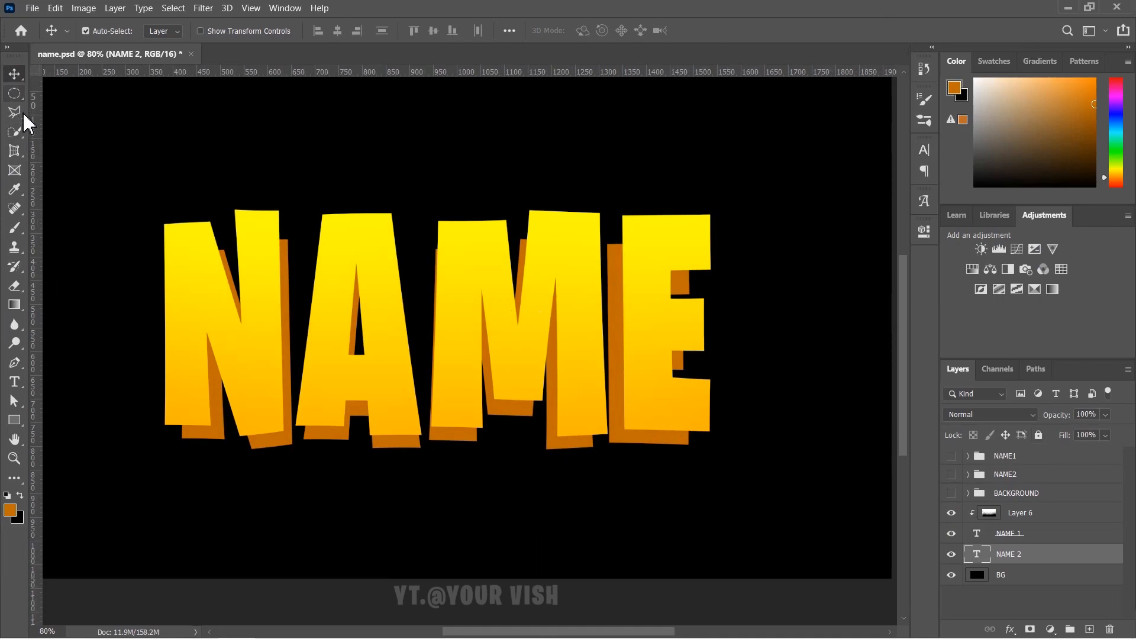
- On the NAME 2 layer, fill the N's top corner gap with orange using the Polygonal Lasso
click(1042, 590)
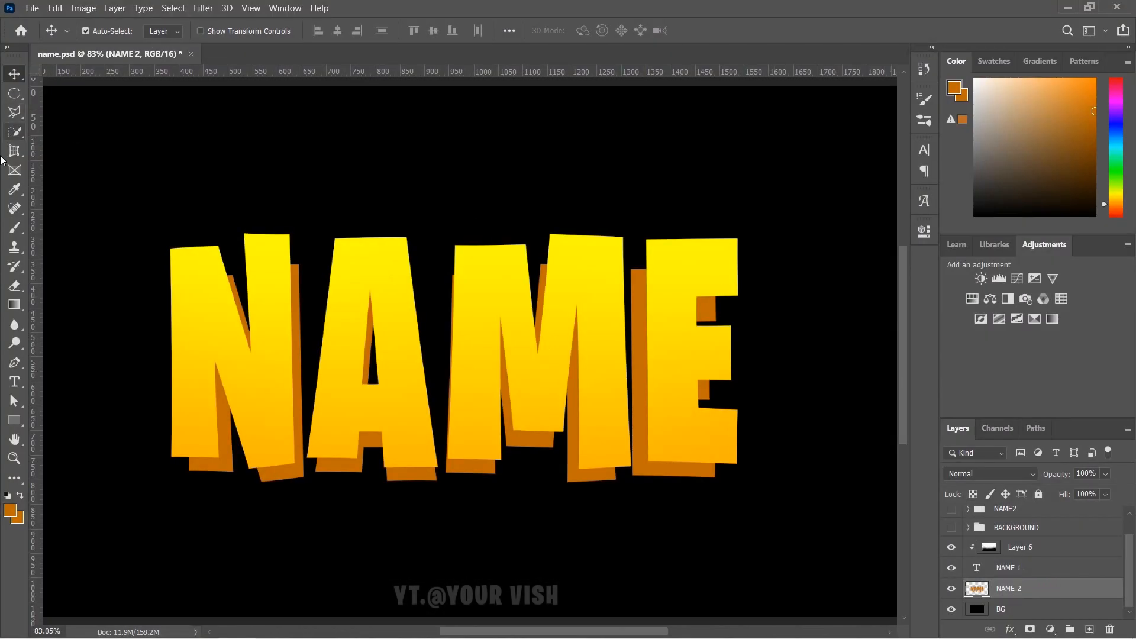
click(18, 116)
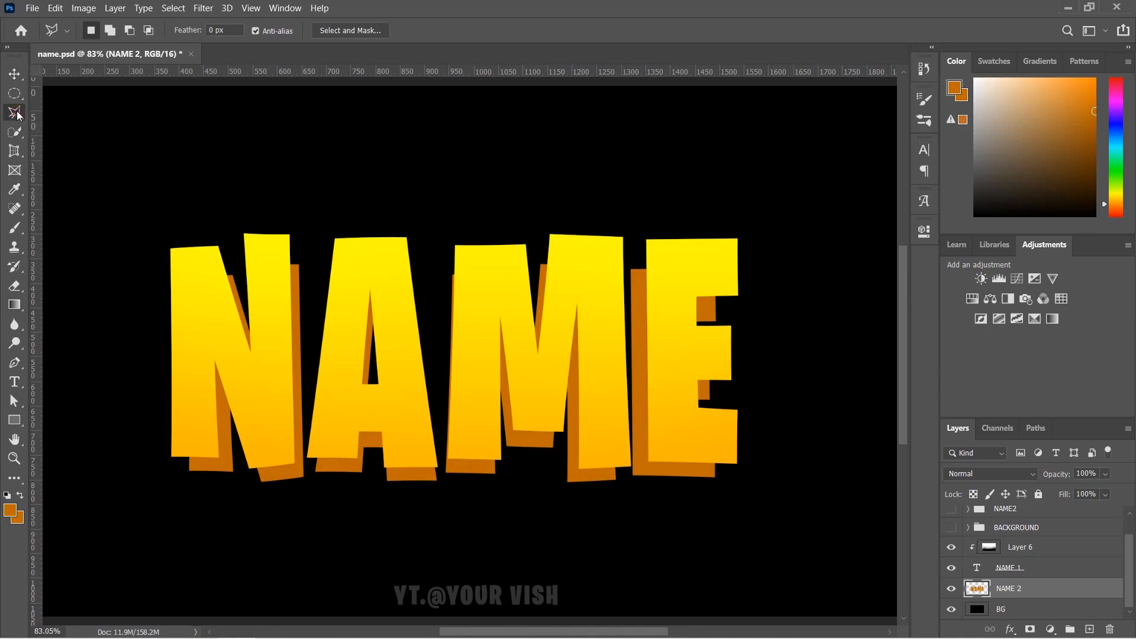
scroll(207, 210, up, 5)
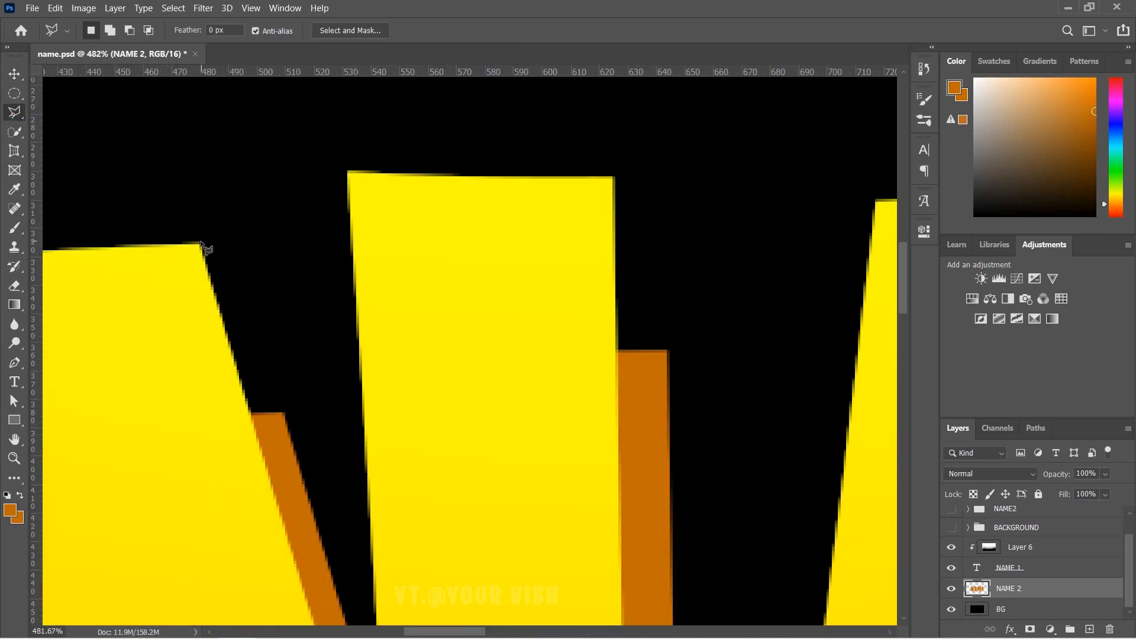
click(201, 245)
click(186, 435)
click(194, 307)
click(201, 244)
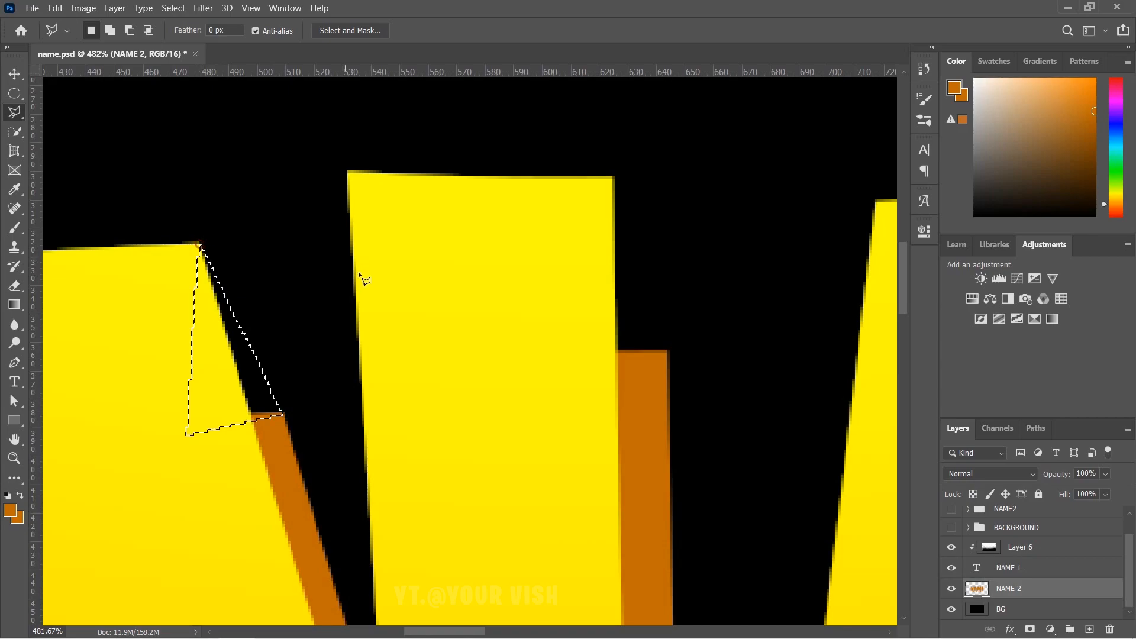
key(alt+BackSpace)
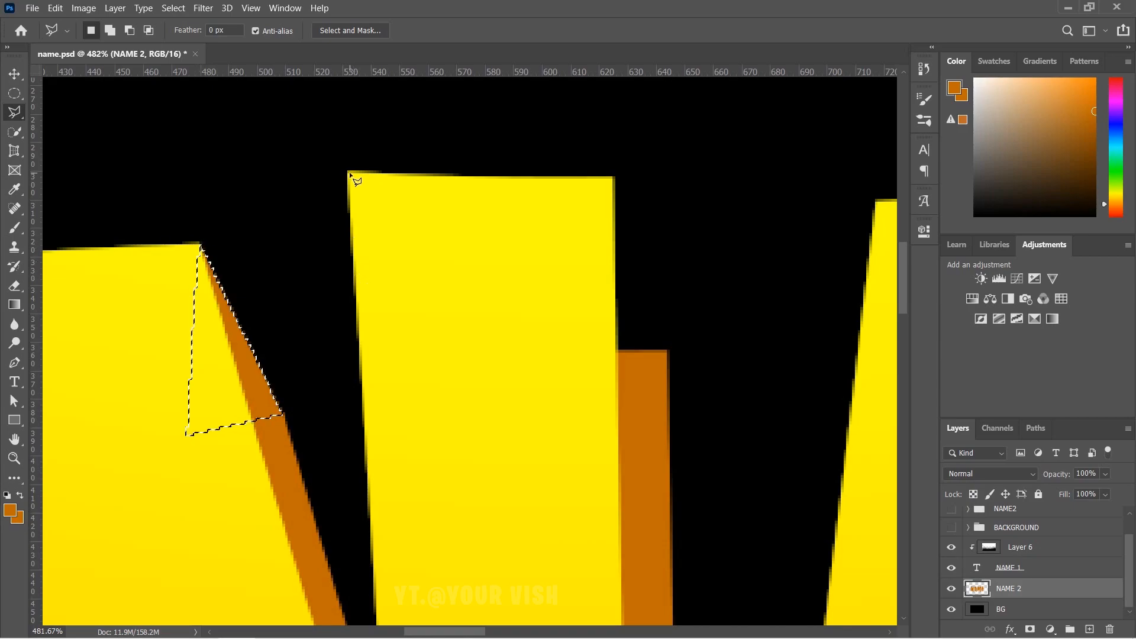
- Fill the gap beside the A's top corner with orange
click(614, 177)
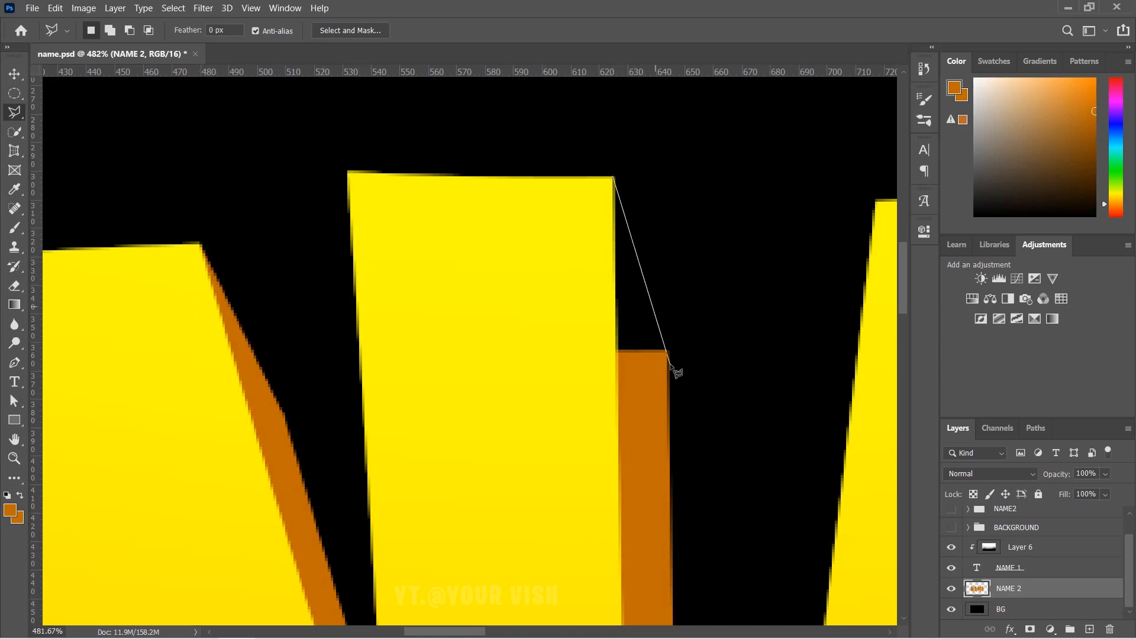
click(666, 351)
click(547, 420)
click(549, 273)
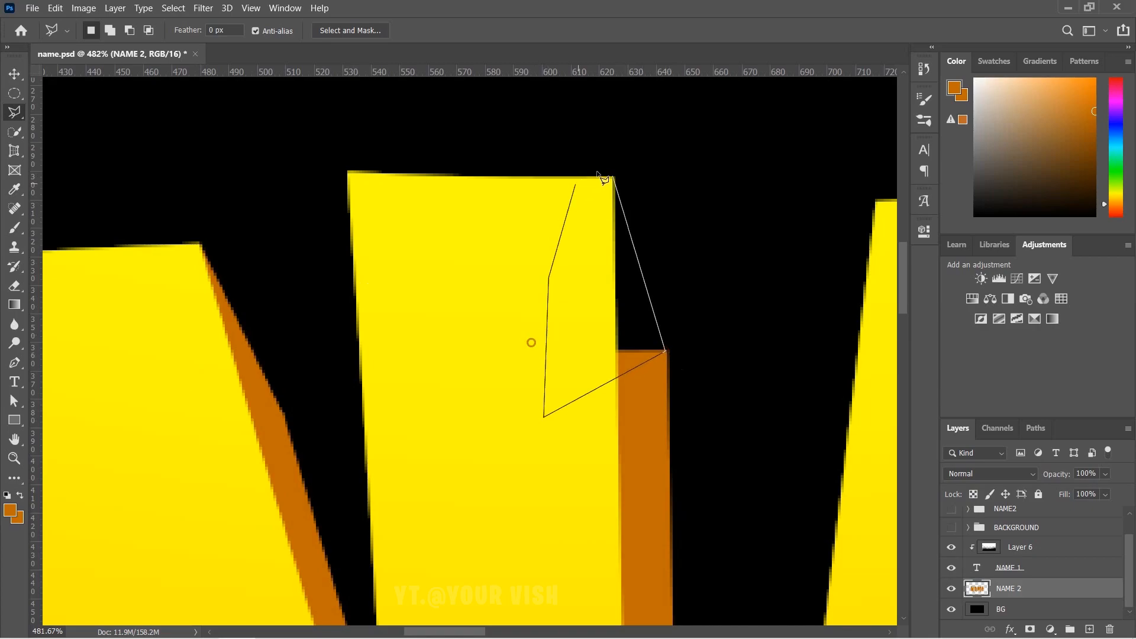
click(614, 180)
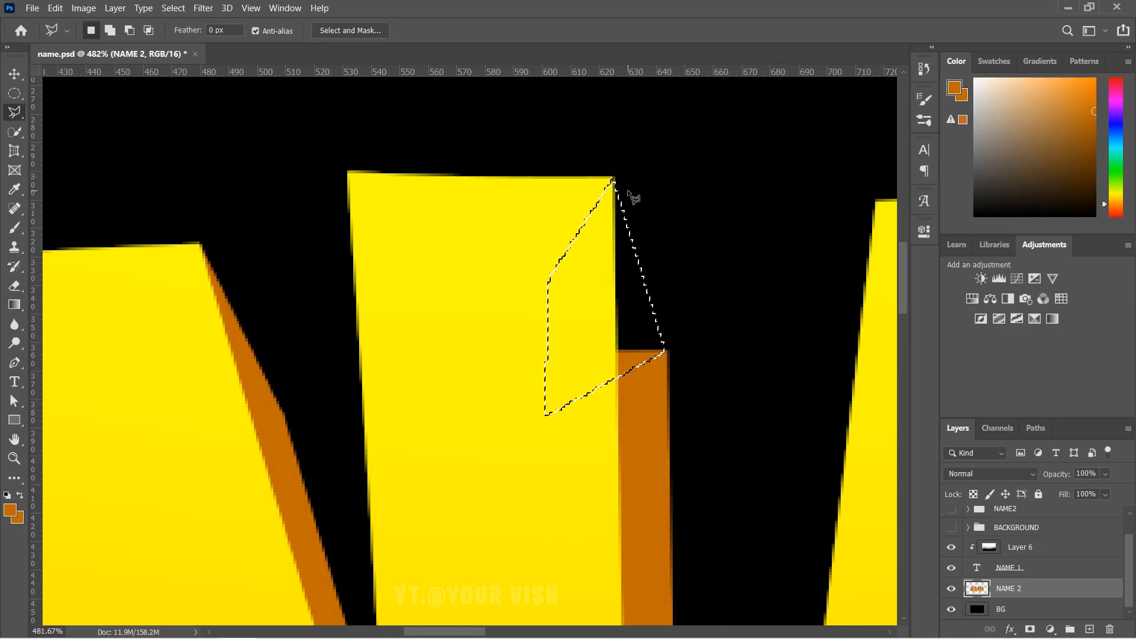
key(alt+BackSpace)
- Fill the corner gap between the N and M with orange
scroll(330, 325, down, 2)
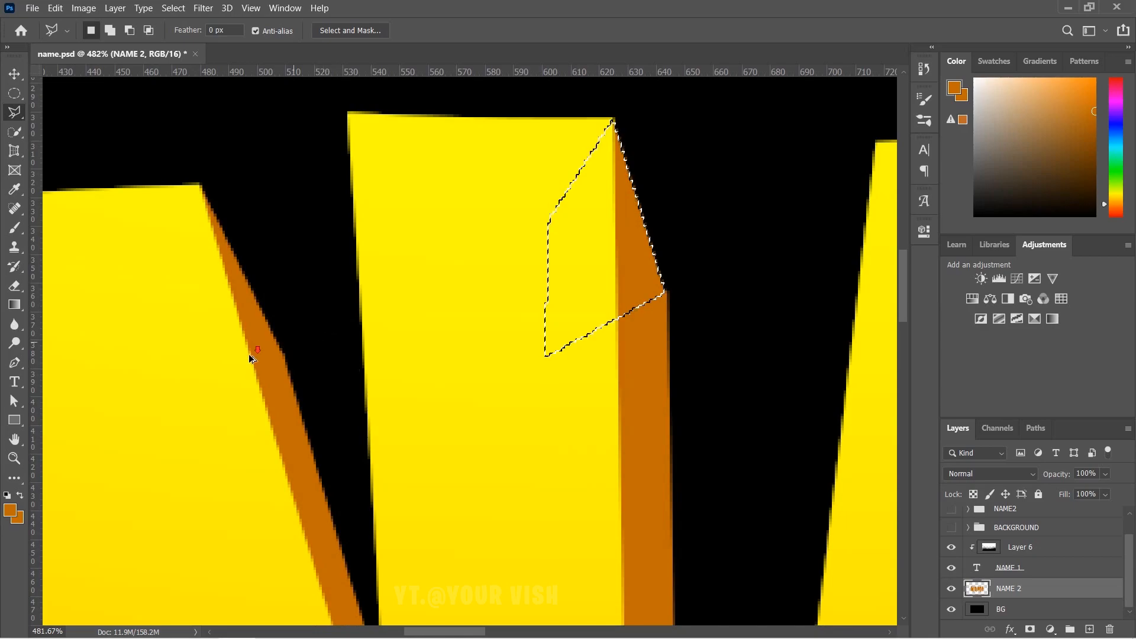
scroll(330, 325, down, 5)
scroll(548, 263, up, 1)
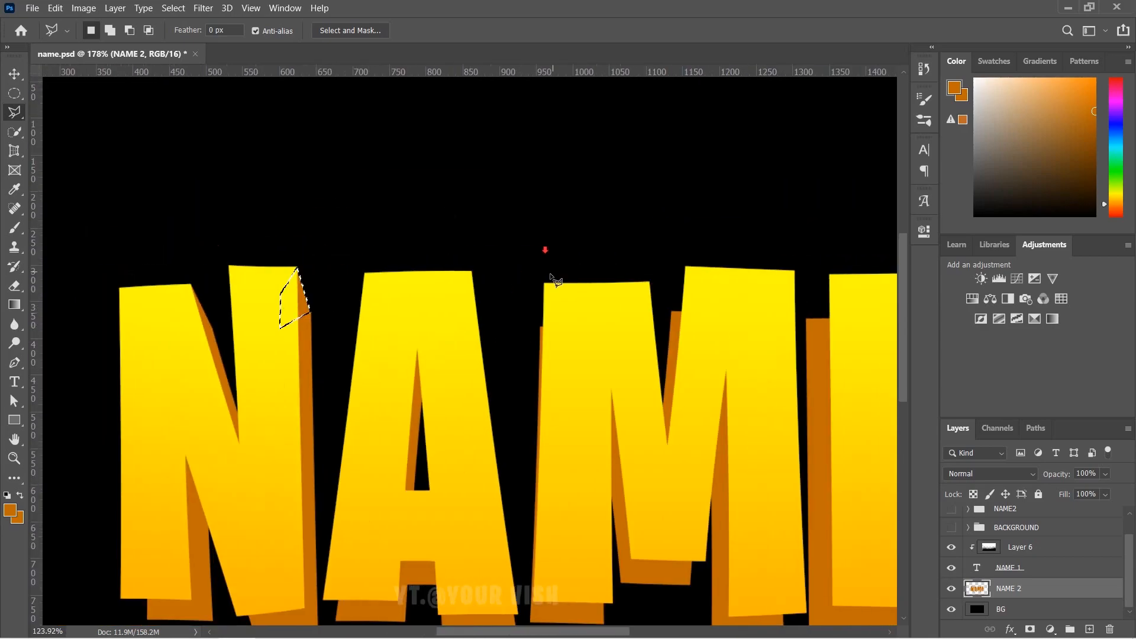
scroll(467, 348, down, 2)
scroll(290, 553, up, 1)
scroll(284, 553, up, 8)
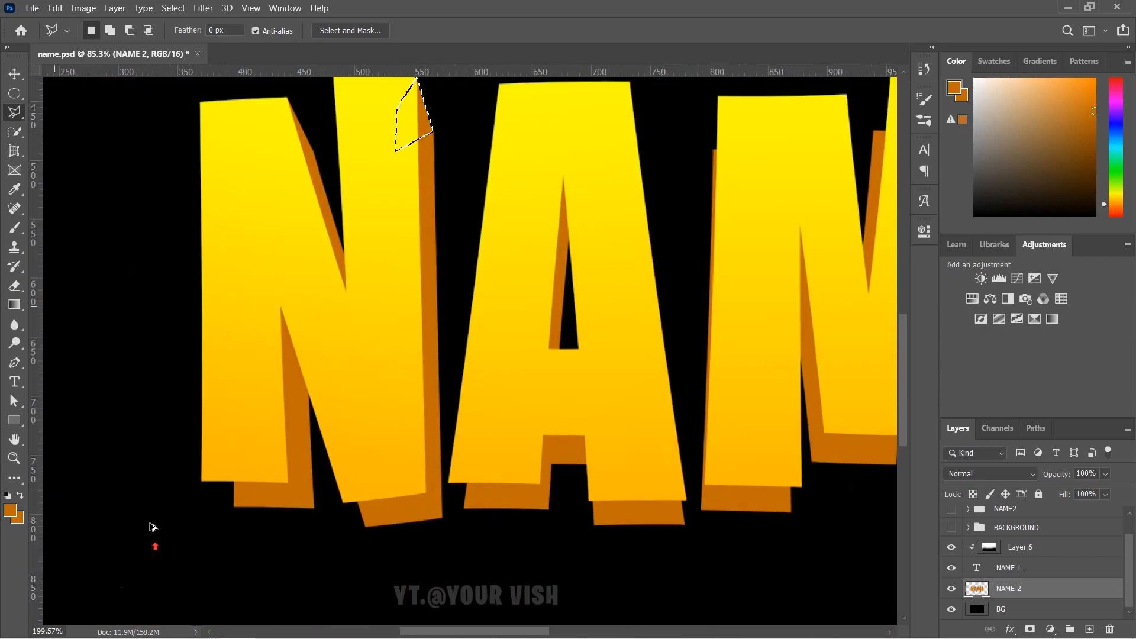
click(176, 400)
click(287, 489)
click(309, 396)
click(256, 350)
click(175, 401)
key(alt+BackSpace)
- Fill the corner gap on the A's left leg with orange
scroll(491, 466, up, 3)
click(487, 467)
click(361, 333)
click(569, 435)
click(506, 321)
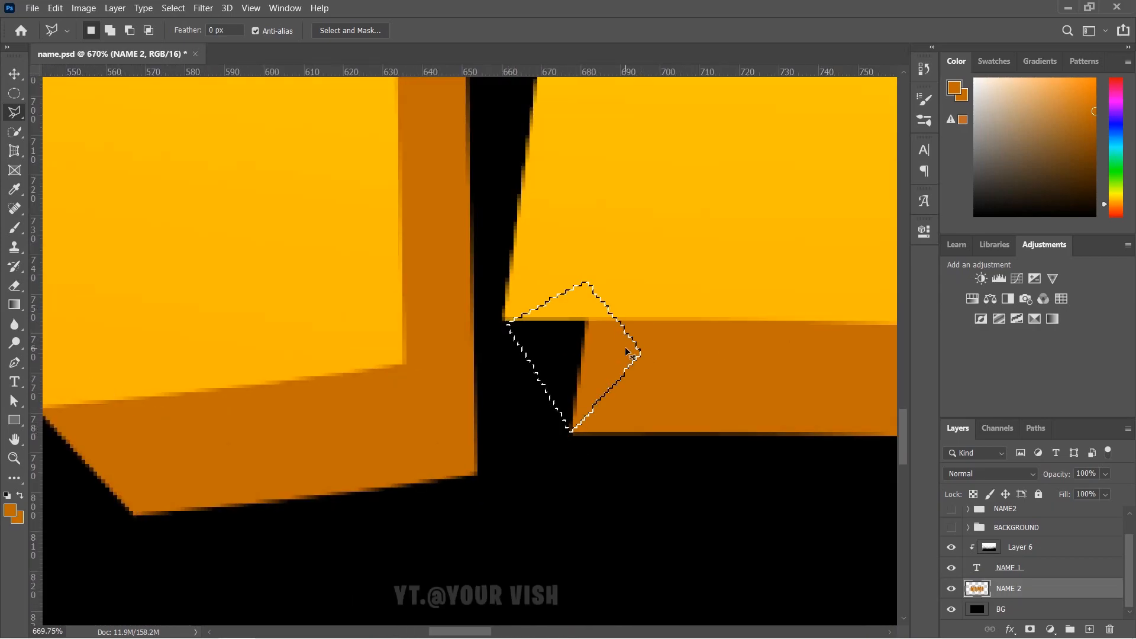
key(alt+BackSpace)
- Fill the gaps at the A's right leg and lower-right corner with orange
scroll(353, 372, down, 5)
scroll(658, 380, up, 2)
click(661, 380)
click(681, 351)
click(696, 395)
scroll(678, 361, up, 5)
click(556, 399)
click(551, 477)
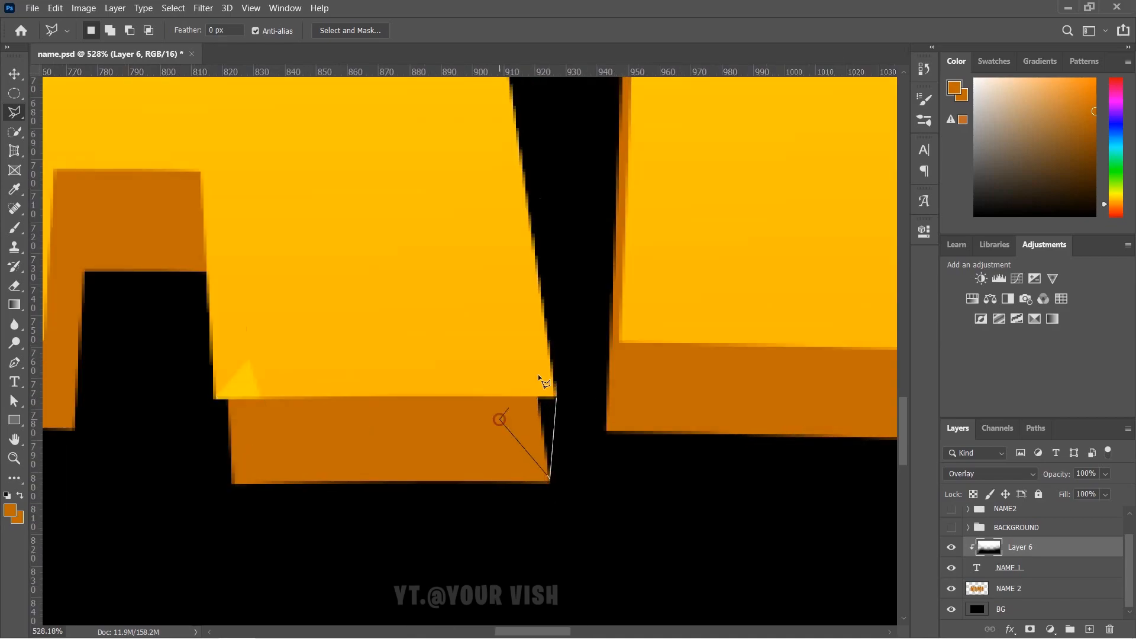
click(503, 423)
click(544, 374)
click(556, 398)
click(1033, 589)
key(alt+BackSpace)
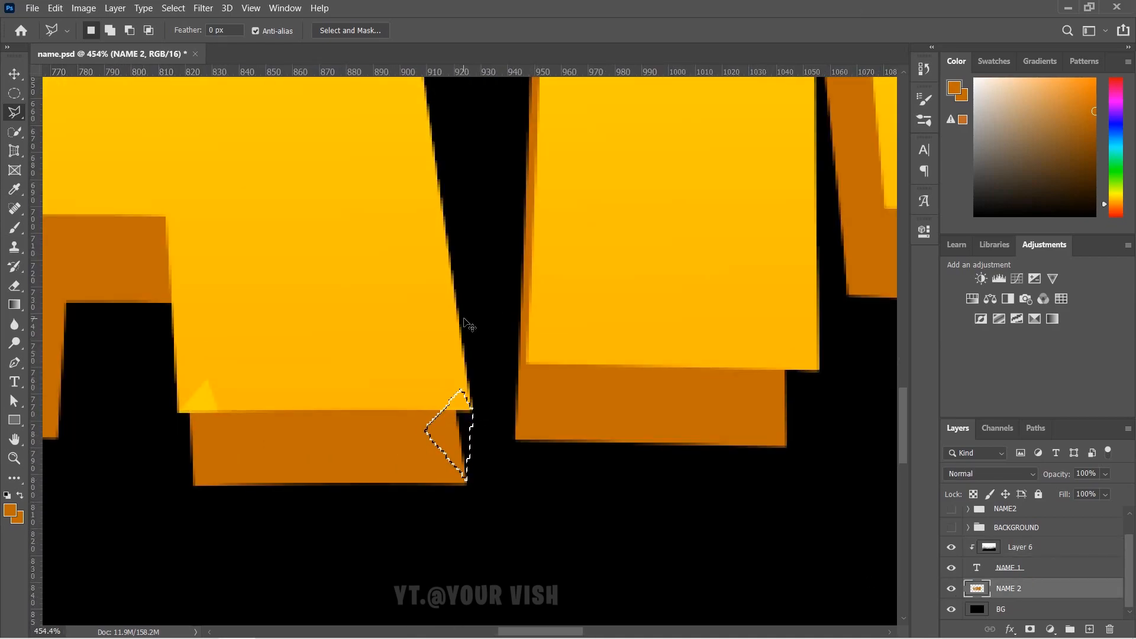
- Fill two more block corner gaps in the extrusion with orange
scroll(469, 325, right, 3)
scroll(518, 381, up, 4)
click(696, 362)
click(644, 483)
click(553, 376)
click(695, 359)
click(643, 484)
key(alt+BackSpace)
scroll(592, 385, down, 3)
click(669, 394)
click(740, 284)
click(617, 245)
click(669, 394)
key(alt+BackSpace)
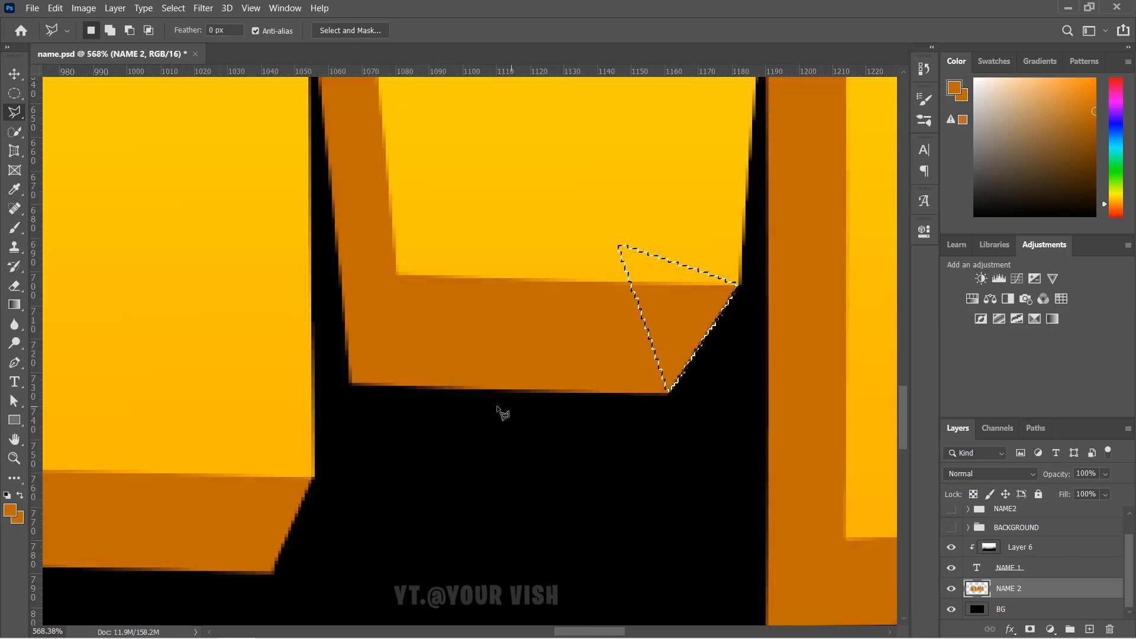
- Fill the next block's lower-right corner gap and a small adjacent gap with orange
scroll(284, 462, down, 4)
scroll(550, 532, up, 4)
click(564, 548)
click(670, 452)
click(554, 532)
click(722, 427)
click(492, 368)
click(492, 482)
click(554, 533)
key(alt+BackSpace)
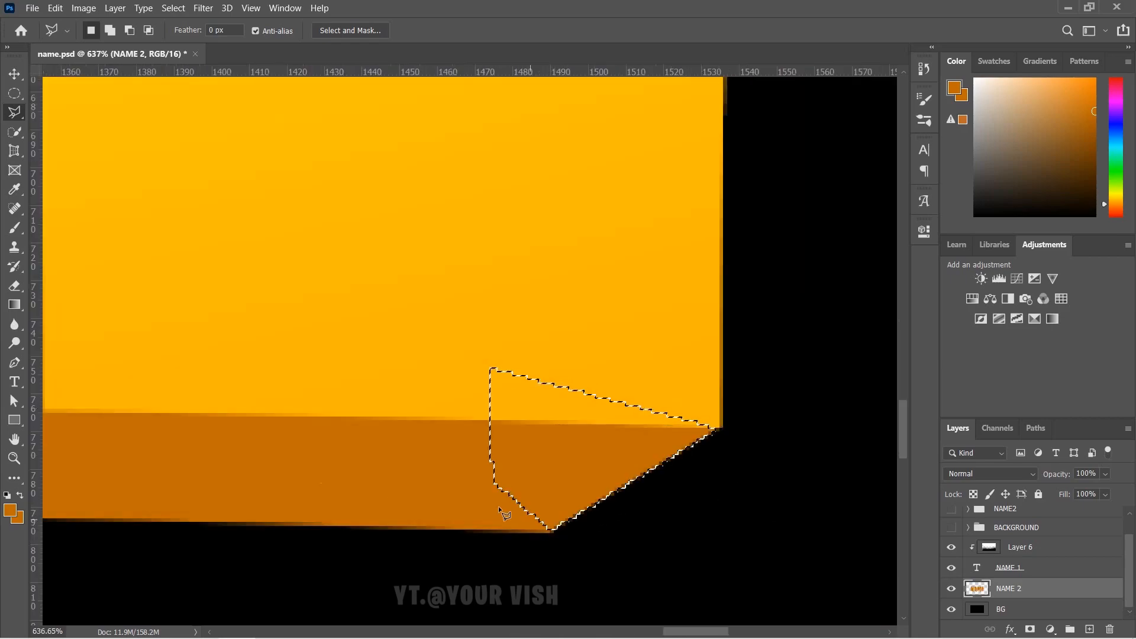
scroll(452, 401, up, 4)
click(452, 400)
click(441, 426)
key(alt+BackSpace)
- Fill the gaps at the E's top-left corner and the A's corner with orange
scroll(462, 403, down, 4)
click(529, 339)
click(667, 177)
click(491, 132)
click(528, 339)
click(434, 252)
click(474, 317)
click(436, 407)
click(379, 361)
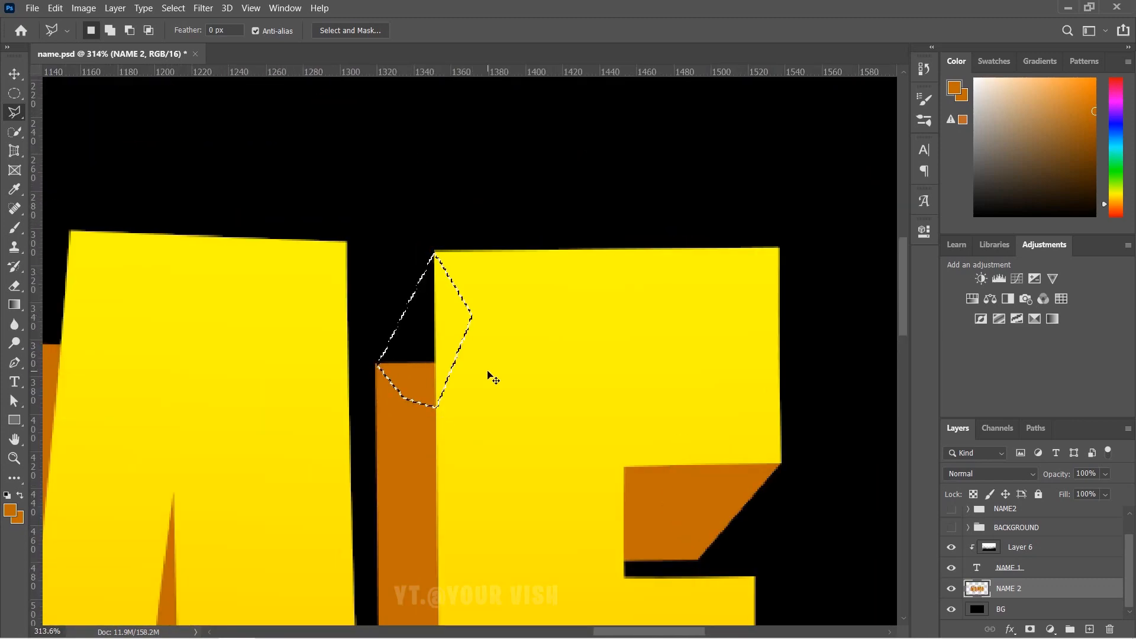
key(alt+BackSpace)
- Fill the M's top-left corner gap and a block's lower corner with orange
scroll(492, 376, down, 4)
scroll(355, 355, up, 4)
click(446, 423)
click(477, 292)
scroll(475, 450, up, 4)
click(515, 452)
click(535, 218)
click(553, 312)
click(538, 481)
click(516, 453)
key(alt+BackSpace)
- Fill the small triangle at the block's lower corner with orange
scroll(521, 457, down, 6)
click(431, 386)
click(373, 363)
double_click(437, 472)
key(alt+BackSpace)
- Select the remaining sliver along the block's left edge
scroll(330, 525, up, 3)
click(281, 414)
click(308, 545)
click(323, 502)
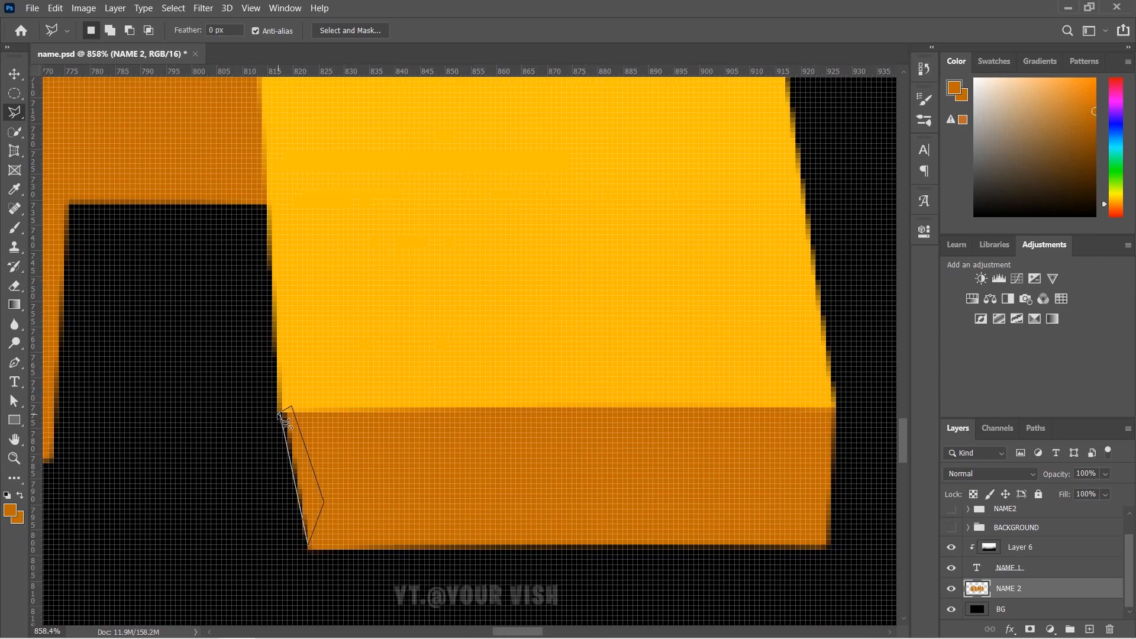
click(282, 414)
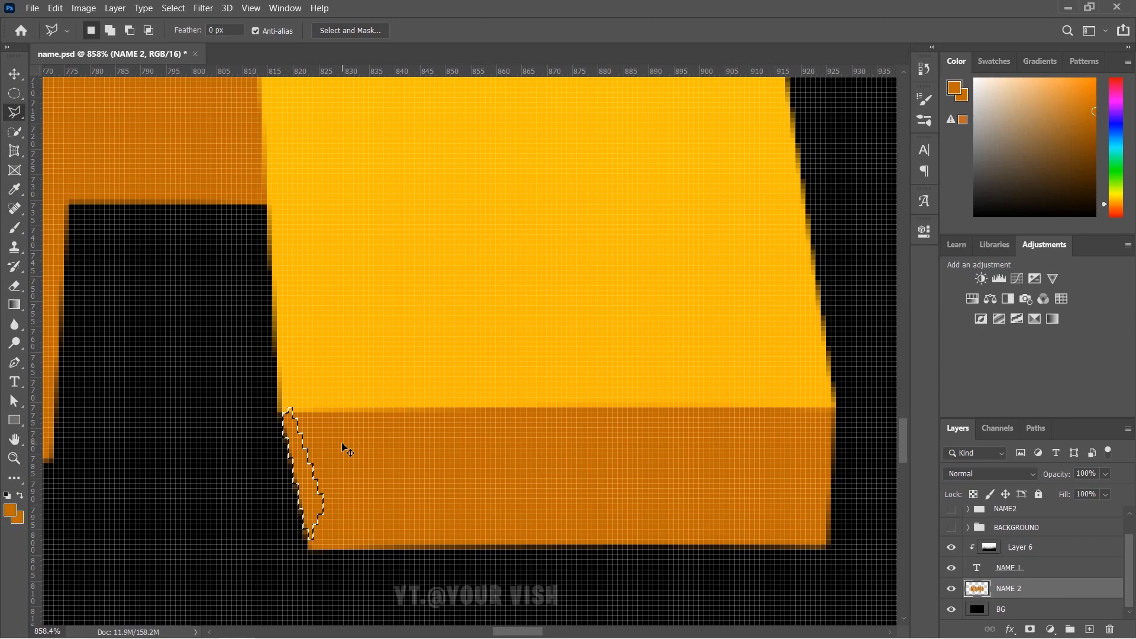
scroll(374, 406, down, 5)
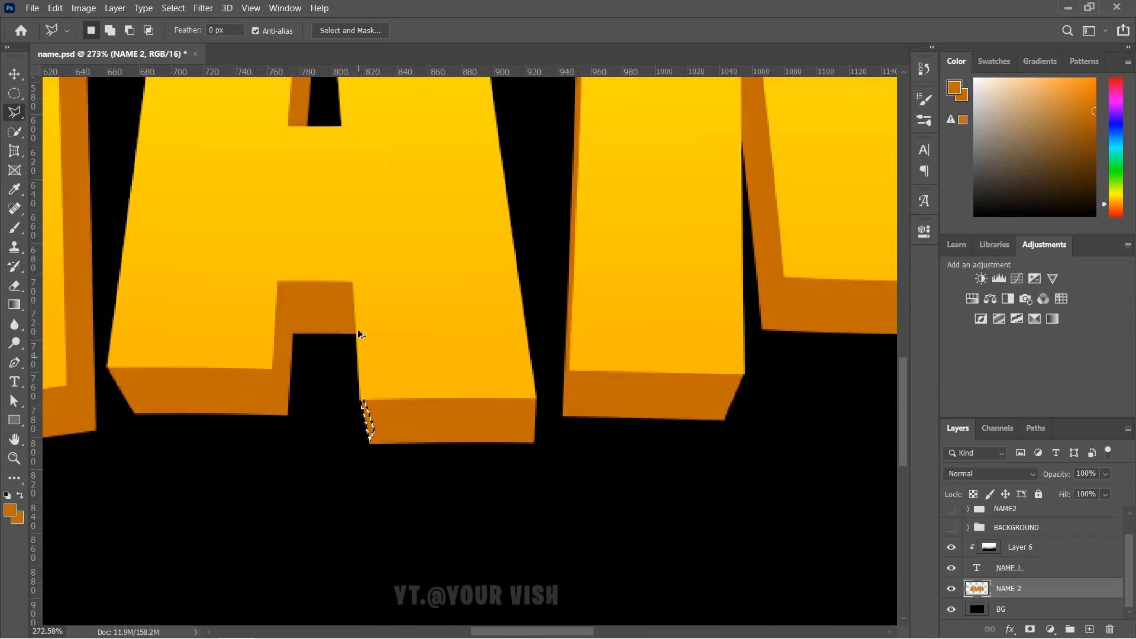
scroll(346, 358, down, 4)
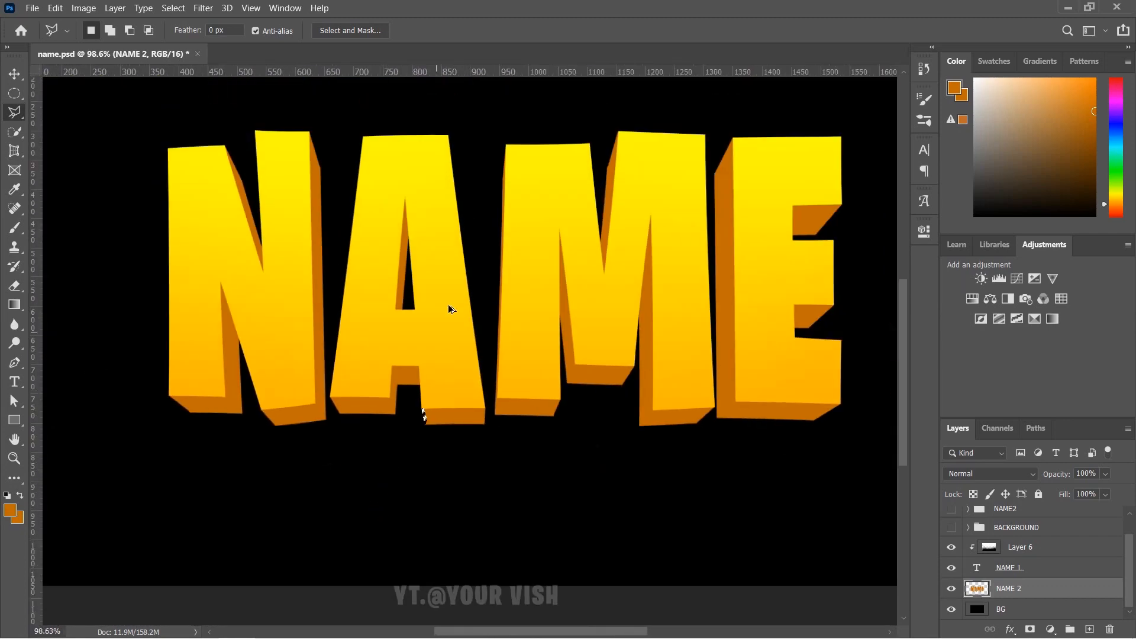
scroll(450, 385, up, 3)
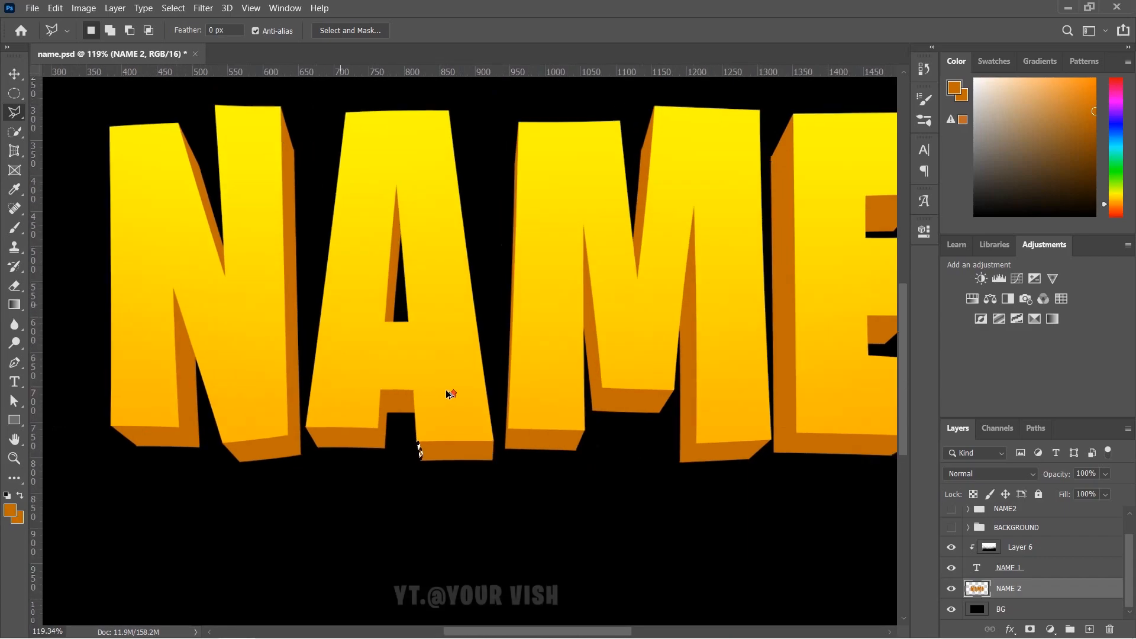
scroll(425, 451, down, 4)
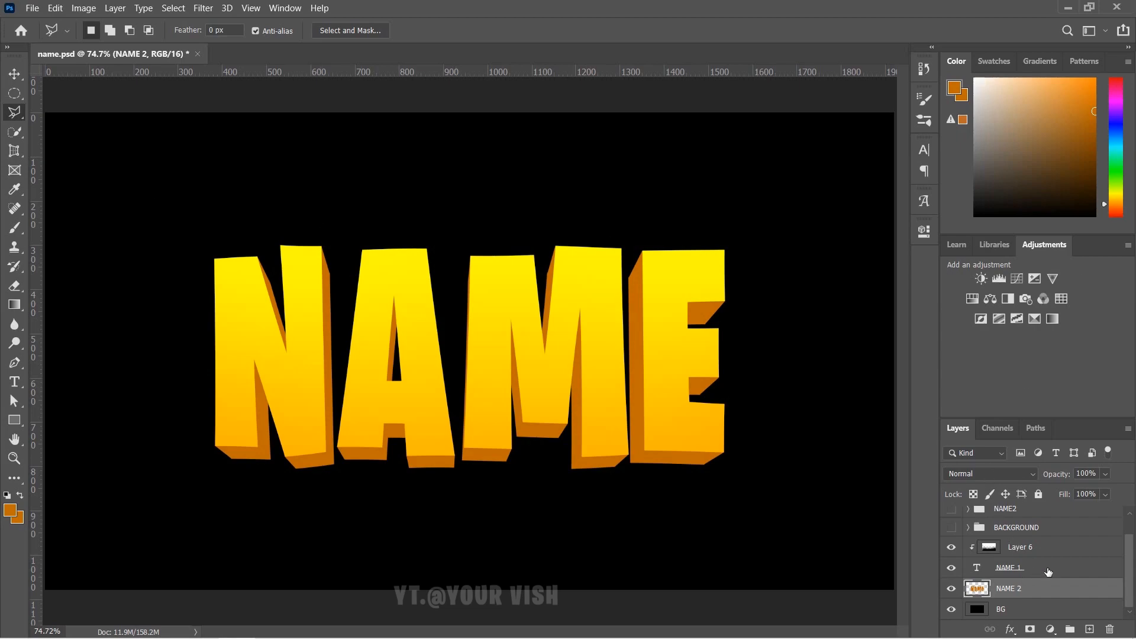
click(1048, 571)
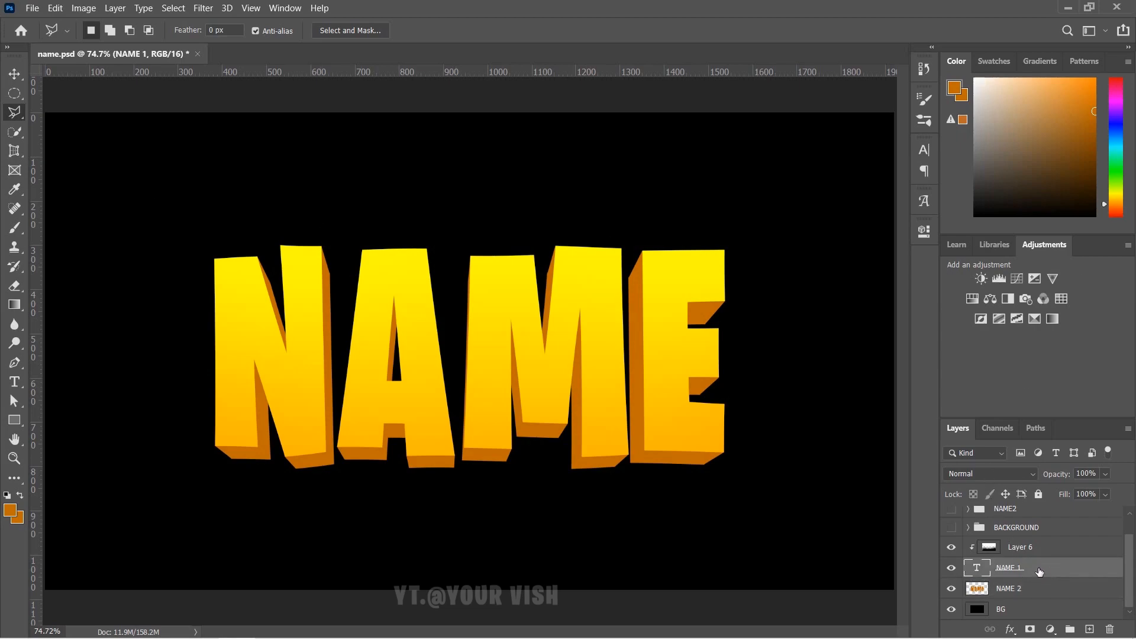
click(1048, 589)
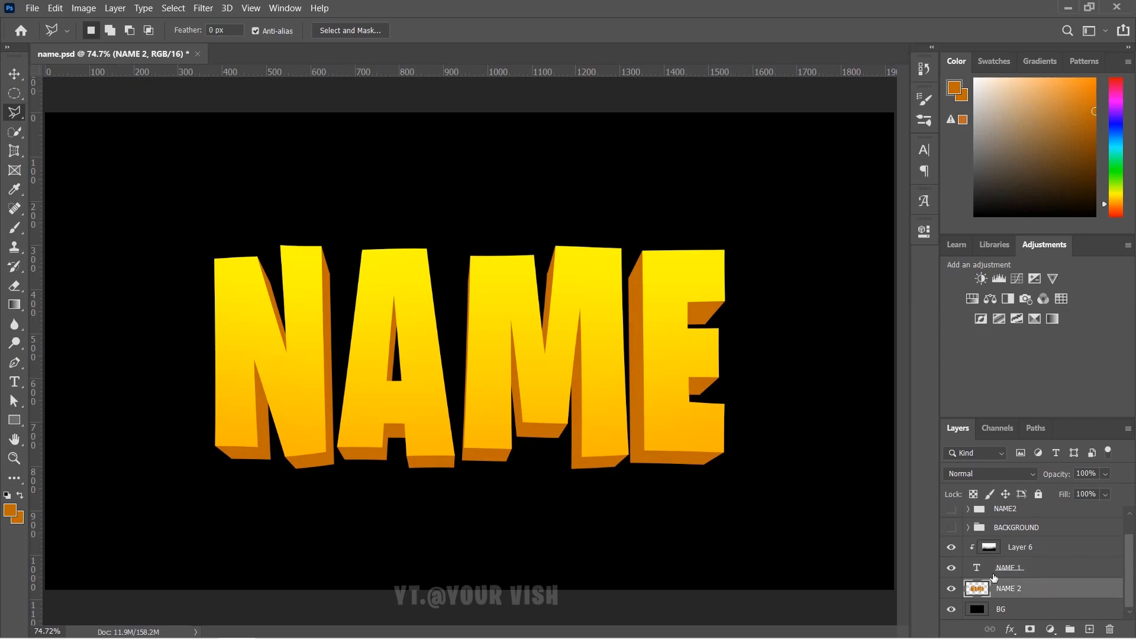
- Add Layer 7 above NAME 2 and clip it to the lettering with Create Clipping Mask
click(1089, 630)
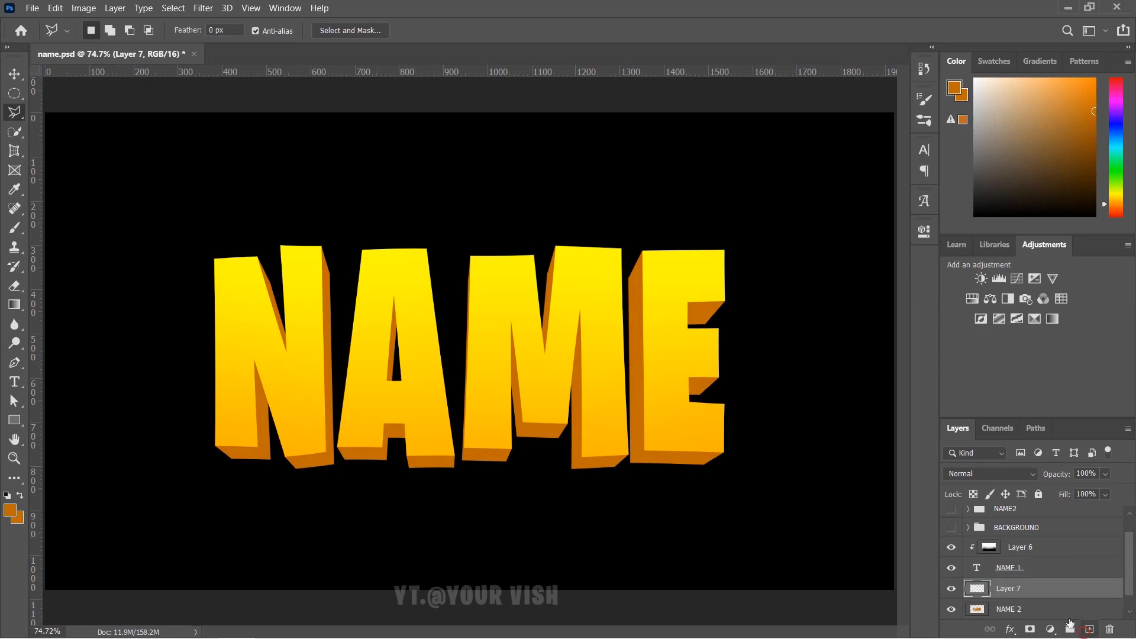
right_click(1031, 590)
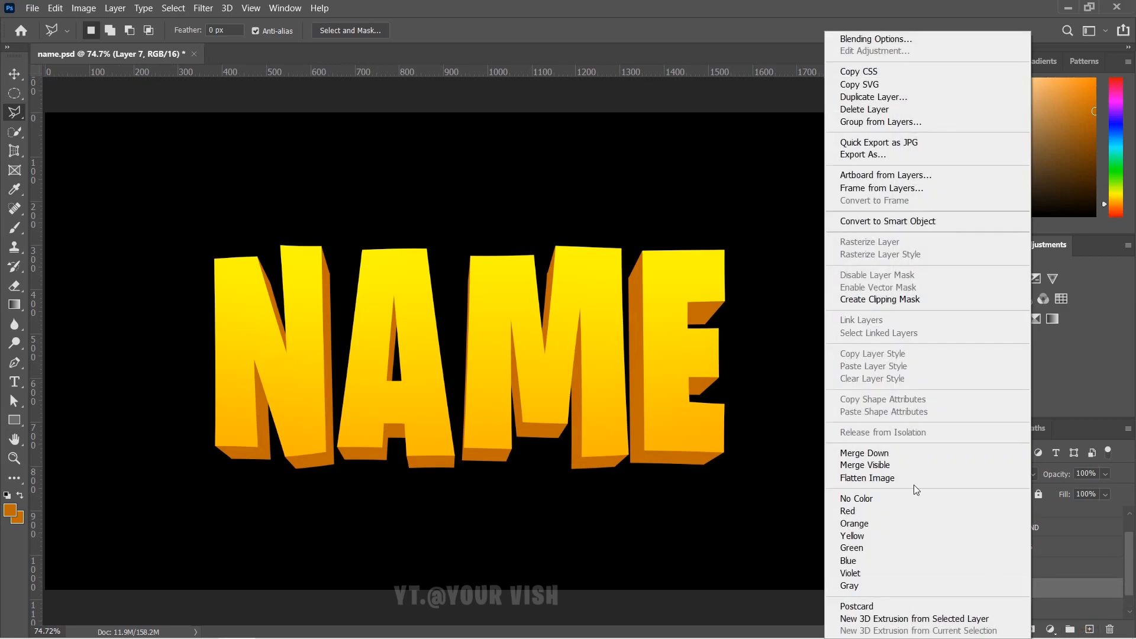
click(910, 300)
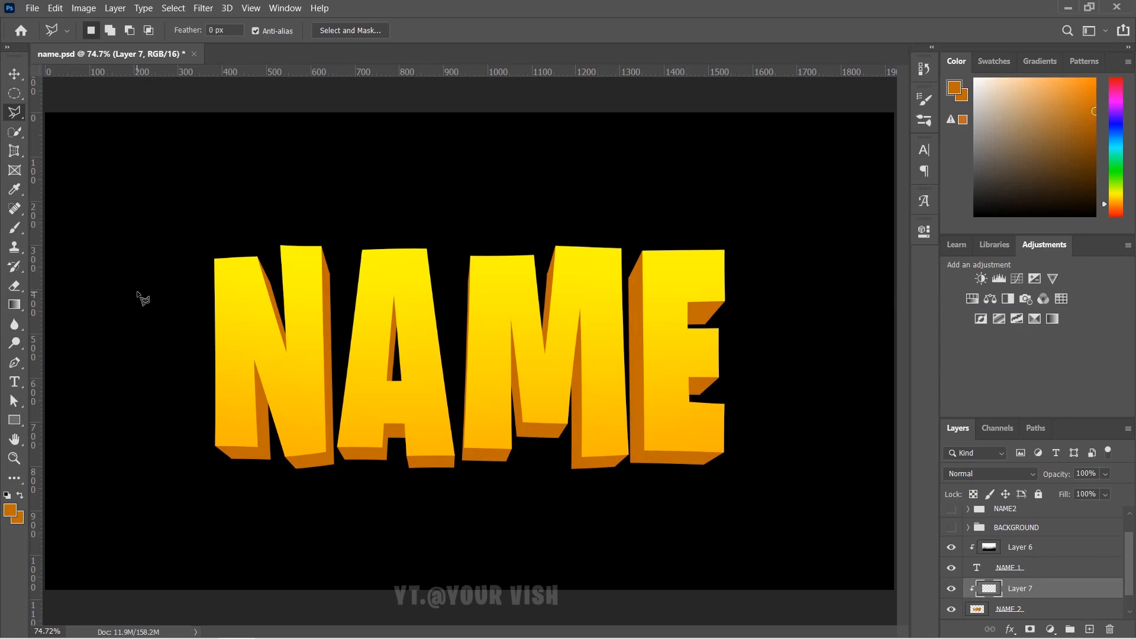
scroll(188, 247, up, 5)
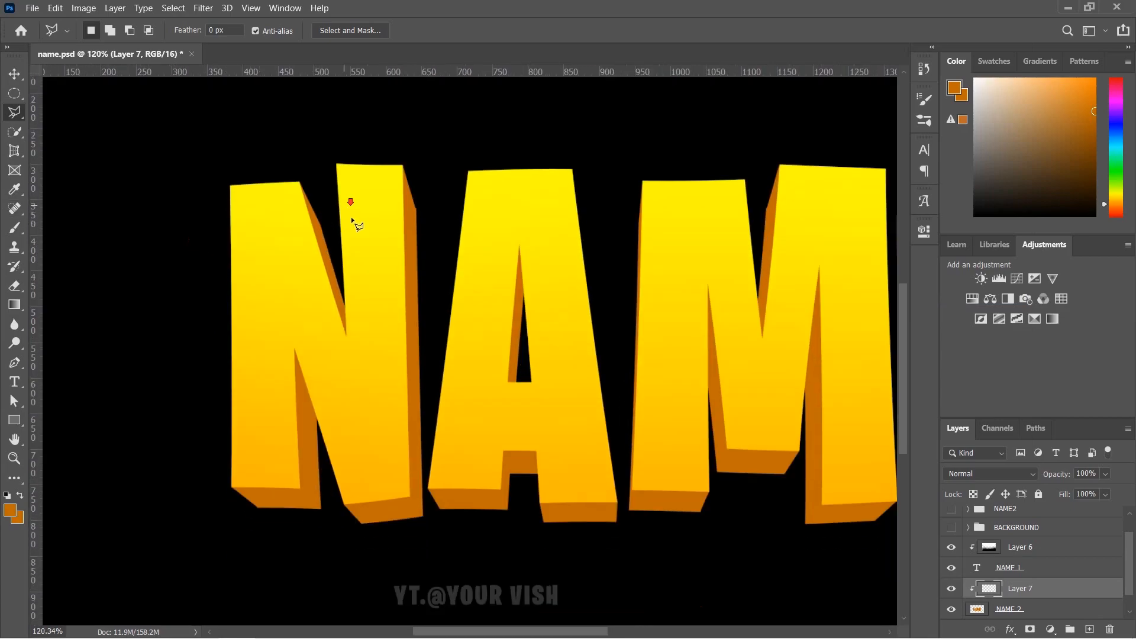
- Select the bottom extruded face under the N's left stroke with the Polygonal Lasso
scroll(276, 448, up, 5)
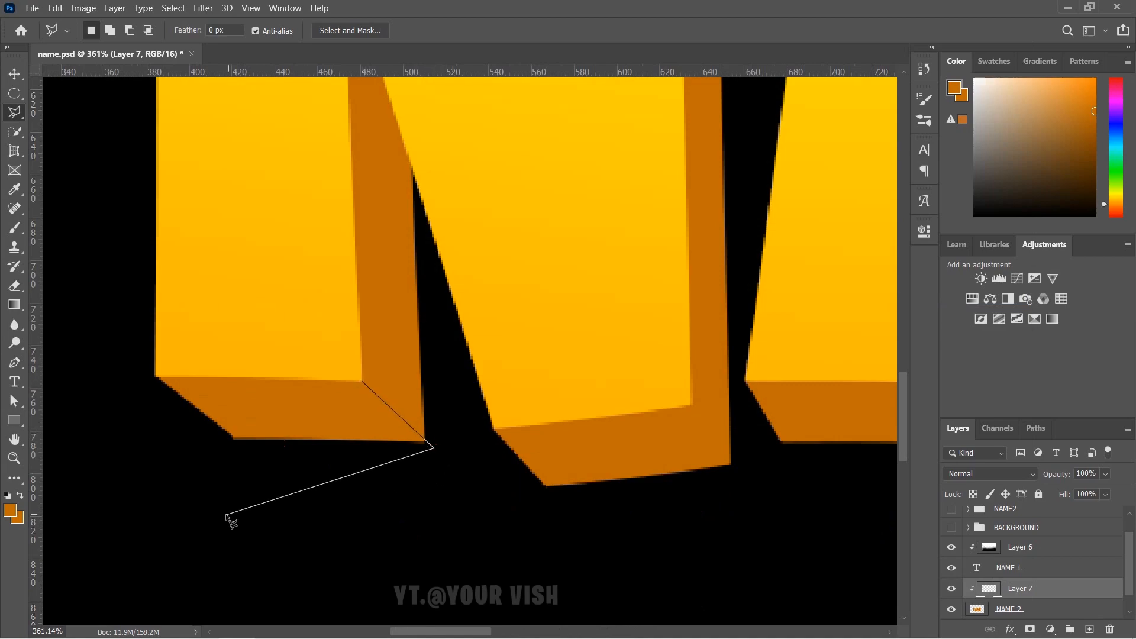
key(Escape)
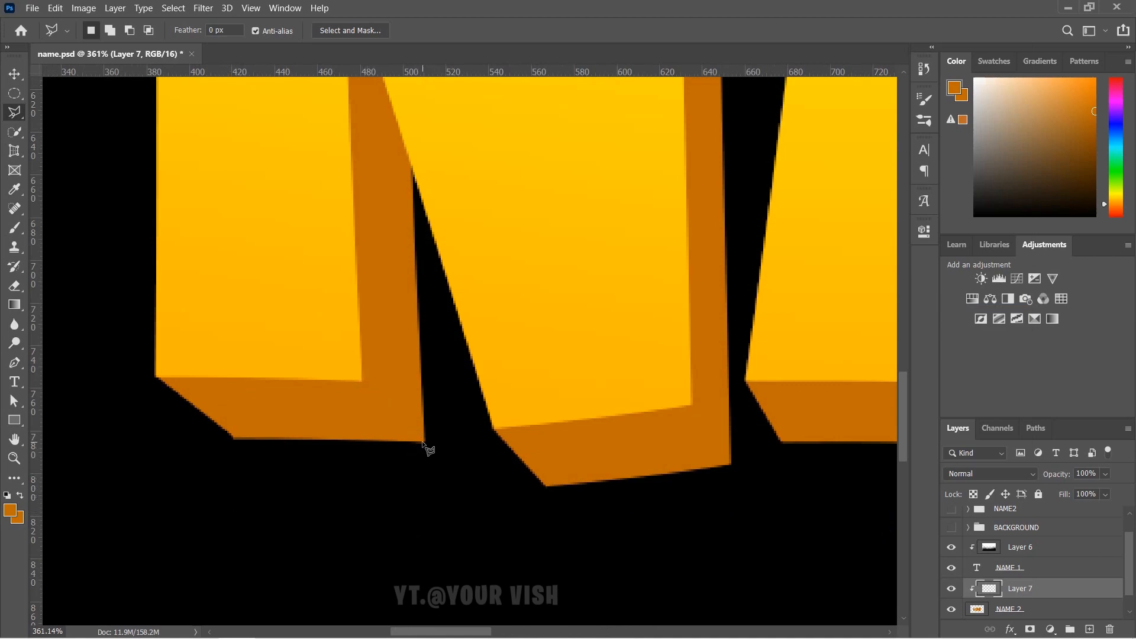
click(363, 381)
click(451, 467)
click(267, 508)
click(157, 470)
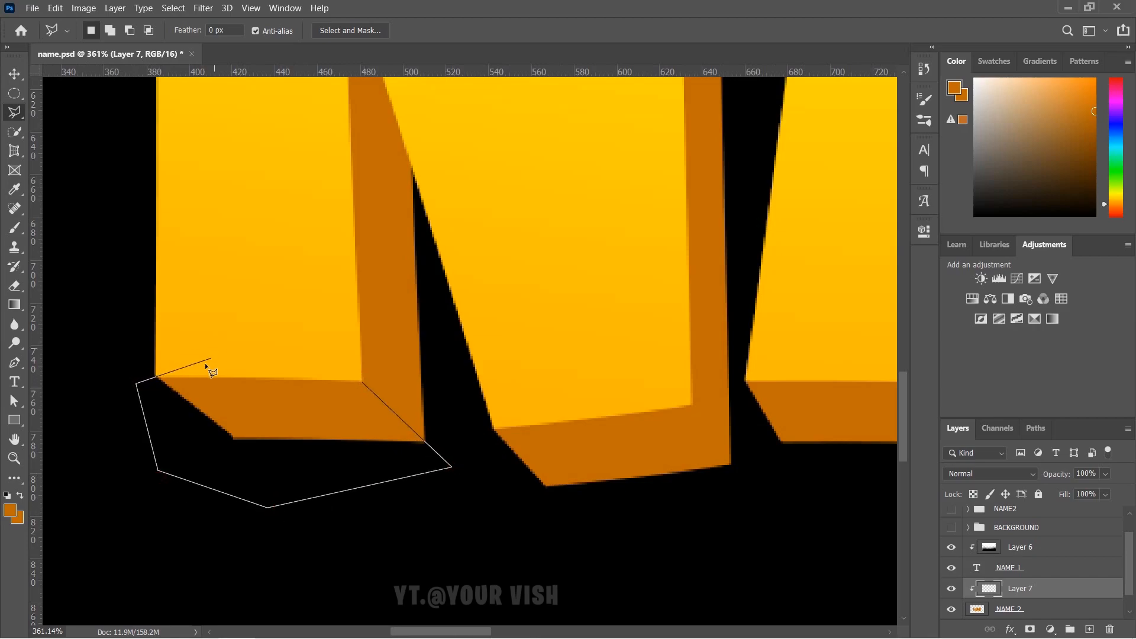
click(362, 381)
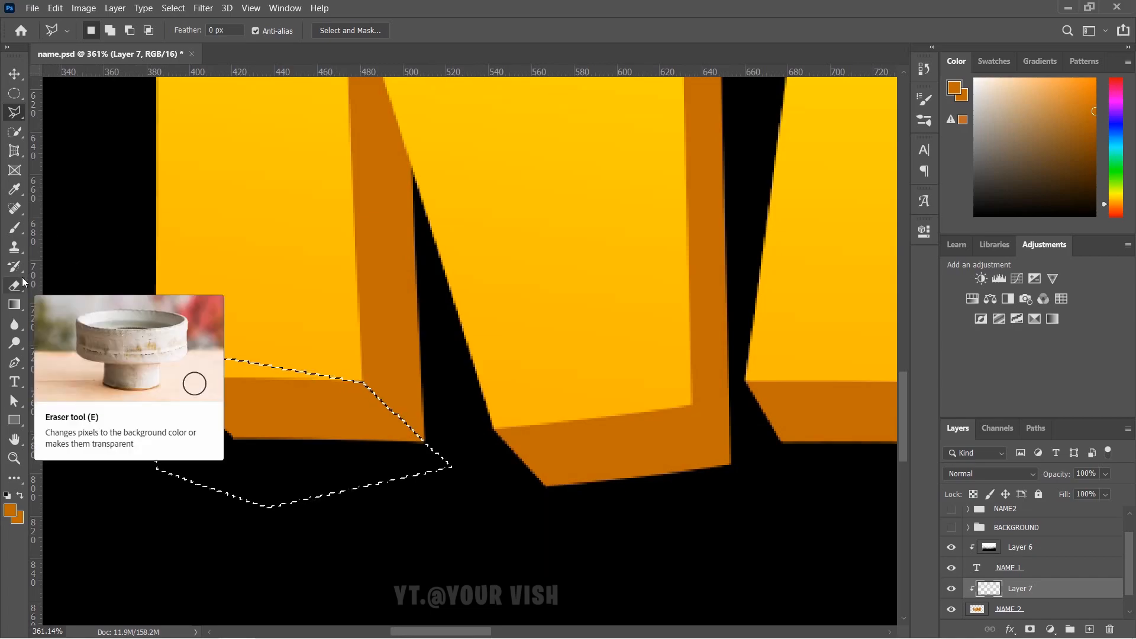
- Set a 102 px brush with dark brown-orange #823700 as the paint colour
key(b)
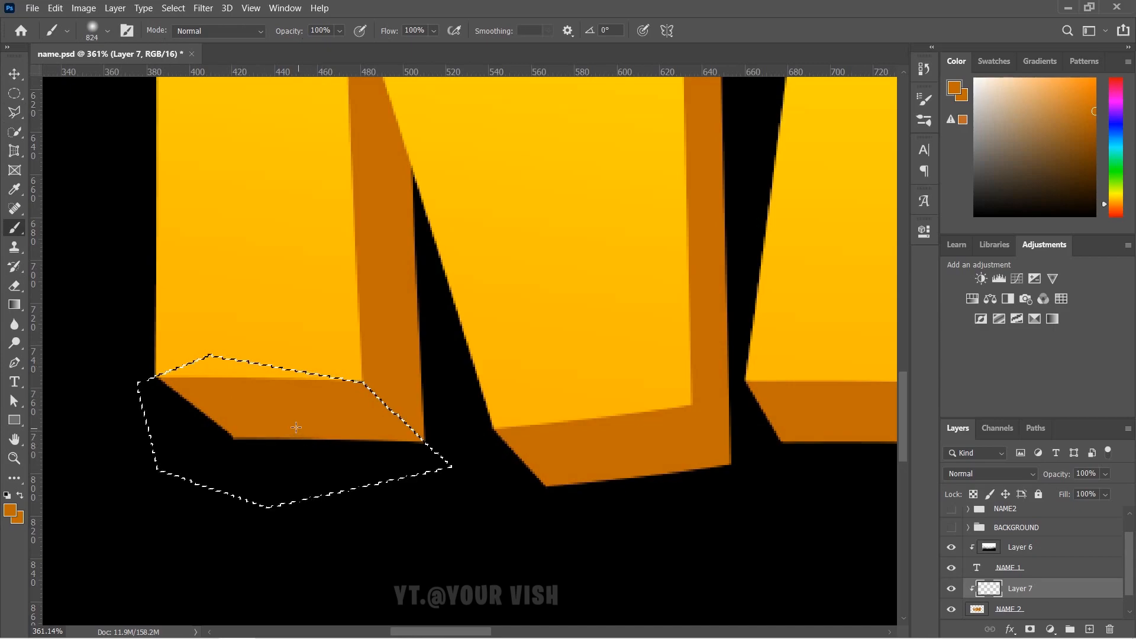
mouse_move(285, 414)
mouse_down()
mouse_move(378, 476)
mouse_move(367, 453)
mouse_move(233, 383)
mouse_move(109, 365)
mouse_up()
drag(558, 371, 183, 335)
drag(475, 364, 332, 377)
drag(450, 375, 323, 373)
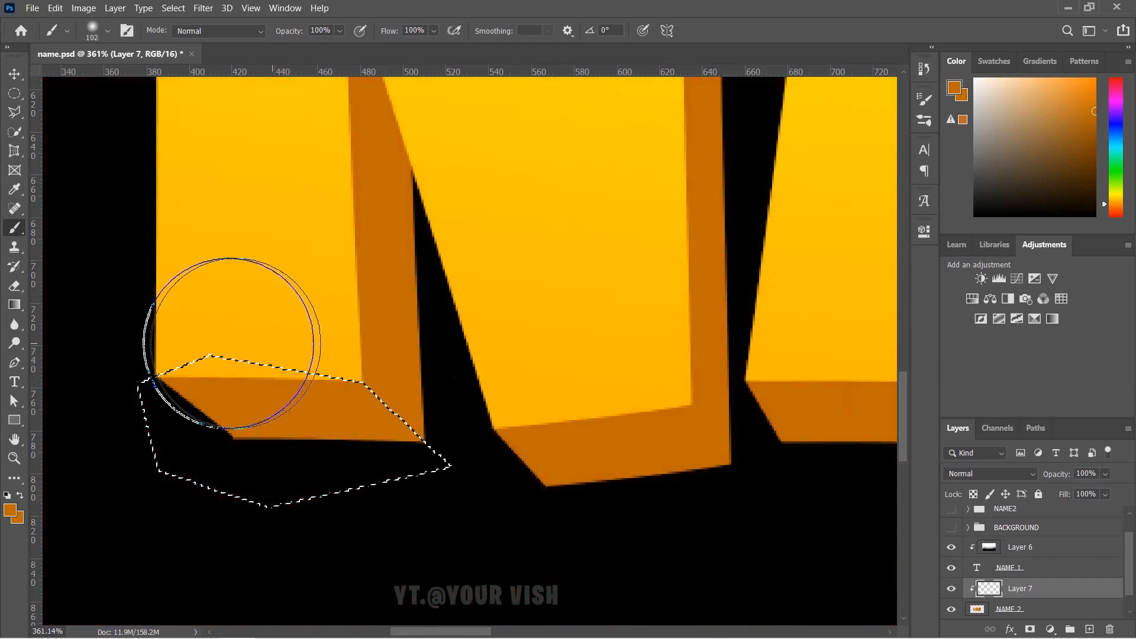
click(7, 510)
drag(777, 253, 789, 250)
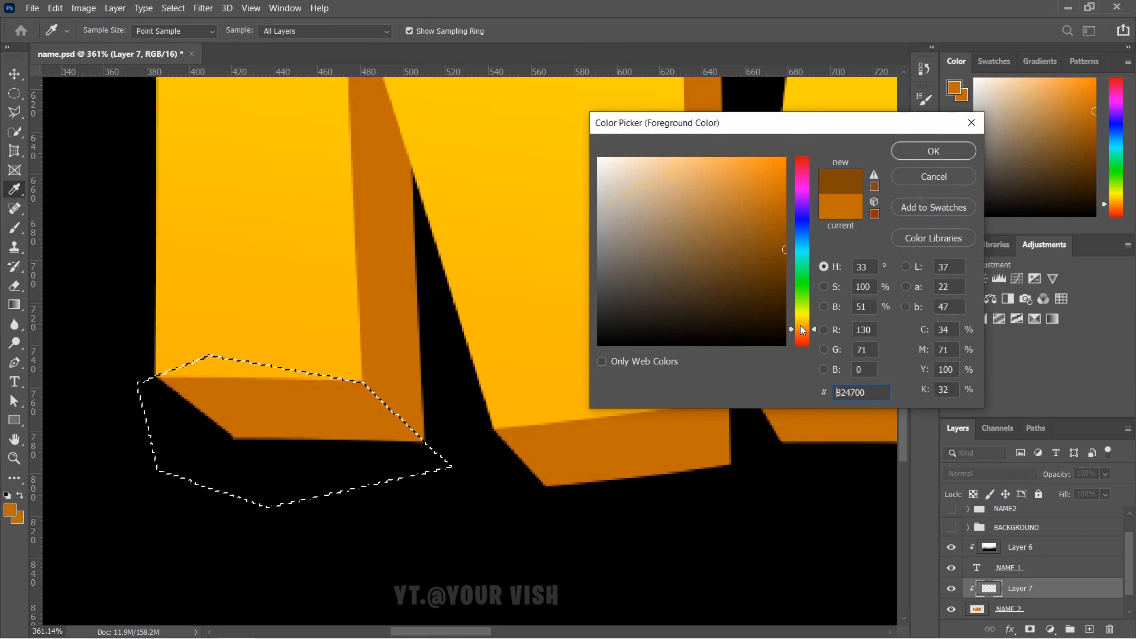
drag(803, 330, 803, 333)
click(934, 151)
- Paint the dark brown shading across the N's bottom face on Layer 7
click(216, 331)
mouse_move(216, 331)
mouse_down()
mouse_move(247, 335)
mouse_move(261, 322)
mouse_move(193, 325)
mouse_move(291, 322)
mouse_move(254, 327)
mouse_move(236, 355)
mouse_up()
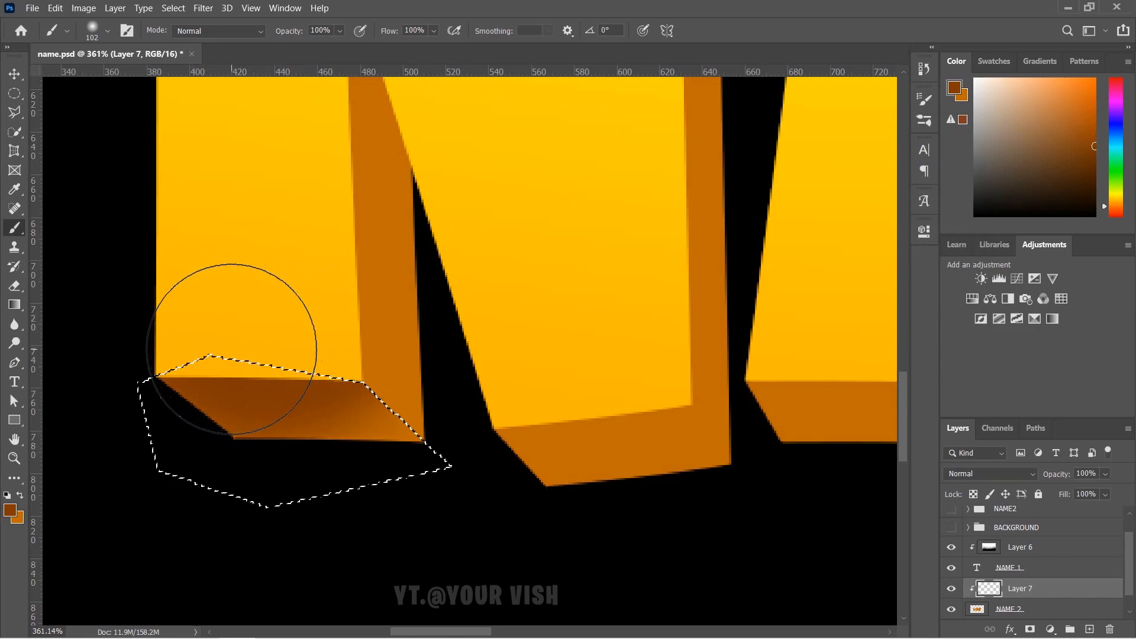
scroll(231, 350, down, 5)
scroll(280, 361, up, 4)
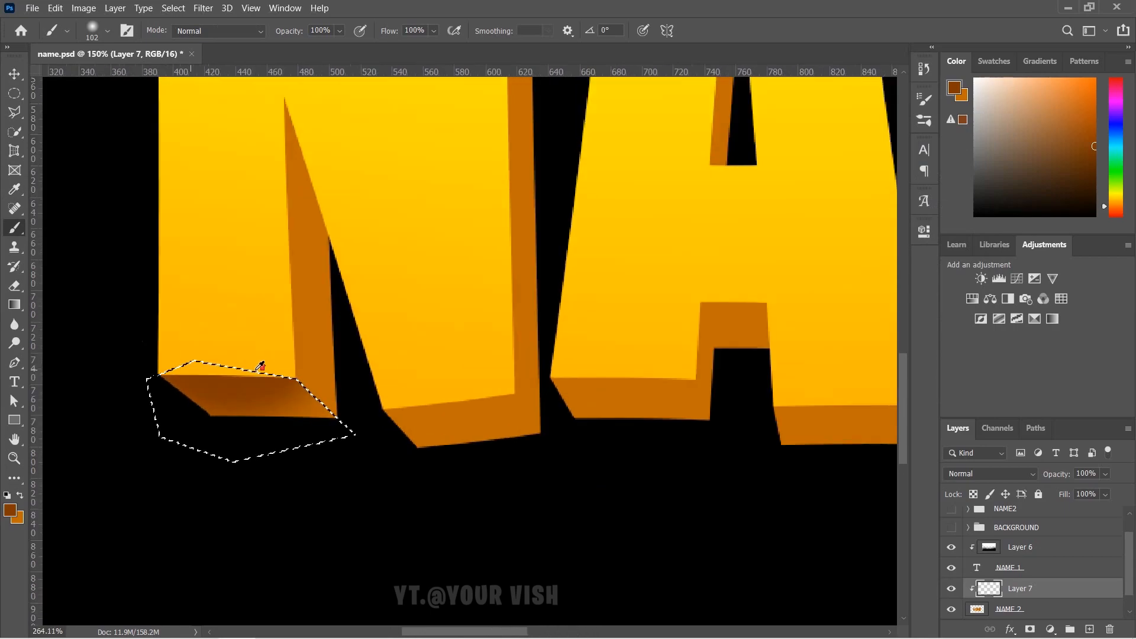
- Deepen the dark brown shading on the left side of the previous face
mouse_move(273, 371)
mouse_down()
mouse_move(184, 355)
mouse_move(233, 336)
mouse_move(263, 340)
mouse_move(218, 342)
mouse_up()
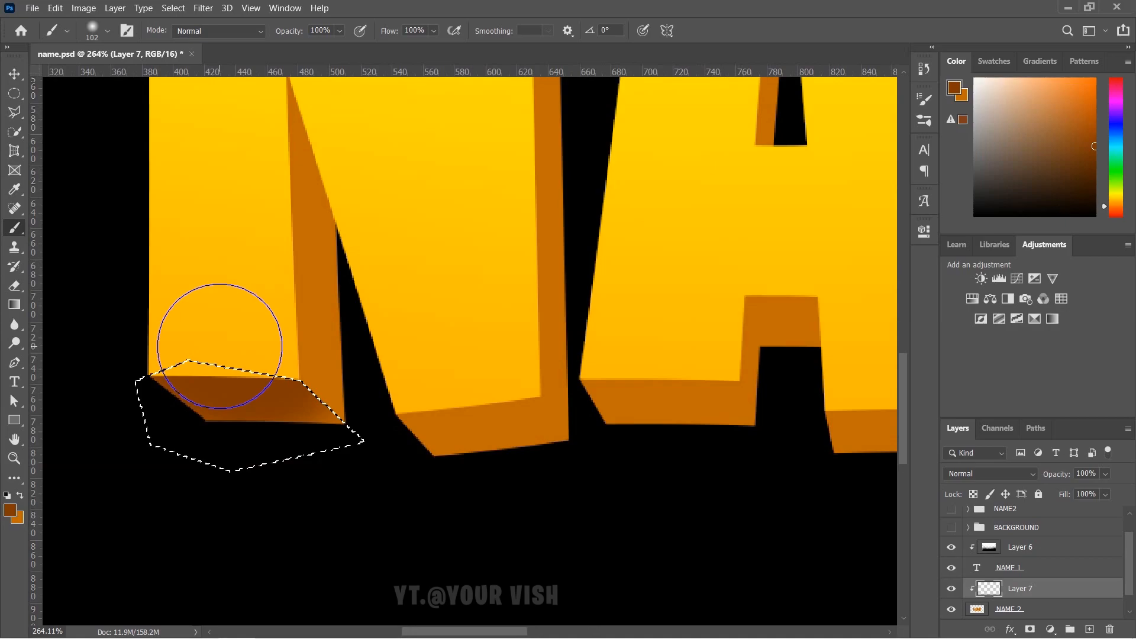
scroll(271, 398, up, 2)
scroll(272, 397, down, 2)
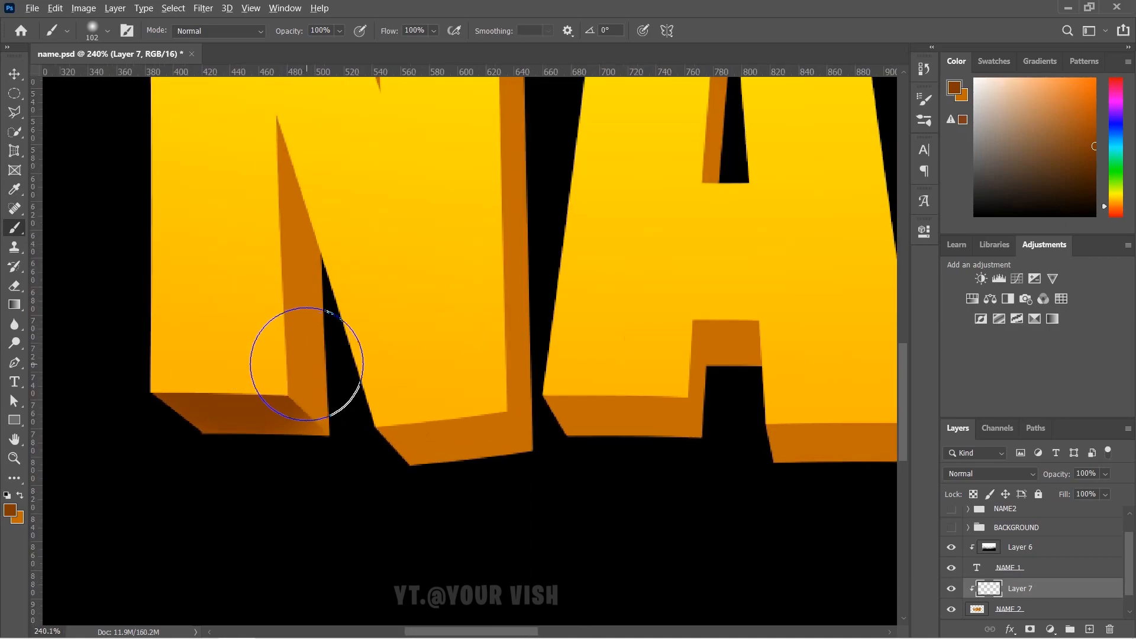
scroll(306, 366, up, 2)
- Outline the bottom face of the N's right foot as a Polygonal Lasso selection
key(l)
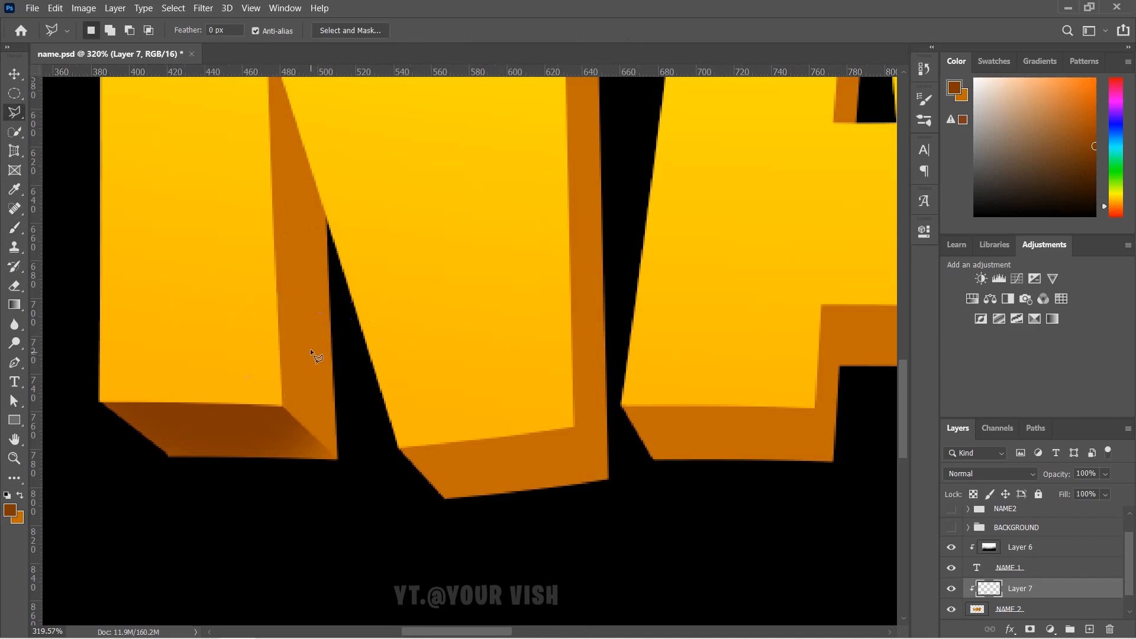
scroll(315, 354, up, 5)
scroll(317, 355, up, 2)
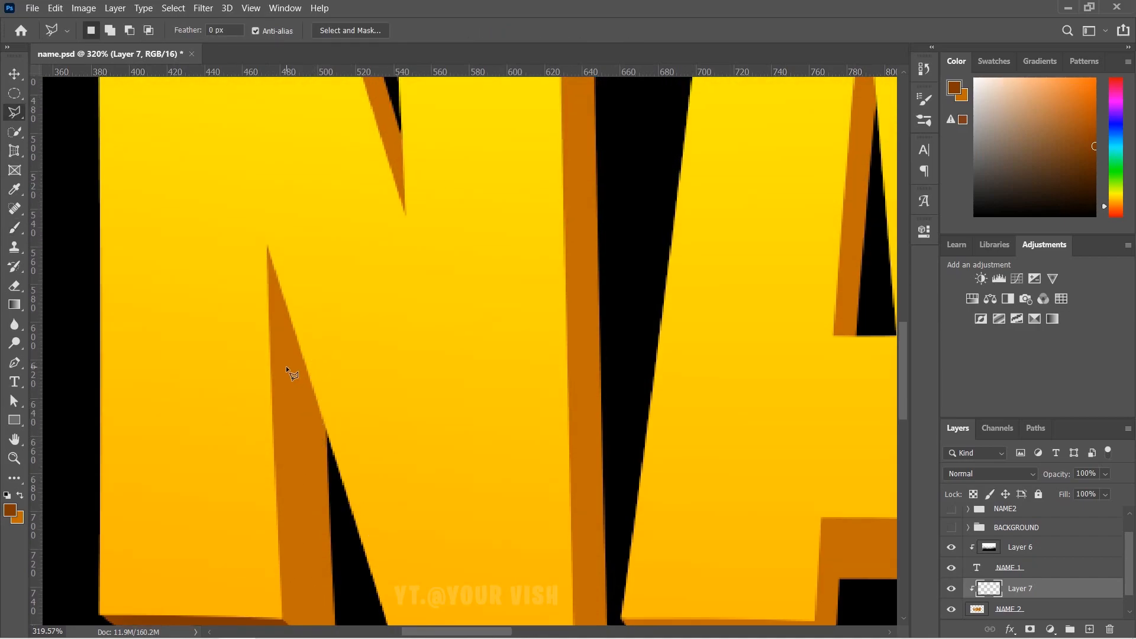
scroll(308, 408, down, 2)
scroll(385, 509, up, 4)
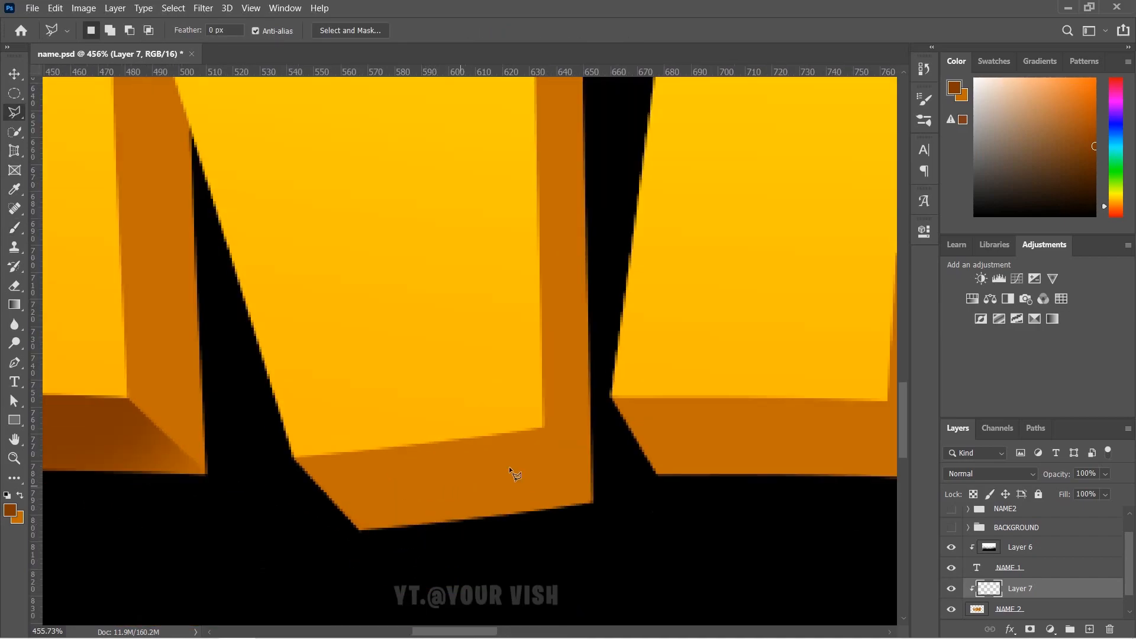
click(544, 424)
click(592, 501)
click(628, 562)
click(367, 589)
click(264, 485)
click(297, 457)
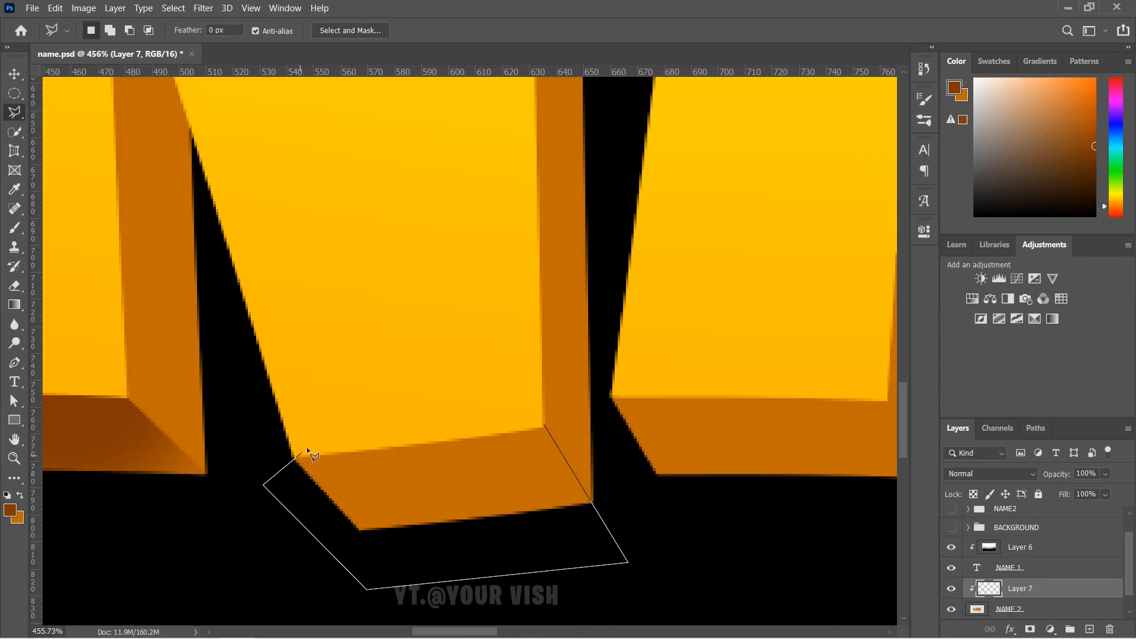
click(542, 424)
- Brush dark brown inside the selection to shade the N's foot bottom face
key(b)
mouse_move(515, 418)
mouse_down()
mouse_move(385, 393)
mouse_move(439, 403)
mouse_move(383, 437)
mouse_move(461, 432)
mouse_up()
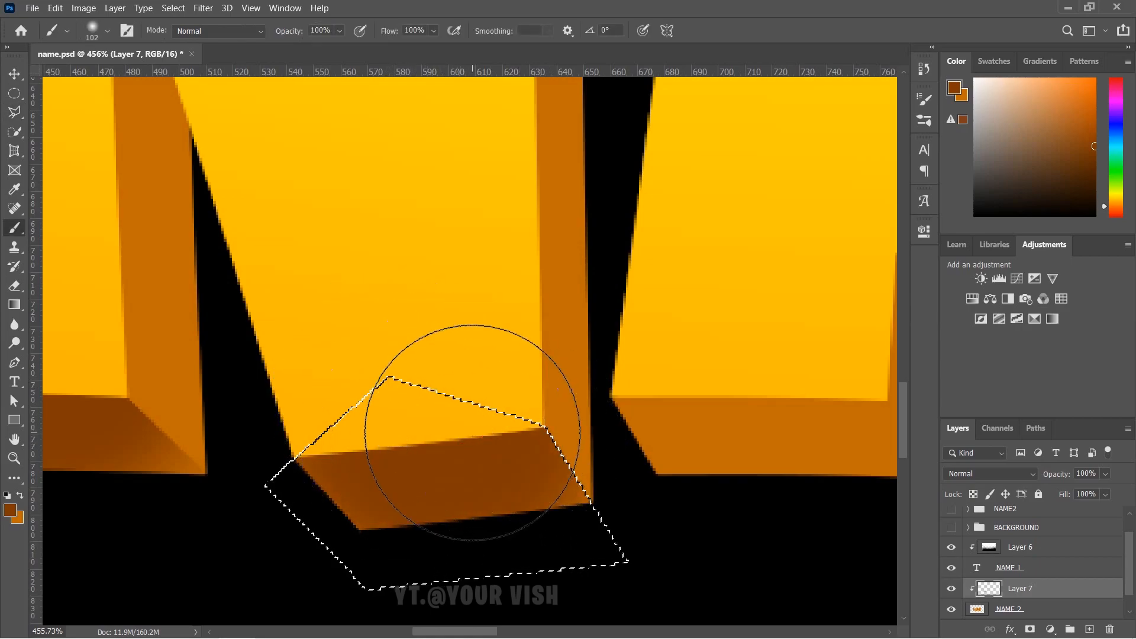
key(l)
scroll(521, 484, up, 2)
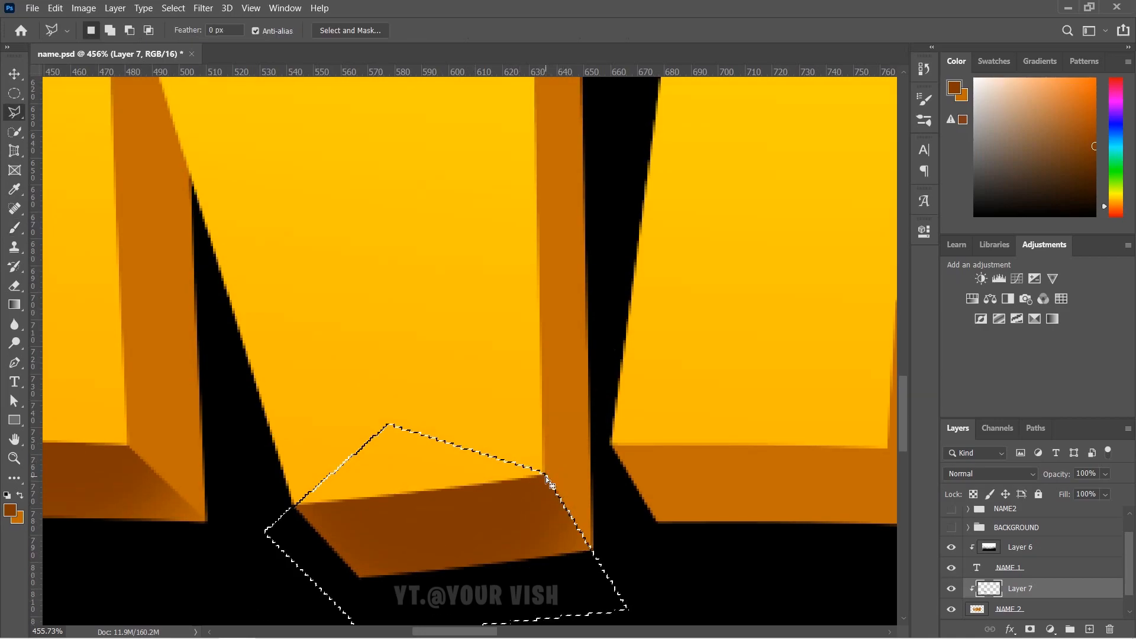
scroll(466, 519, down, 3)
scroll(459, 513, down, 2)
scroll(571, 528, up, 3)
scroll(441, 540, down, 2)
scroll(601, 528, up, 2)
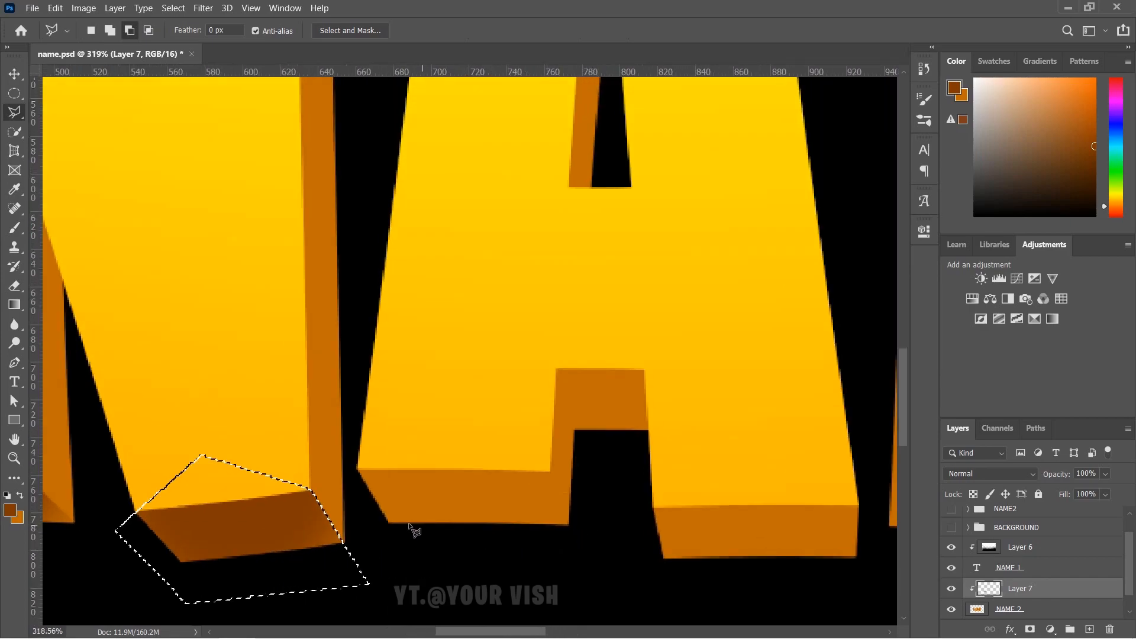
- Lasso the A's left foot bottom face and brush it dark brown
click(357, 469)
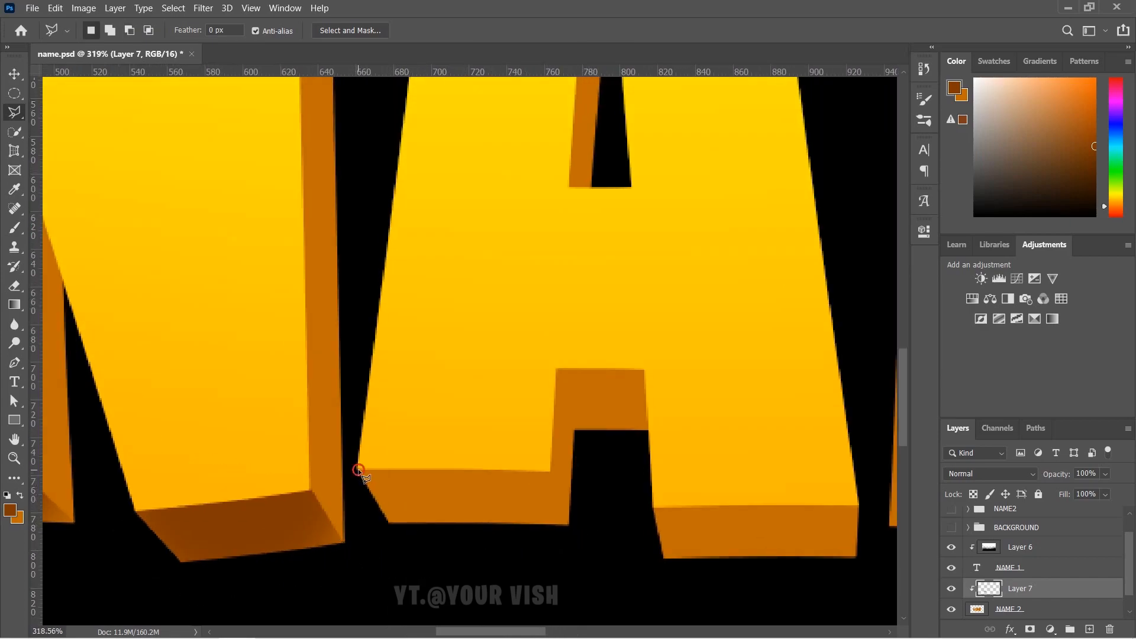
click(534, 460)
click(549, 471)
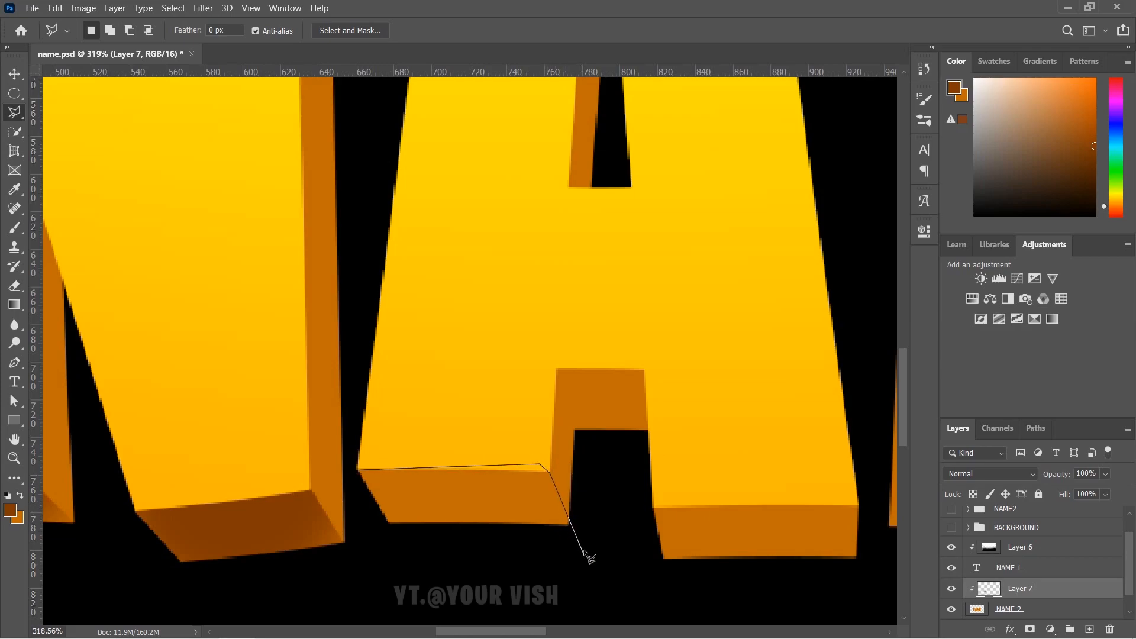
click(578, 555)
click(410, 569)
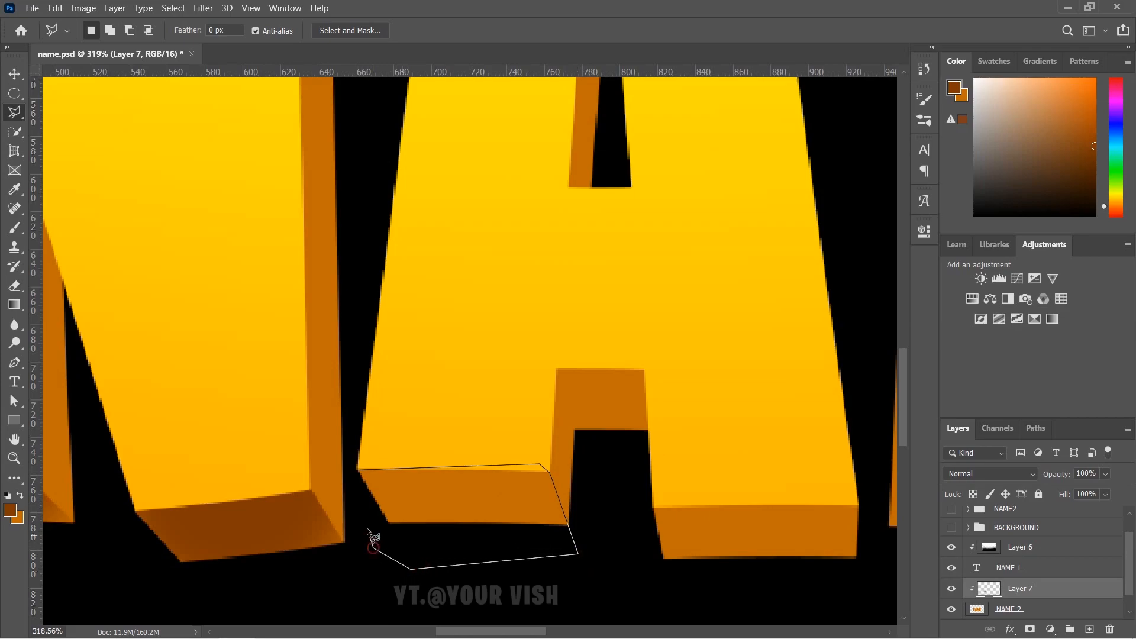
click(359, 472)
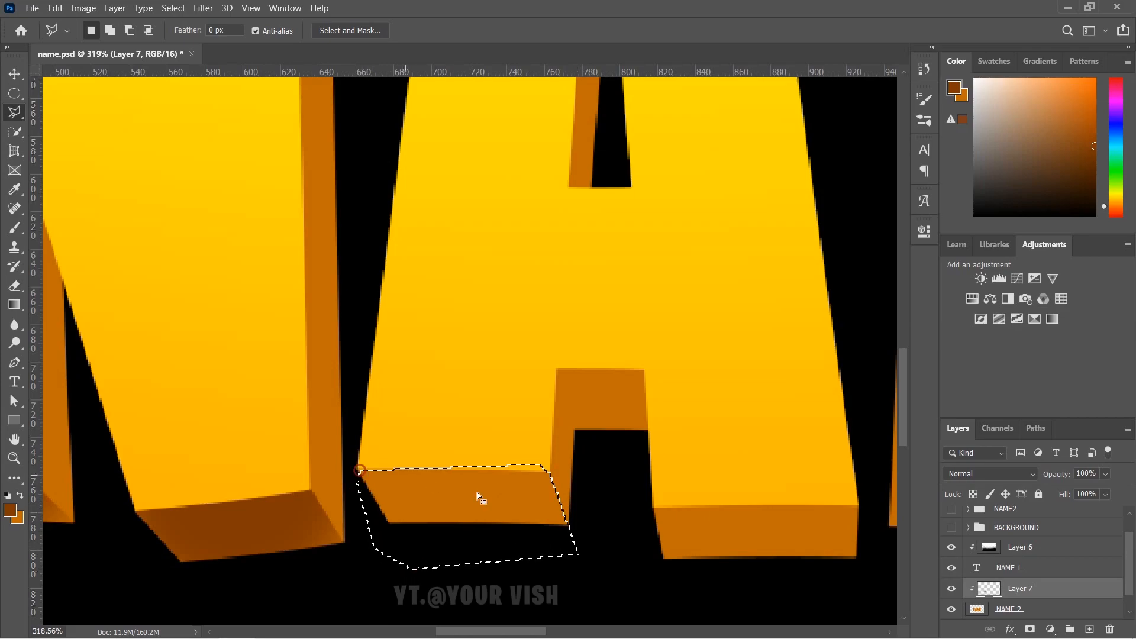
key(b)
mouse_move(431, 444)
mouse_down()
mouse_move(438, 431)
mouse_move(503, 432)
mouse_move(511, 444)
mouse_move(411, 432)
mouse_move(482, 432)
mouse_move(452, 431)
mouse_move(456, 482)
mouse_move(554, 490)
mouse_up()
- Select the underside of the A's step and paint it darker brown
key(l)
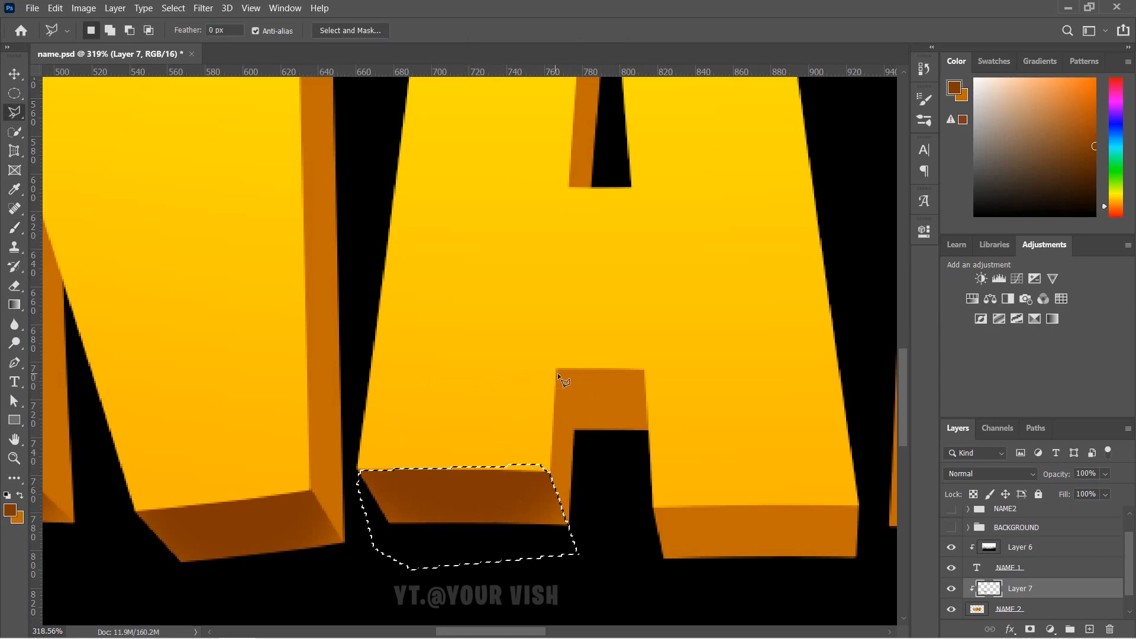
click(557, 368)
click(575, 429)
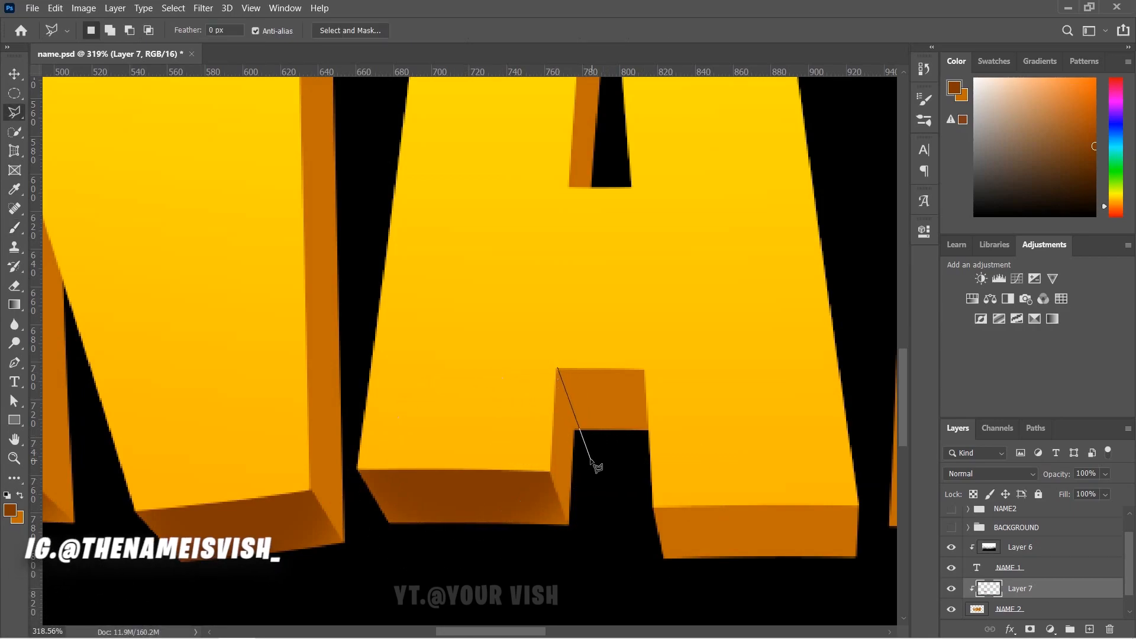
click(651, 432)
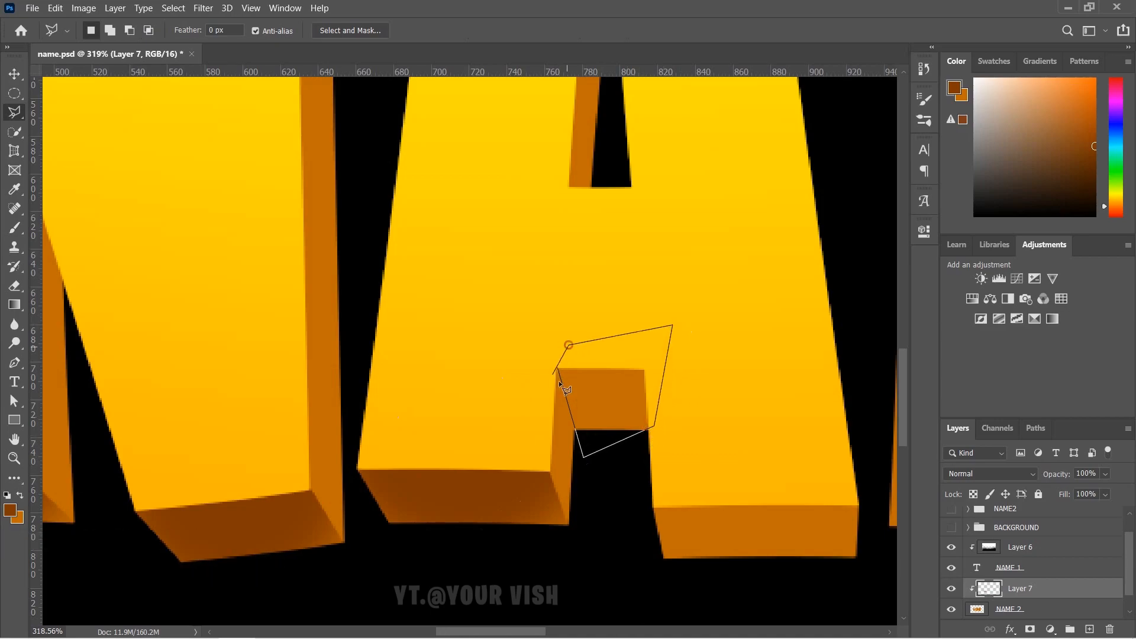
click(558, 368)
key(b)
drag(580, 321, 601, 320)
- Lasso the A's right foot underside and darken it with dark brown strokes
key(l)
click(654, 507)
click(789, 480)
click(858, 506)
click(878, 559)
double_click(641, 513)
key(b)
mouse_move(764, 466)
mouse_down()
mouse_move(703, 469)
mouse_move(782, 440)
mouse_up()
key(l)
scroll(573, 489, down, 3)
drag(730, 521, 567, 508)
- Select the next letter's bottom face and paint it darker brown
scroll(567, 508, down, 3)
click(490, 432)
click(474, 520)
click(788, 505)
click(677, 437)
click(495, 424)
click(490, 432)
key(b)
drag(552, 408, 657, 400)
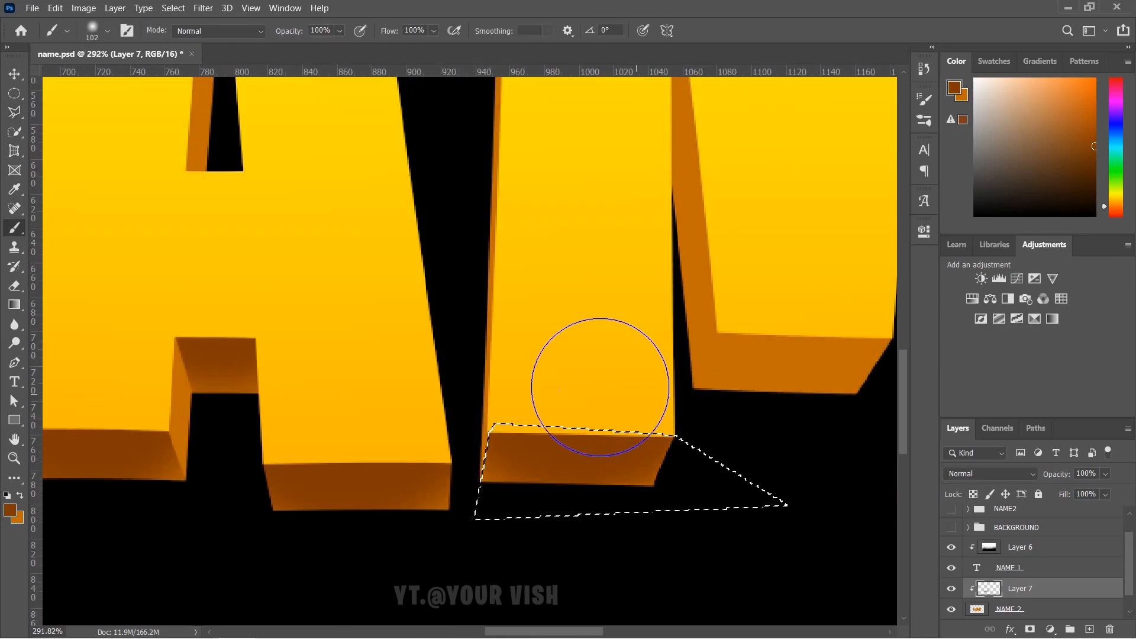
- Darken another bottom face further along the base with dark brown
key(l)
drag(760, 338, 541, 430)
scroll(541, 431, down, 3)
click(500, 431)
key(b)
drag(527, 423, 642, 403)
key(l)
drag(665, 477, 335, 399)
scroll(582, 468, up, 3)
- Lasso and brush two more letter bottom faces dark brown
click(338, 492)
click(261, 581)
key(b)
drag(462, 441, 382, 462)
key(l)
drag(664, 470, 393, 467)
click(386, 459)
click(770, 469)
key(b)
mouse_move(447, 422)
mouse_down()
mouse_move(637, 436)
mouse_move(402, 444)
mouse_up()
key(l)
drag(635, 197, 495, 360)
- Select the face under the E's notch and darken it
scroll(495, 360, up, 4)
click(660, 272)
click(429, 263)
click(660, 273)
key(b)
drag(652, 259, 391, 237)
key(l)
- Outline the E's next notch face and paint it darker brown
scroll(495, 310, up, 4)
click(606, 297)
click(245, 245)
click(202, 439)
click(299, 535)
click(480, 484)
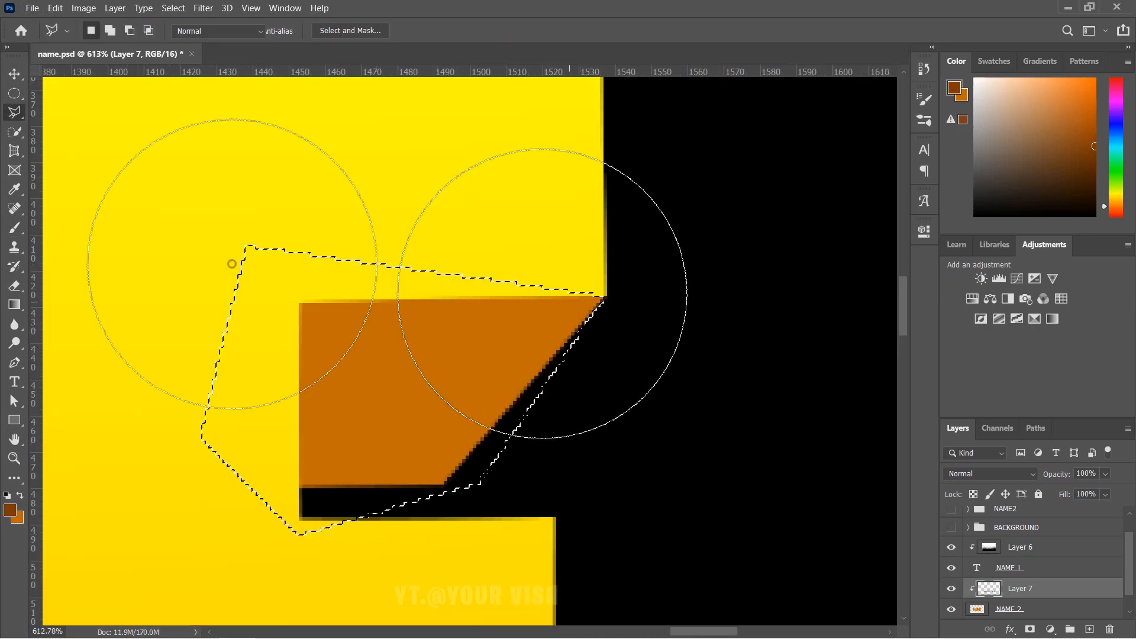
mouse_move(231, 263)
mouse_down()
mouse_move(255, 327)
mouse_move(246, 410)
mouse_up()
key(l)
scroll(444, 342, down, 8)
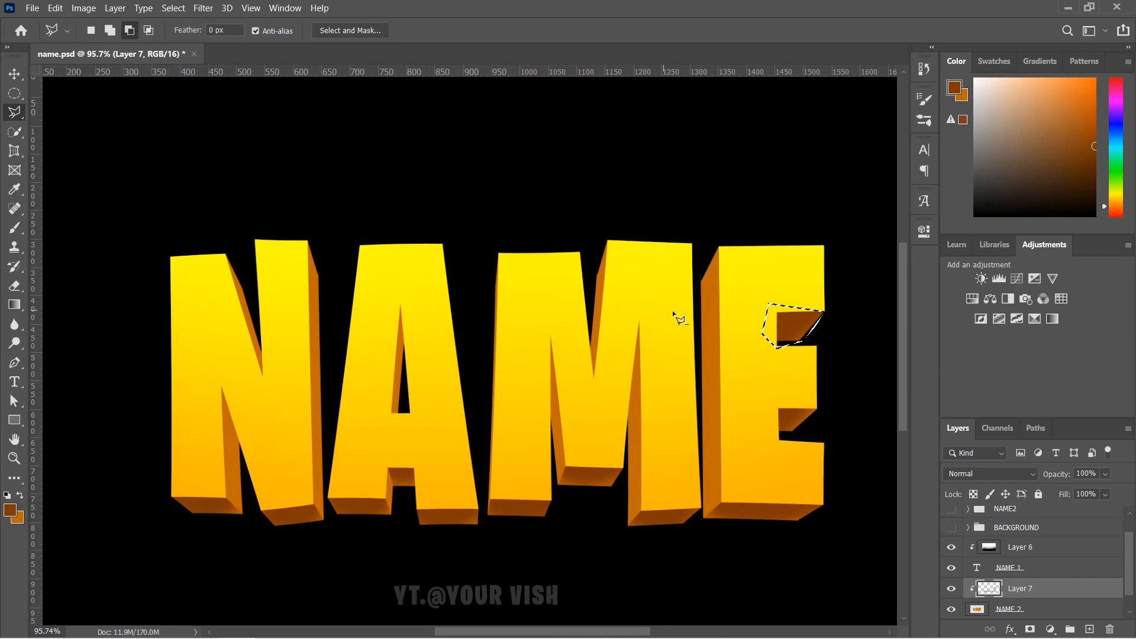
- Select the N's right side face with the Polygonal Lasso
scroll(431, 314, up, 2)
key(b)
key(l)
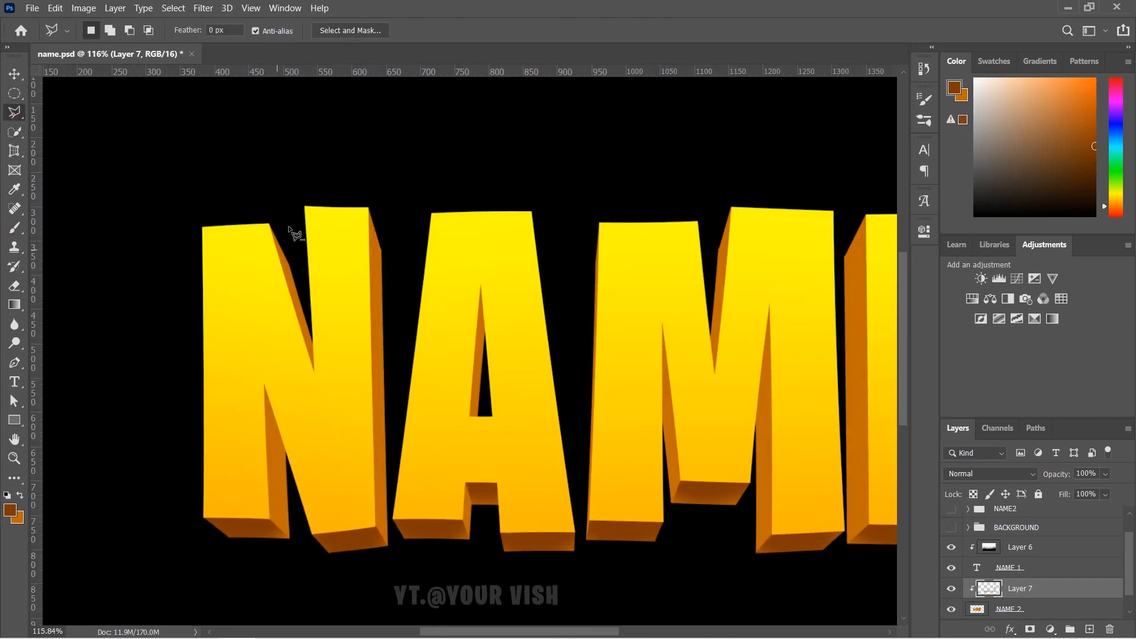
scroll(418, 534, up, 5)
click(408, 540)
scroll(358, 467, down, 5)
double_click(452, 115)
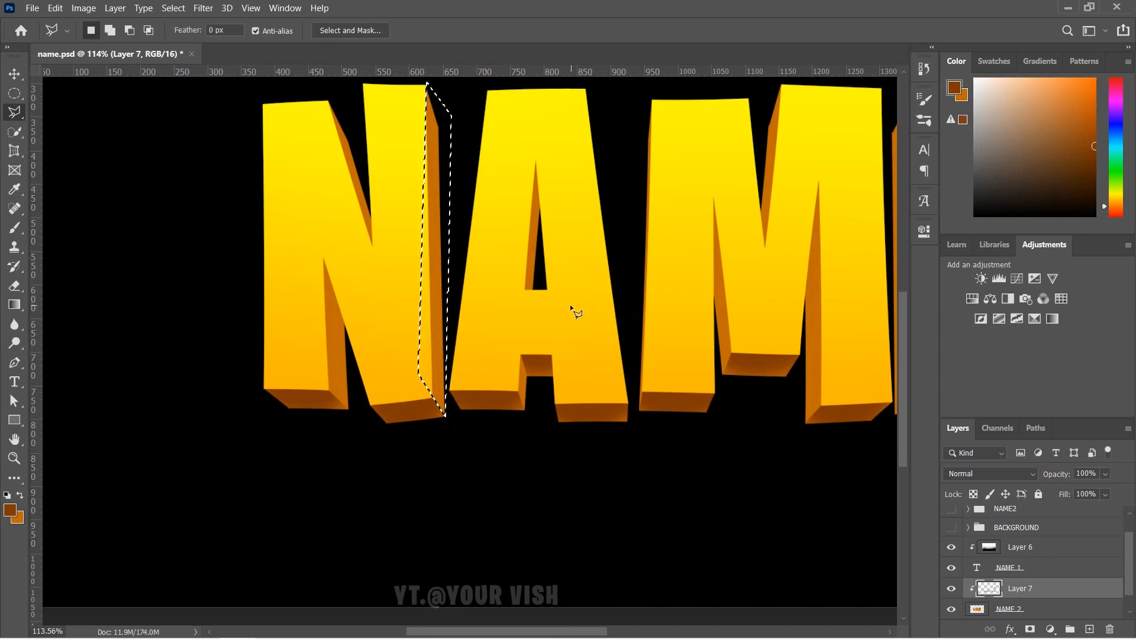
- Brush darker brown shading down the N's selected side face
scroll(469, 236, up, 3)
click(14, 228)
mouse_move(421, 122)
mouse_down()
mouse_move(450, 175)
mouse_move(448, 255)
mouse_up()
scroll(456, 355, down, 3)
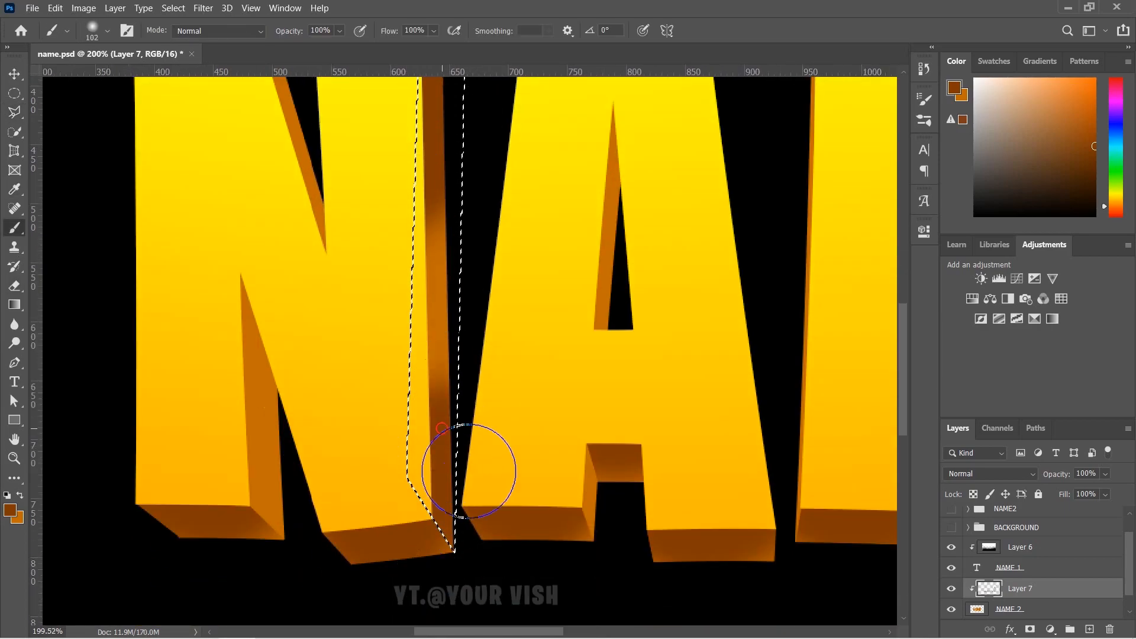
drag(470, 513, 417, 391)
scroll(474, 402, down, 5)
scroll(396, 400, up, 3)
drag(220, 338, 406, 363)
mouse_move(342, 200)
mouse_down()
mouse_move(475, 435)
mouse_move(287, 412)
mouse_up()
scroll(286, 412, down, 1)
- Deselect, then dab dark shading inside the A, M and E's left side with a smaller brush
key(ctrl+d)
click(292, 339)
click(596, 338)
drag(677, 237, 675, 344)
click(588, 254)
mouse_move(680, 460)
mouse_down()
mouse_move(598, 395)
mouse_move(566, 395)
mouse_up()
drag(589, 521, 562, 513)
- Shade the inner sides of the A's foot and the N, redoing one stroke
click(506, 500)
scroll(269, 524, up, 10)
mouse_move(269, 527)
mouse_down()
mouse_move(204, 521)
mouse_move(241, 521)
mouse_up()
scroll(340, 485, down, 10)
scroll(105, 437, up, 3)
mouse_move(229, 443)
mouse_down()
mouse_move(248, 442)
mouse_move(237, 349)
mouse_move(254, 507)
mouse_up()
key(ctrl+z)
drag(204, 201, 226, 227)
scroll(236, 274, down, 6)
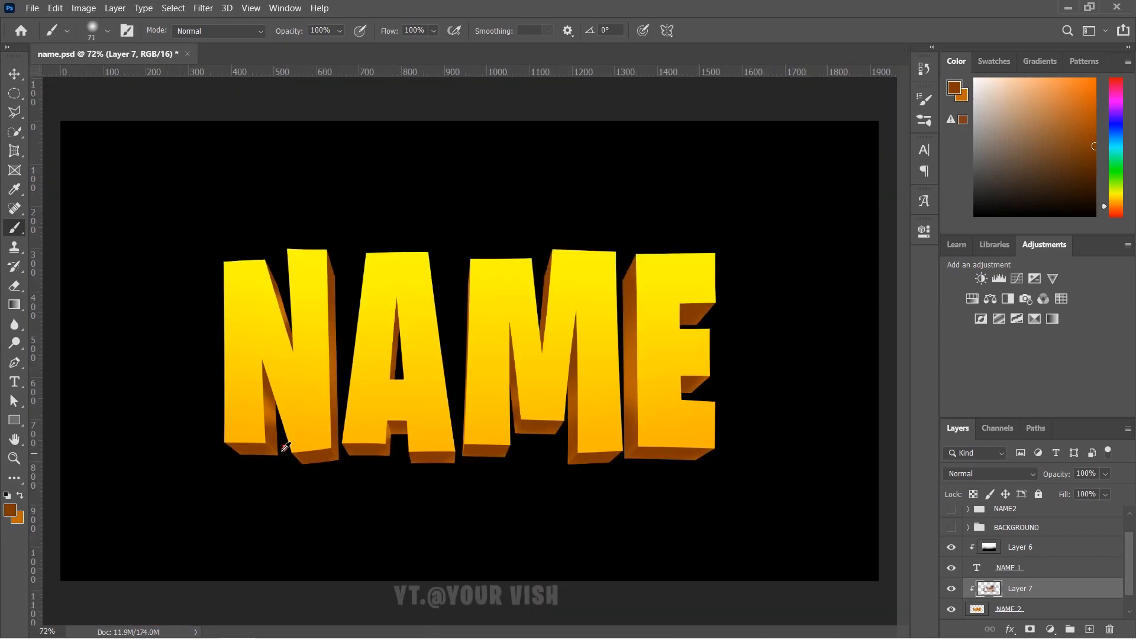
key(alt+bracketright)
key(alt+bracketright)
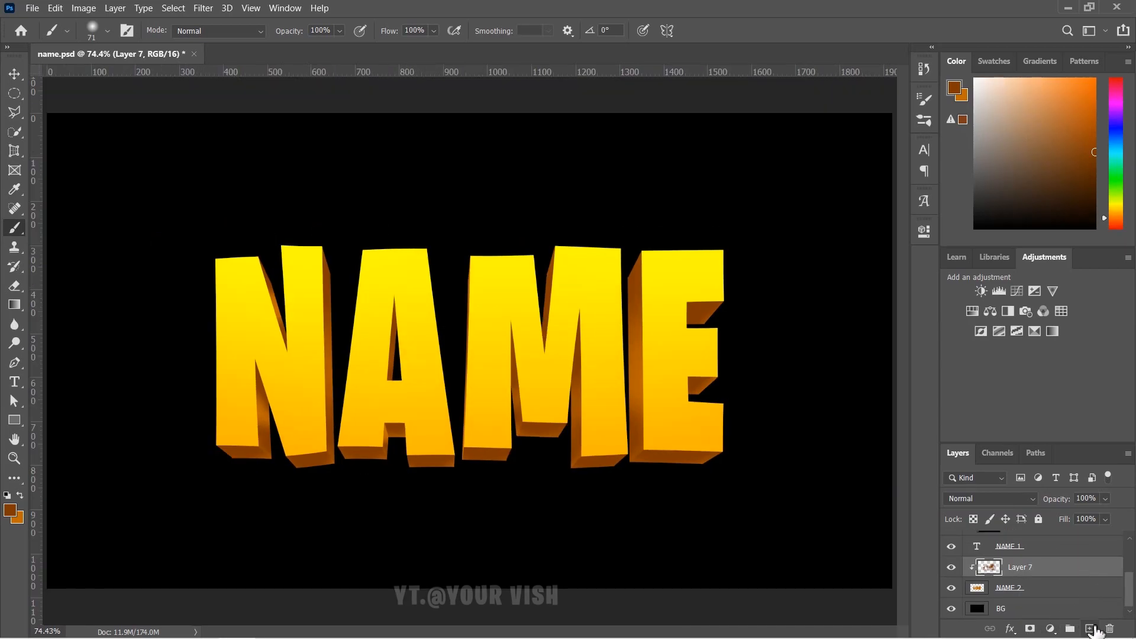
- Add a new layer clipped to the side shading layer
click(1090, 629)
right_click(1047, 567)
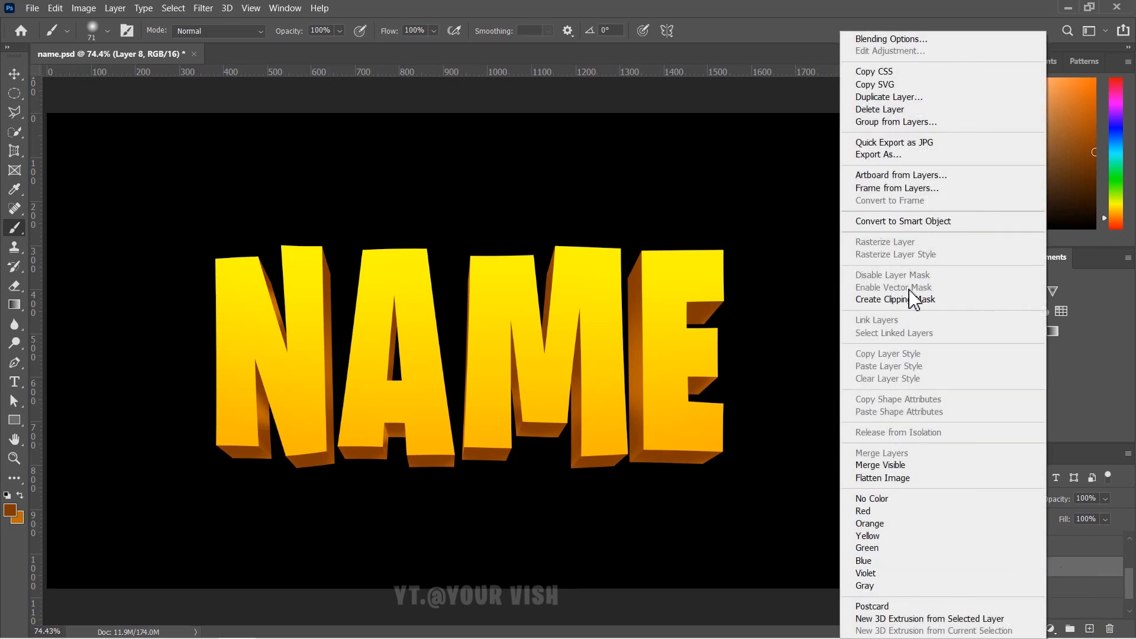
click(965, 297)
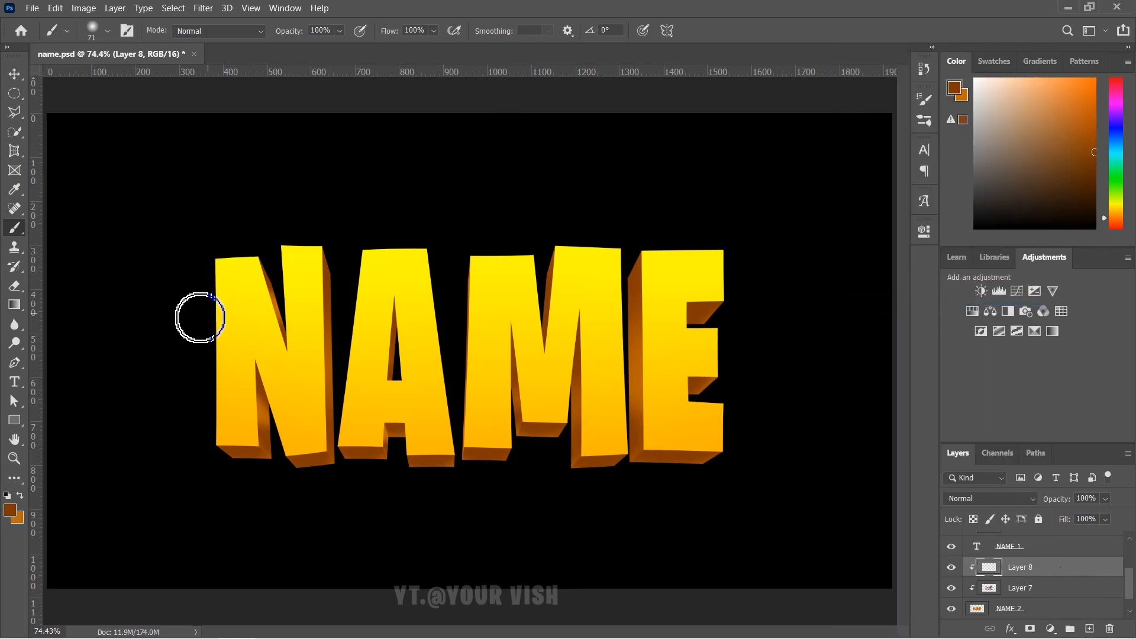
- Paint soft white highlights on the sides of N, A and M with a large brush
drag(166, 344, 303, 398)
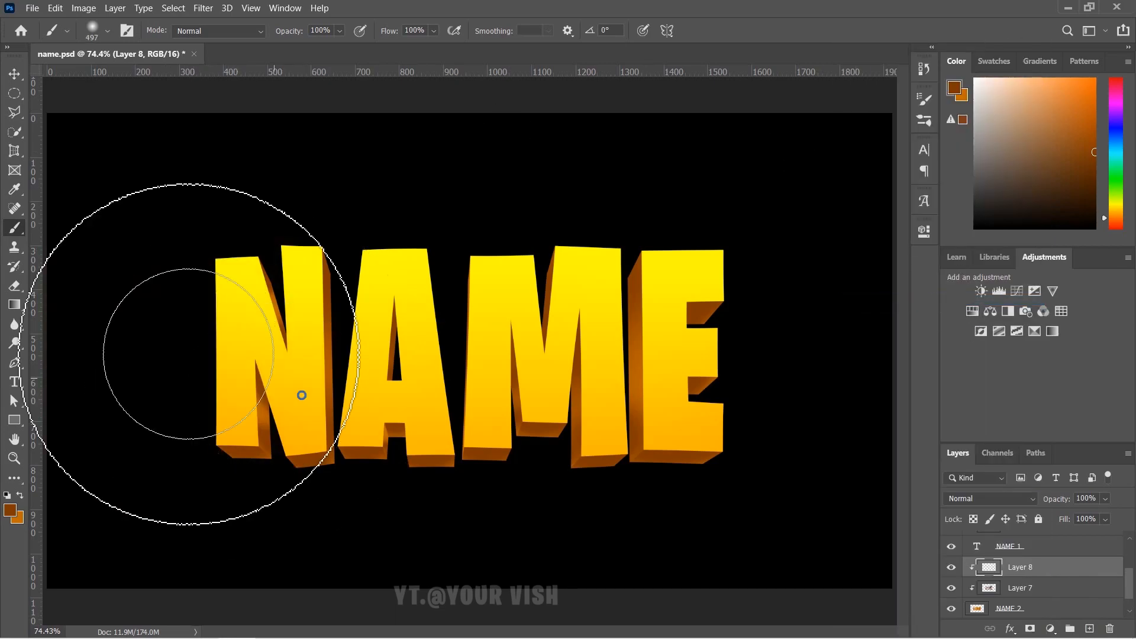
click(10, 510)
mouse_move(624, 208)
mouse_down()
mouse_move(603, 183)
mouse_move(538, 160)
mouse_up()
click(909, 159)
drag(304, 325, 452, 358)
click(588, 346)
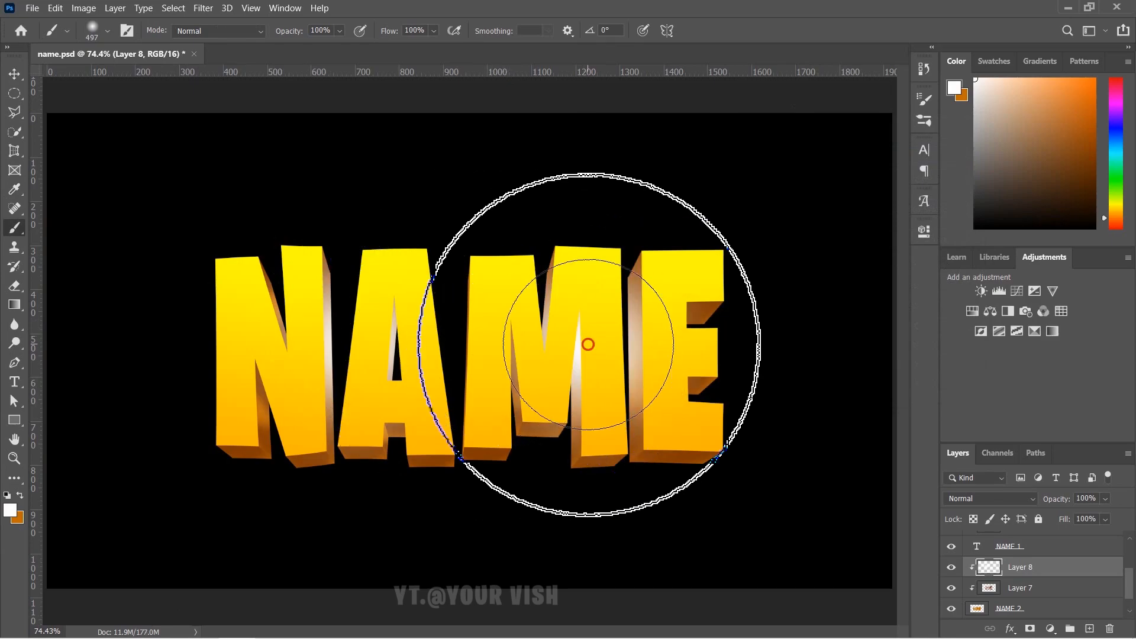
drag(483, 415, 388, 422)
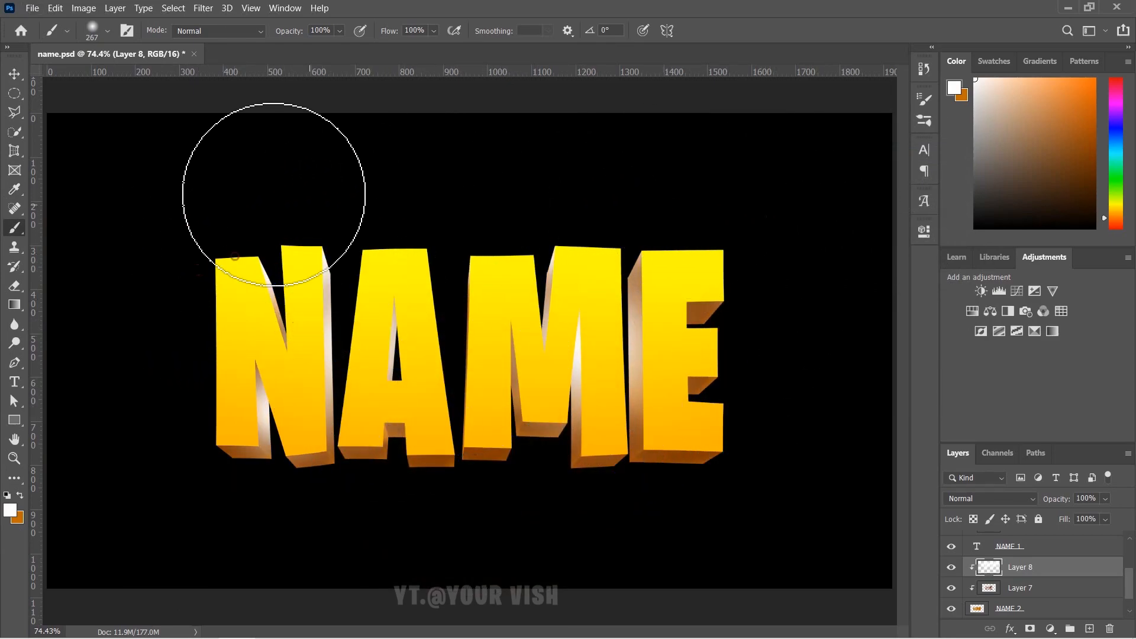
- Set Layer 8 to Overlay blending at 35% opacity
key(v)
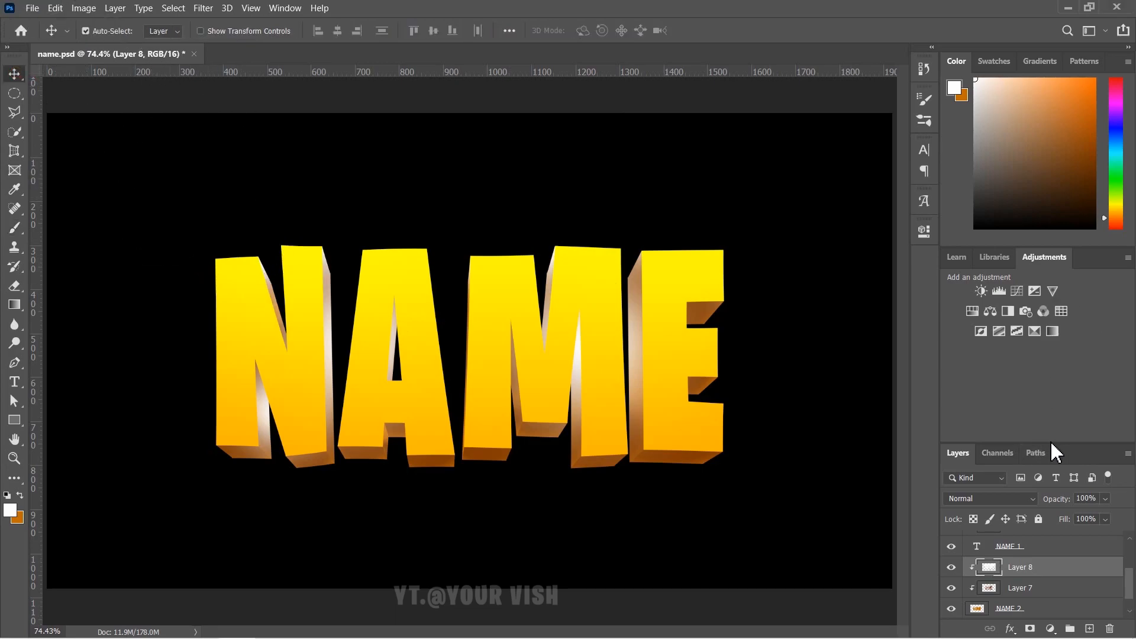
drag(1056, 443, 1046, 343)
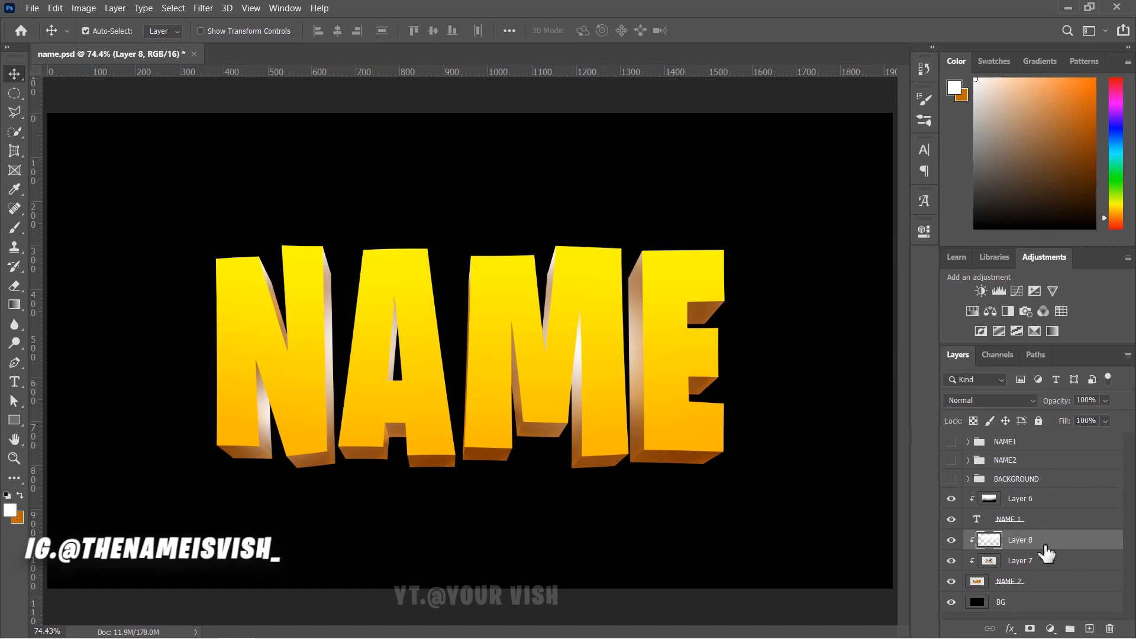
click(1024, 404)
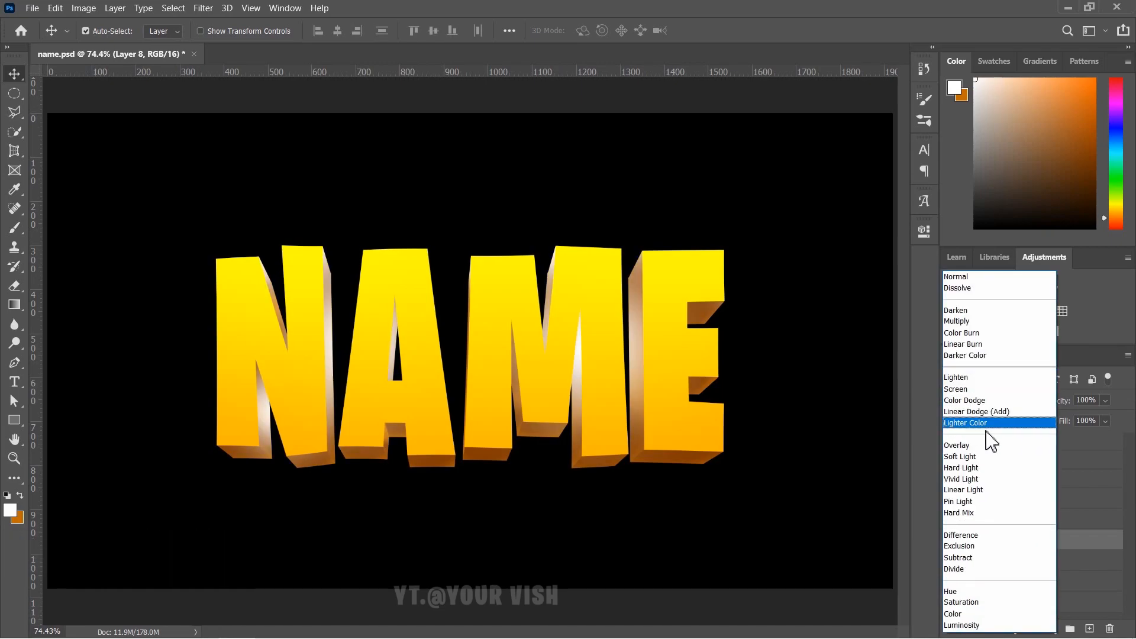
click(985, 449)
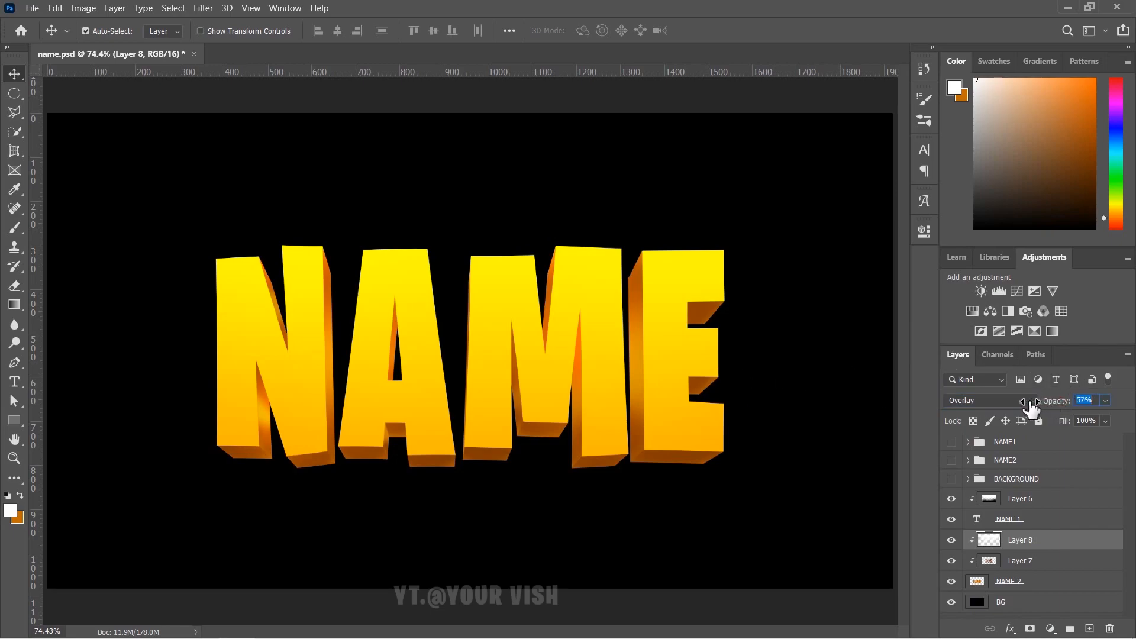
drag(1031, 409, 1026, 408)
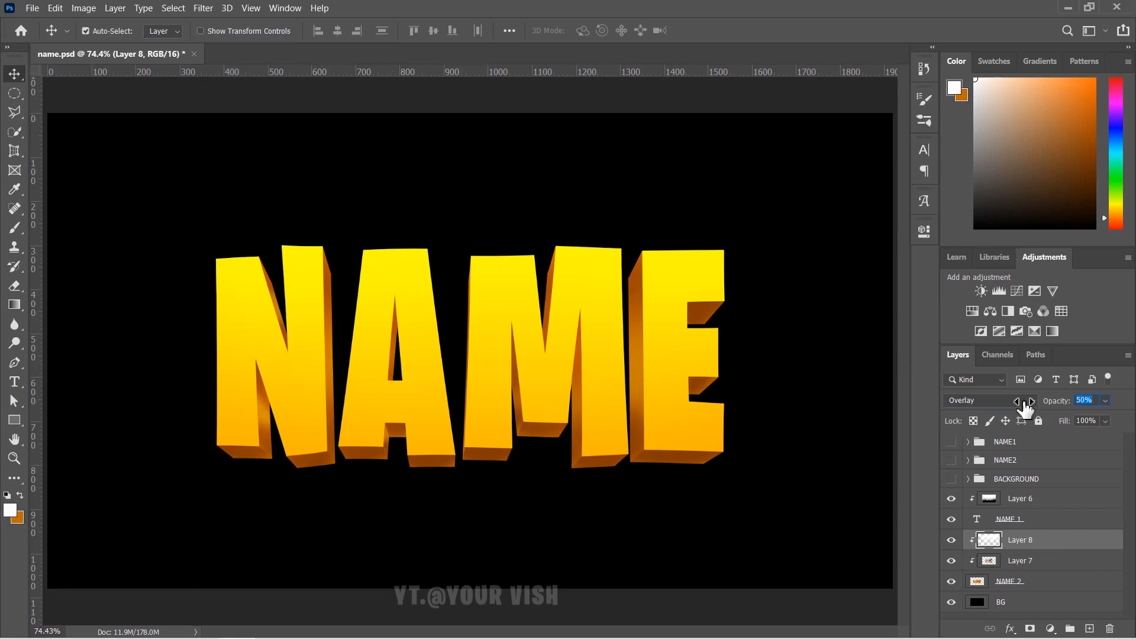
drag(1013, 408, 1010, 408)
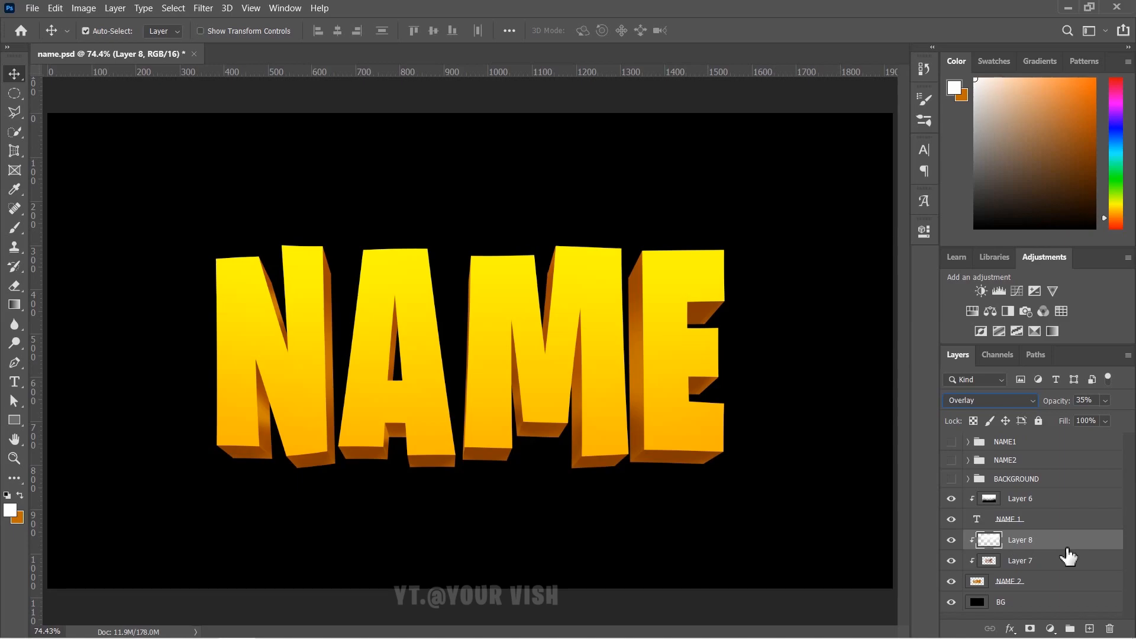
click(1040, 501)
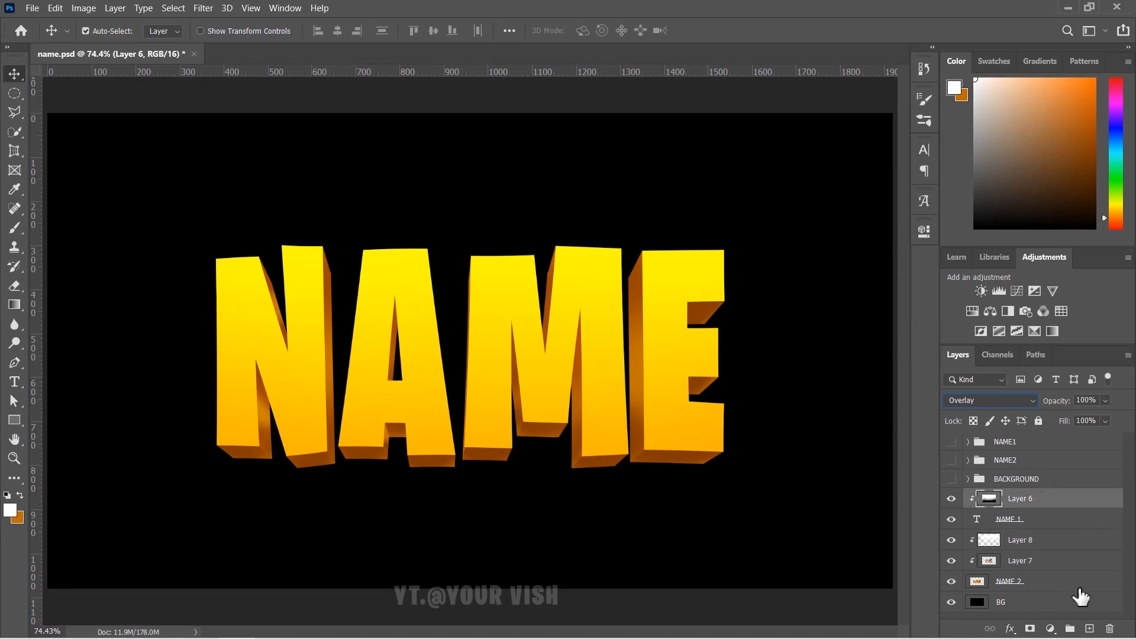
- Add Layer 9 above Layer 6, clipped to the lettering, with a smaller brush
click(1092, 629)
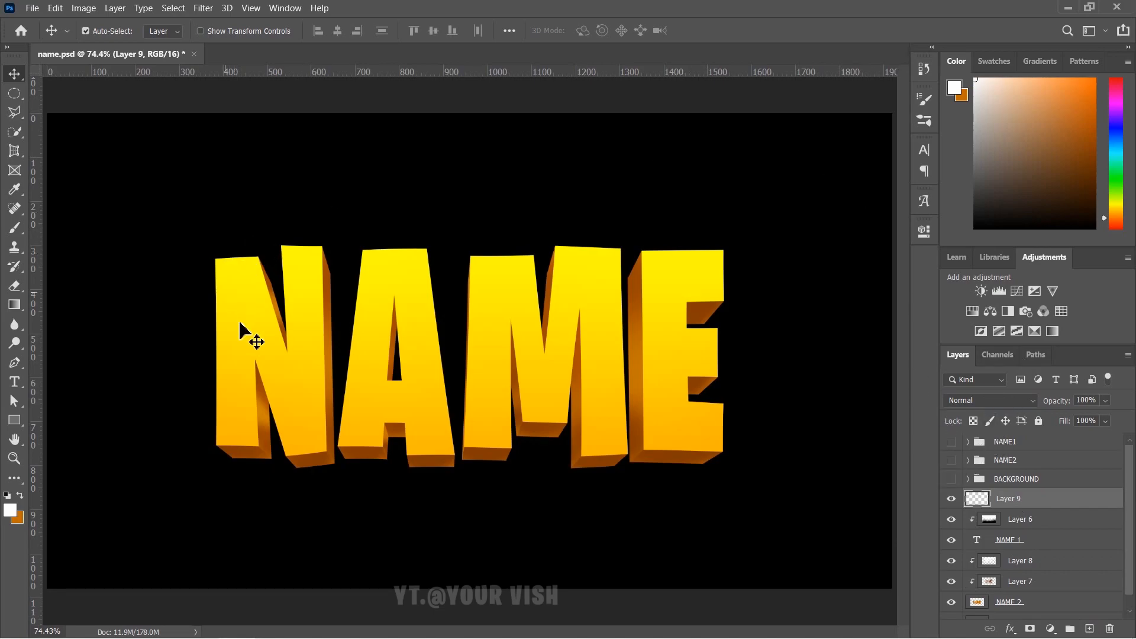
click(17, 224)
key(ctrl+alt+g)
key(bracketleft)
key(bracketleft)
key(bracketleft)
key(bracketleft)
key(bracketleft)
key(bracketleft)
key(bracketleft)
key(bracketleft)
- Try white strokes across the NAME letter tops, undoing the unwanted attempts
drag(198, 320, 314, 229)
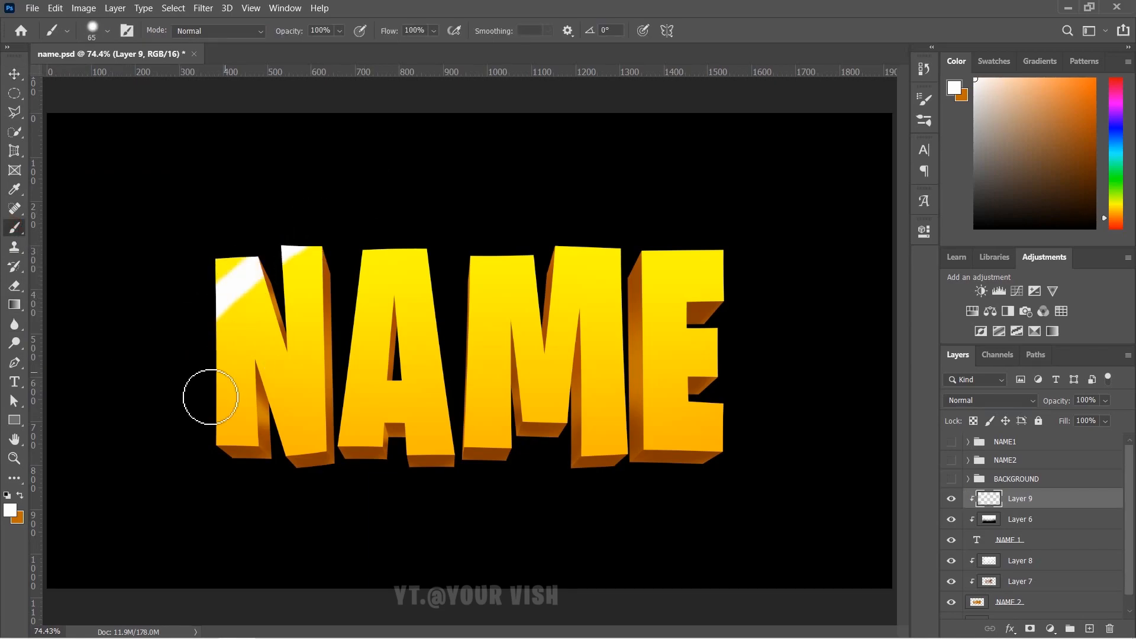
drag(211, 398, 562, 240)
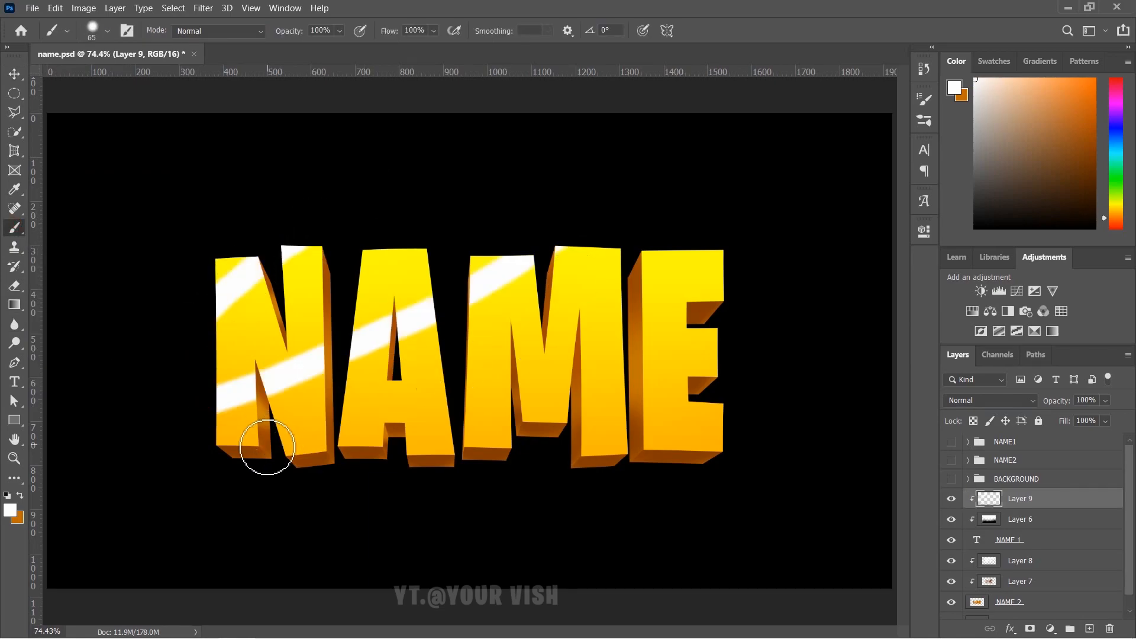
key(ctrl+z)
key(ctrl+z)
mouse_move(183, 270)
mouse_down()
mouse_move(384, 243)
mouse_move(607, 256)
mouse_move(254, 276)
mouse_move(305, 263)
mouse_move(422, 296)
mouse_move(480, 272)
mouse_move(555, 305)
mouse_move(557, 338)
mouse_move(538, 285)
mouse_move(562, 290)
mouse_move(594, 267)
mouse_up()
key(ctrl+z)
drag(216, 269, 278, 305)
key(ctrl+z)
mouse_move(218, 271)
mouse_down()
mouse_move(283, 332)
mouse_move(296, 289)
mouse_up()
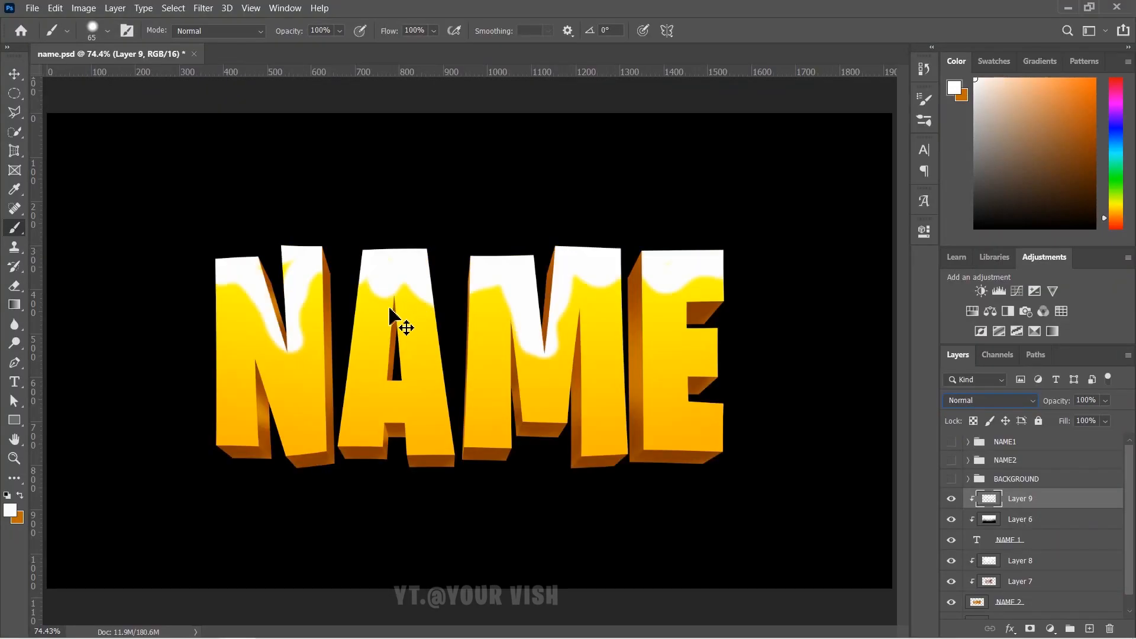
key(ctrl+z)
key(ctrl+z)
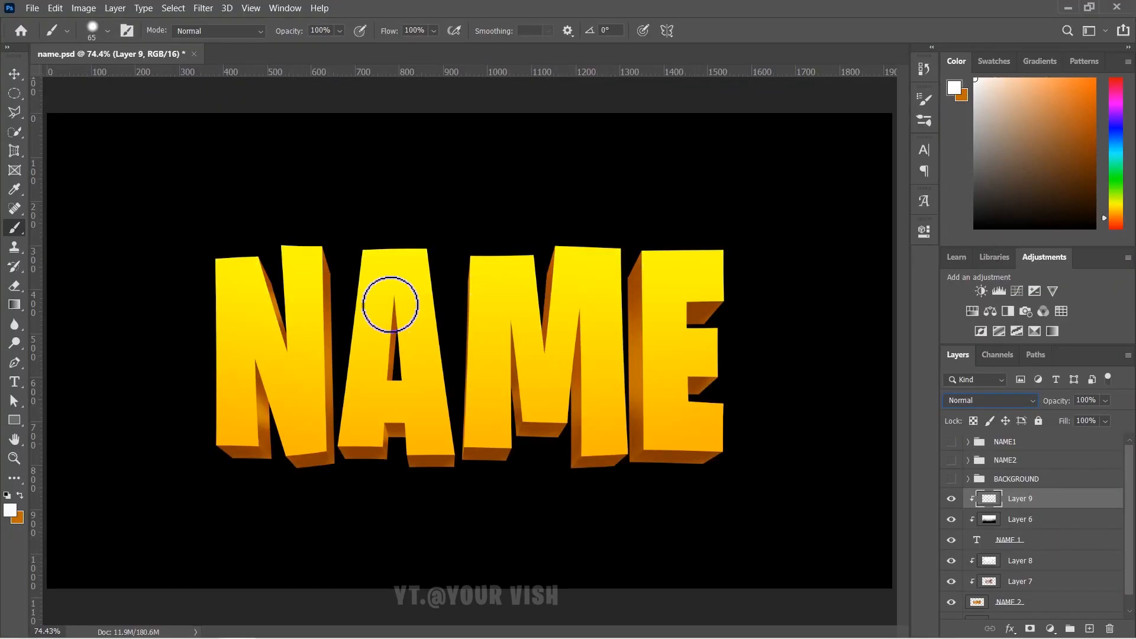
- Paint white diagonal streaks across N, A, M and E, redoing the strokes over M and E
drag(170, 312, 483, 181)
mouse_move(201, 452)
mouse_down()
mouse_move(381, 367)
mouse_move(625, 225)
mouse_up()
drag(459, 470, 760, 276)
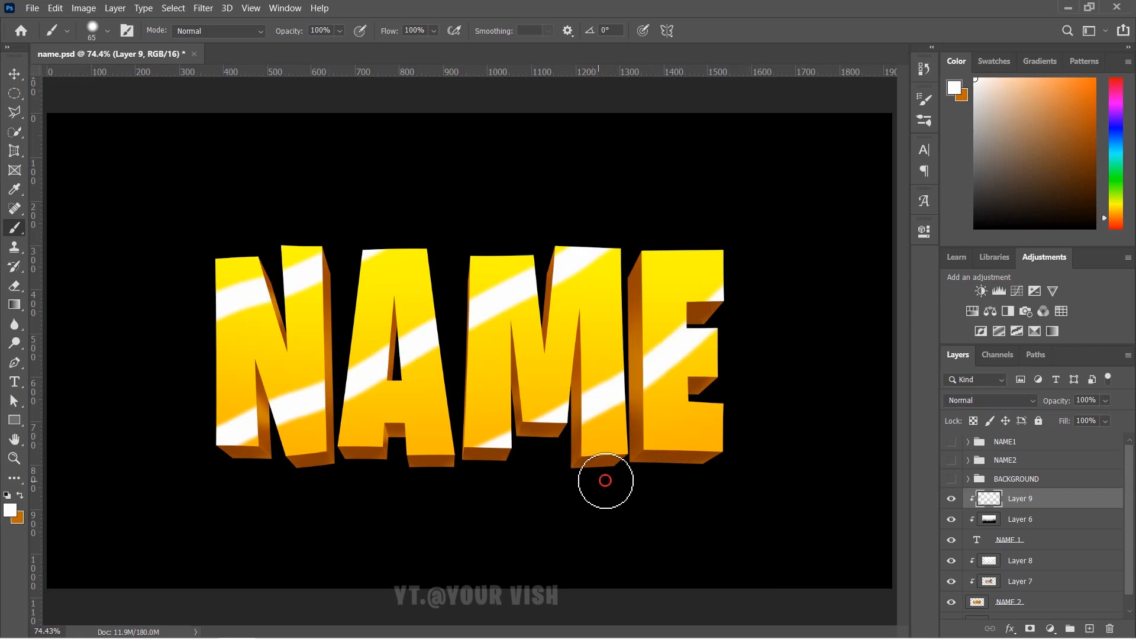
drag(602, 481, 792, 388)
key(ctrl+z)
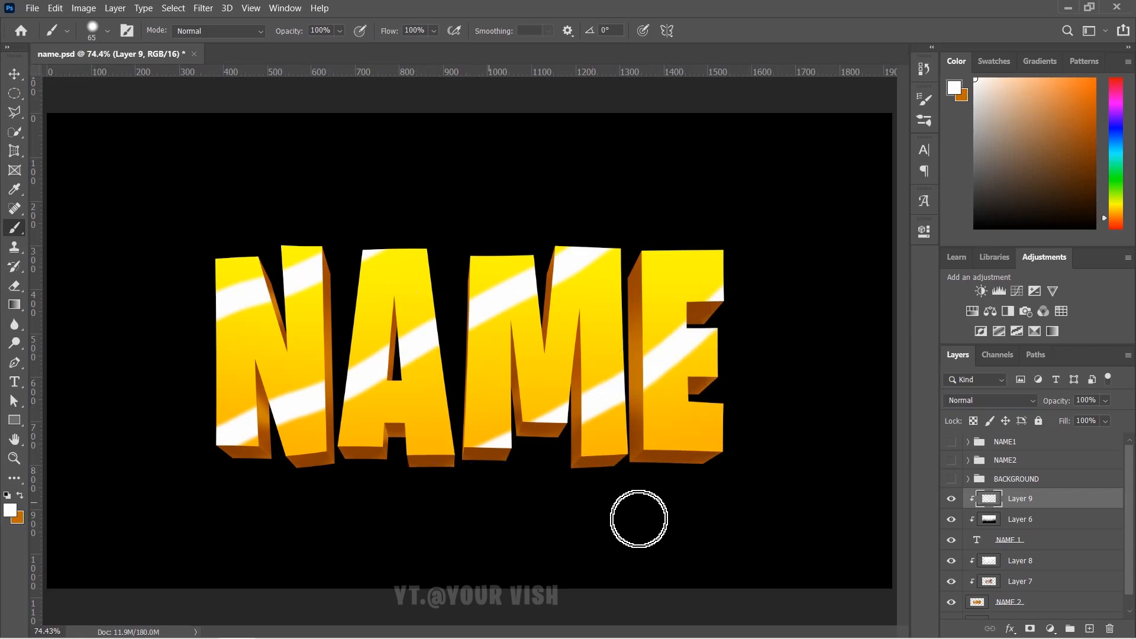
drag(366, 471, 722, 236)
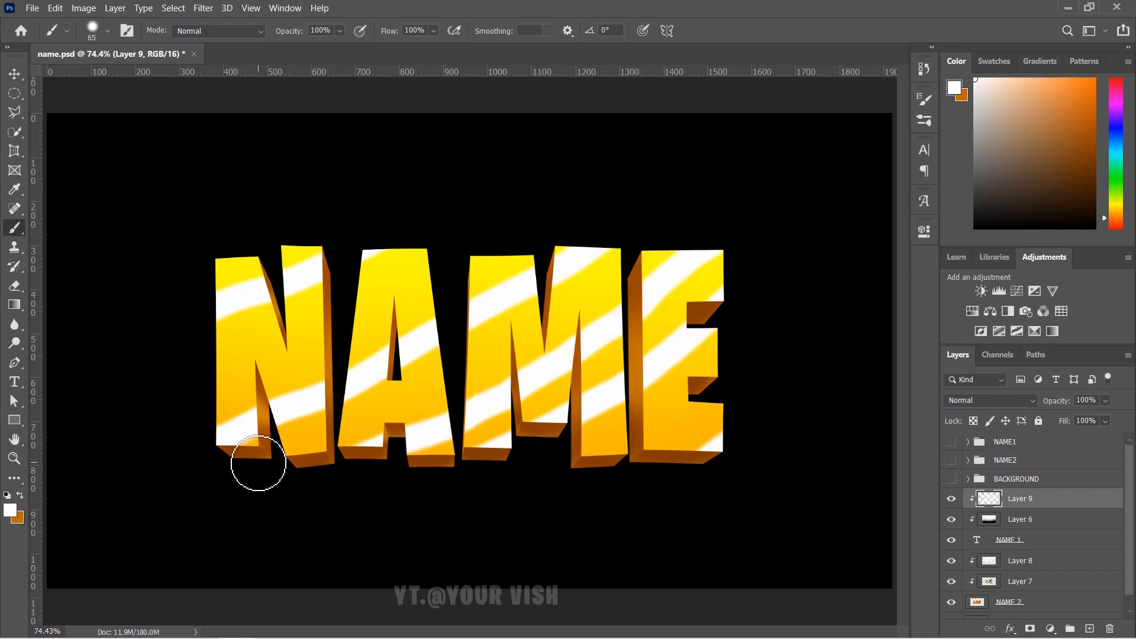
key(ctrl+z)
mouse_move(264, 474)
mouse_down()
mouse_move(470, 400)
mouse_move(781, 211)
mouse_up()
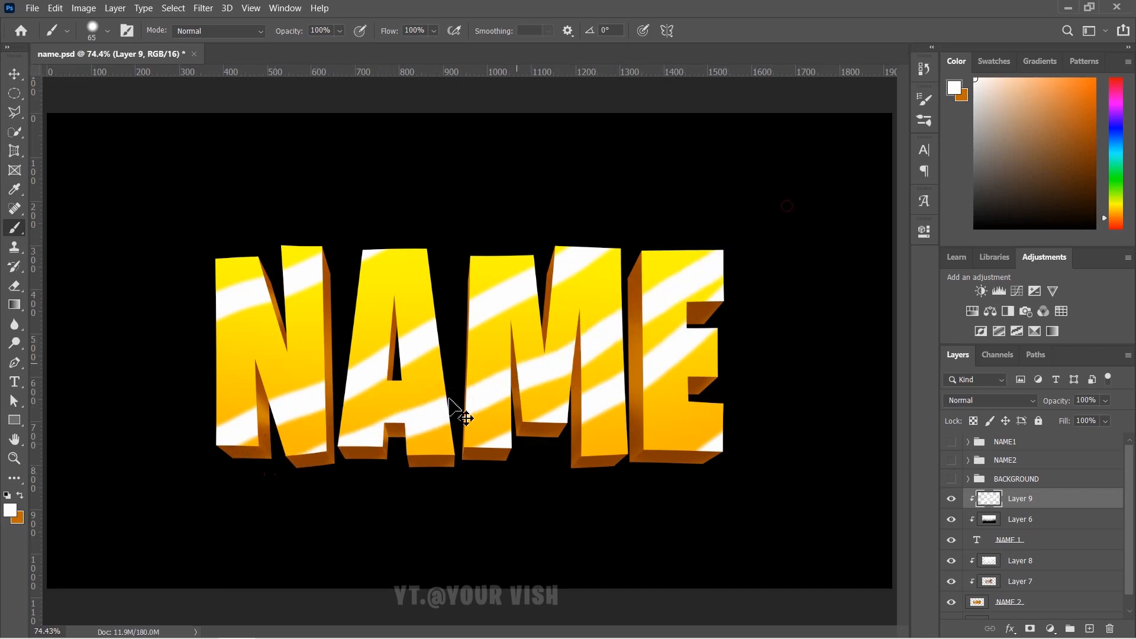
key(ctrl+z)
mouse_move(330, 465)
mouse_down()
mouse_move(589, 355)
mouse_move(698, 290)
mouse_up()
key(ctrl+z)
mouse_move(363, 464)
mouse_down()
mouse_move(751, 218)
mouse_move(393, 132)
mouse_move(547, 259)
mouse_move(468, 328)
mouse_move(487, 386)
mouse_move(721, 241)
mouse_move(508, 390)
mouse_move(211, 469)
mouse_up()
key(ctrl+z)
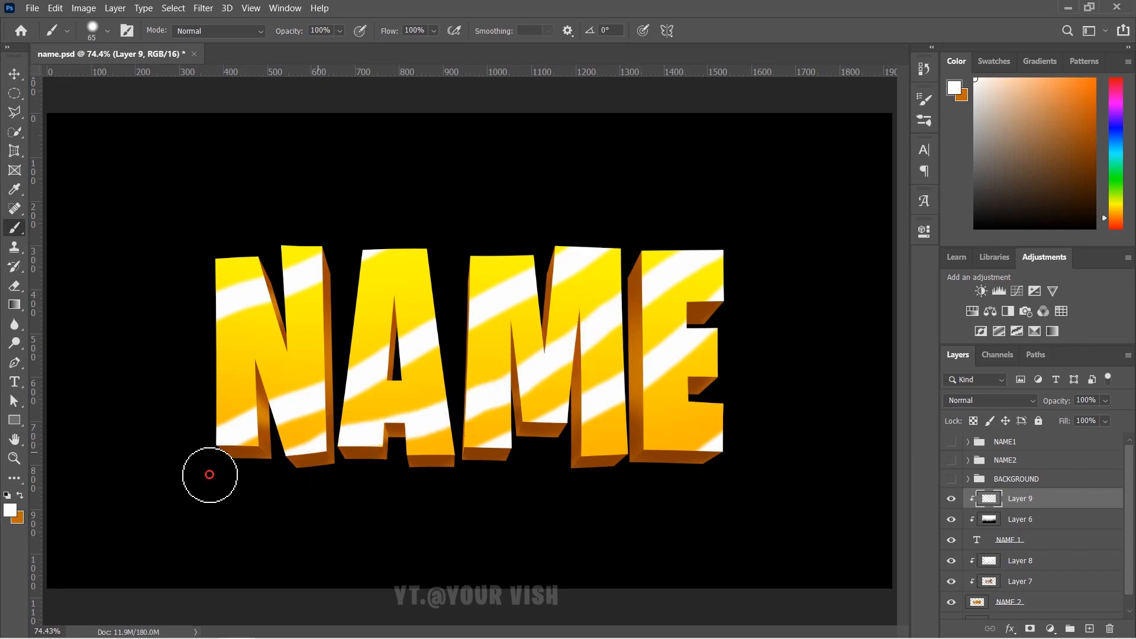
mouse_move(465, 232)
mouse_down()
mouse_move(331, 330)
mouse_move(178, 373)
mouse_up()
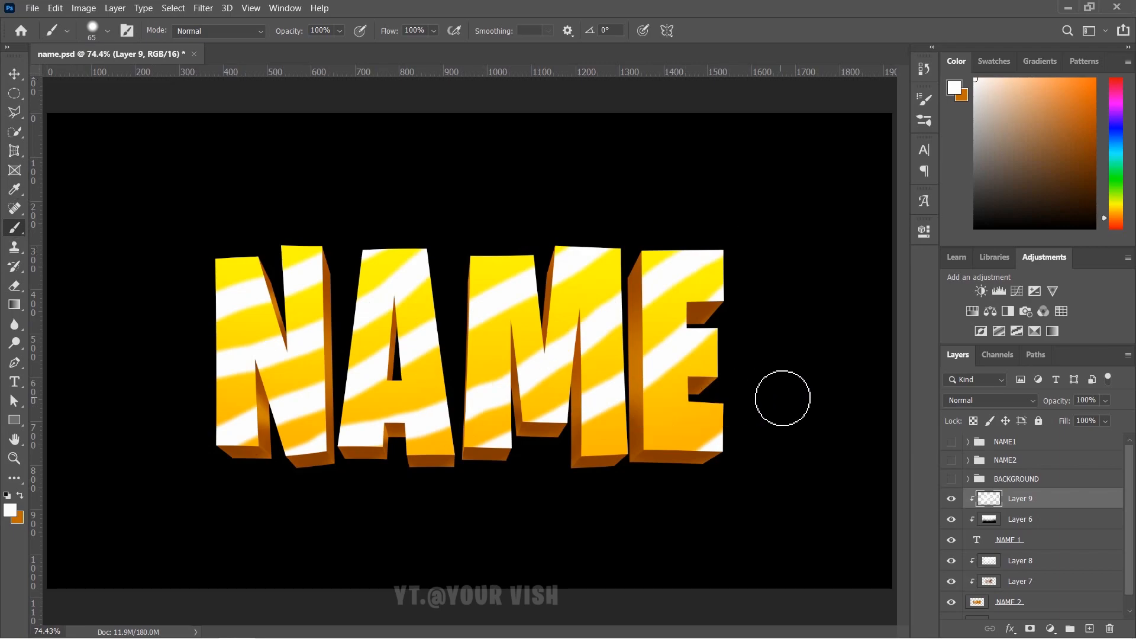
mouse_move(718, 409)
mouse_down()
mouse_move(673, 444)
mouse_move(597, 474)
mouse_up()
key(ctrl+z)
mouse_move(778, 346)
mouse_down()
mouse_move(702, 407)
mouse_move(572, 478)
mouse_move(507, 484)
mouse_up()
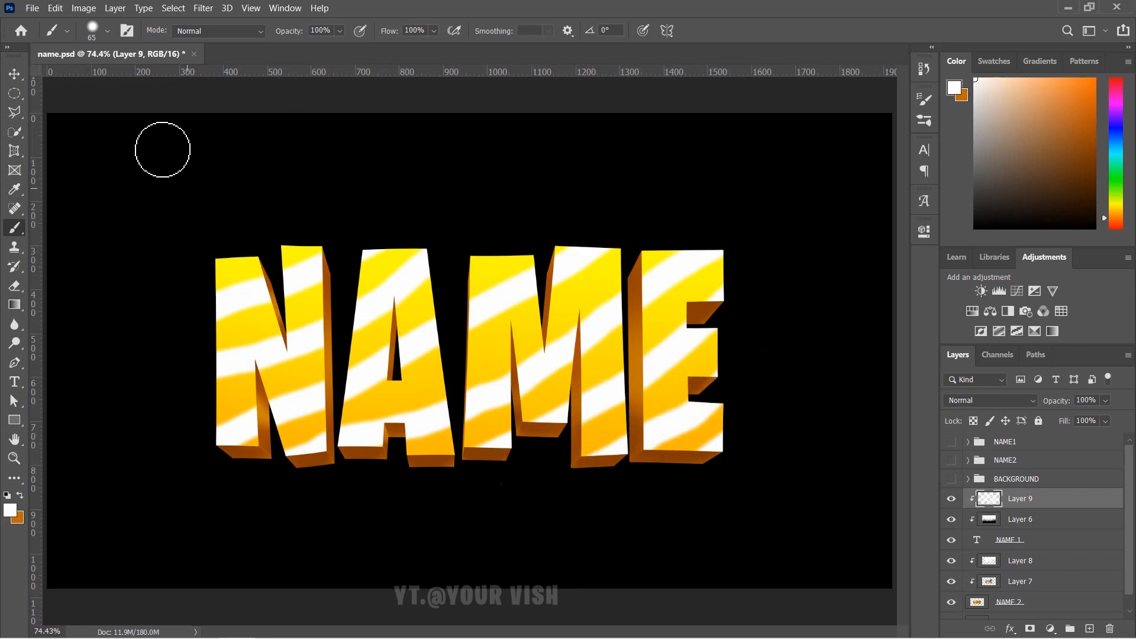
click(15, 76)
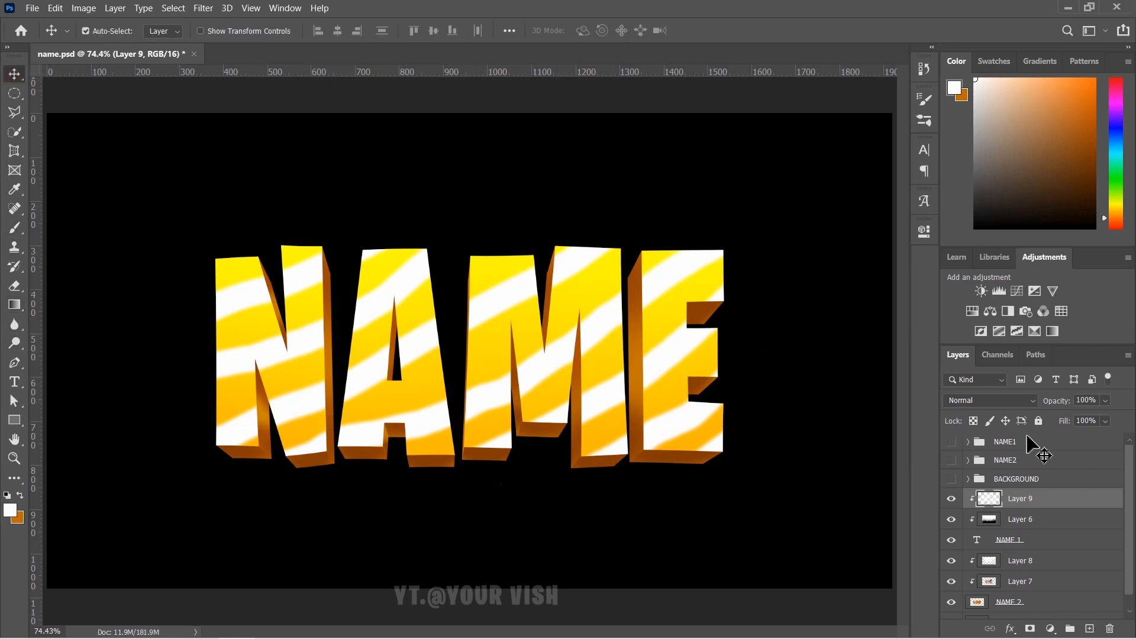
- Set Layer 9 to Overlay blending and lower its opacity to 35%
click(1034, 401)
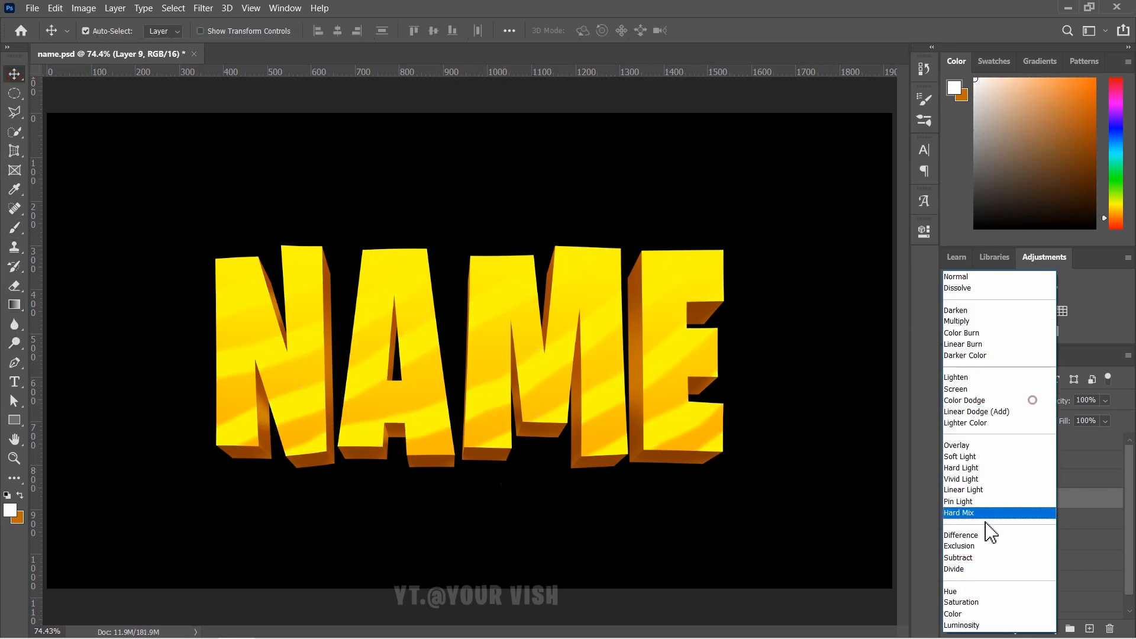
click(971, 446)
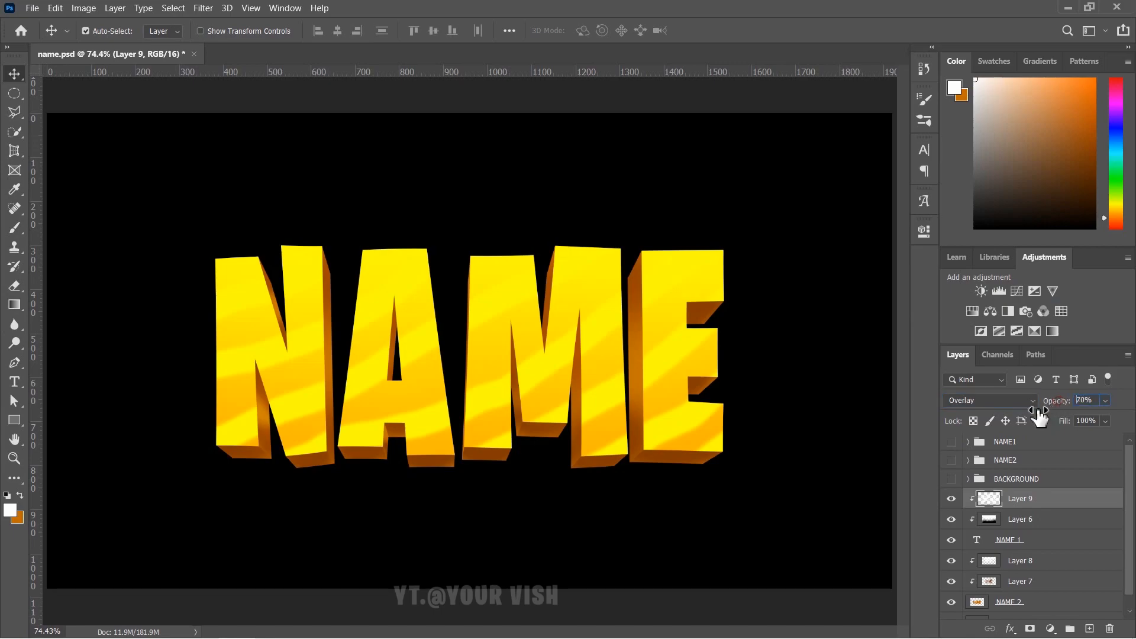
key(Down)
key(Down)
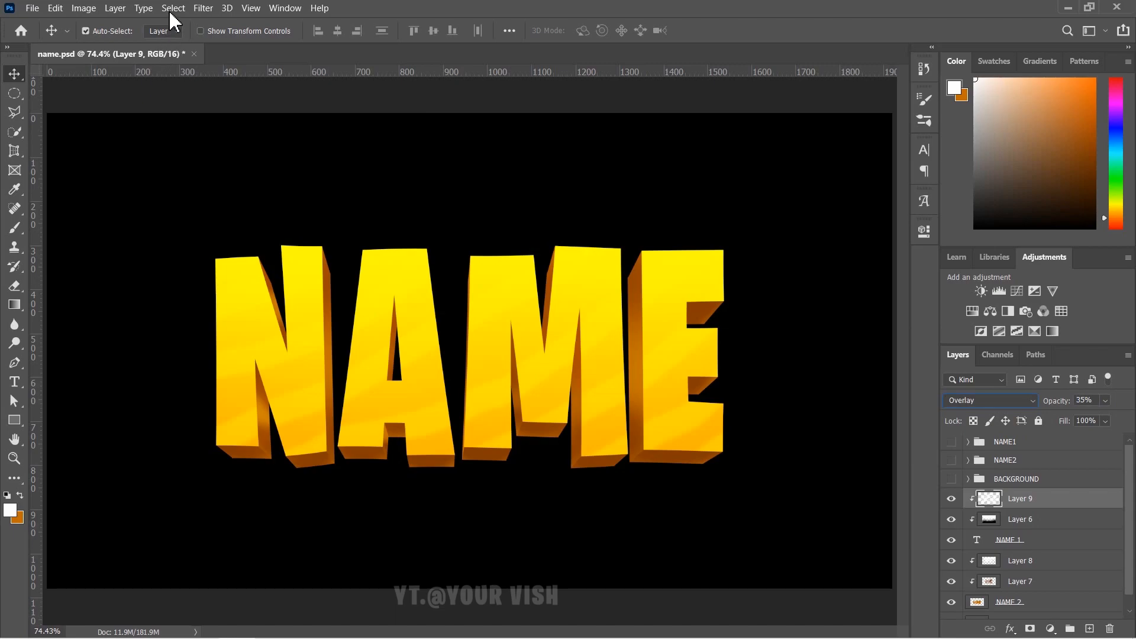
- Apply a 15-pixel Gaussian Blur to Layer 9's white streaks
click(204, 8)
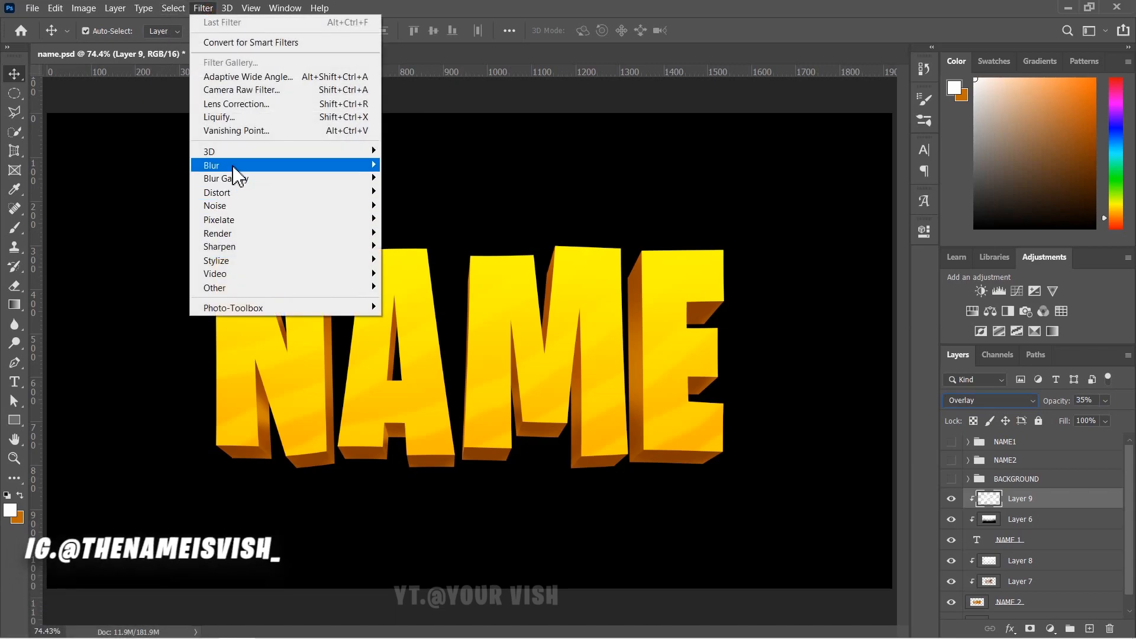
click(417, 220)
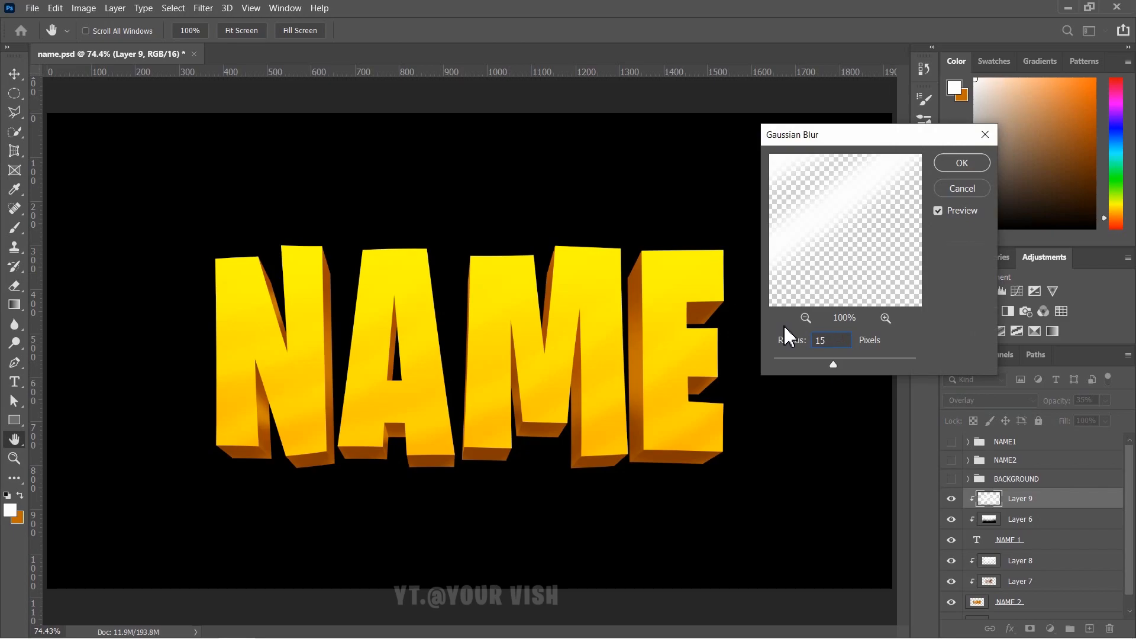
key(Return)
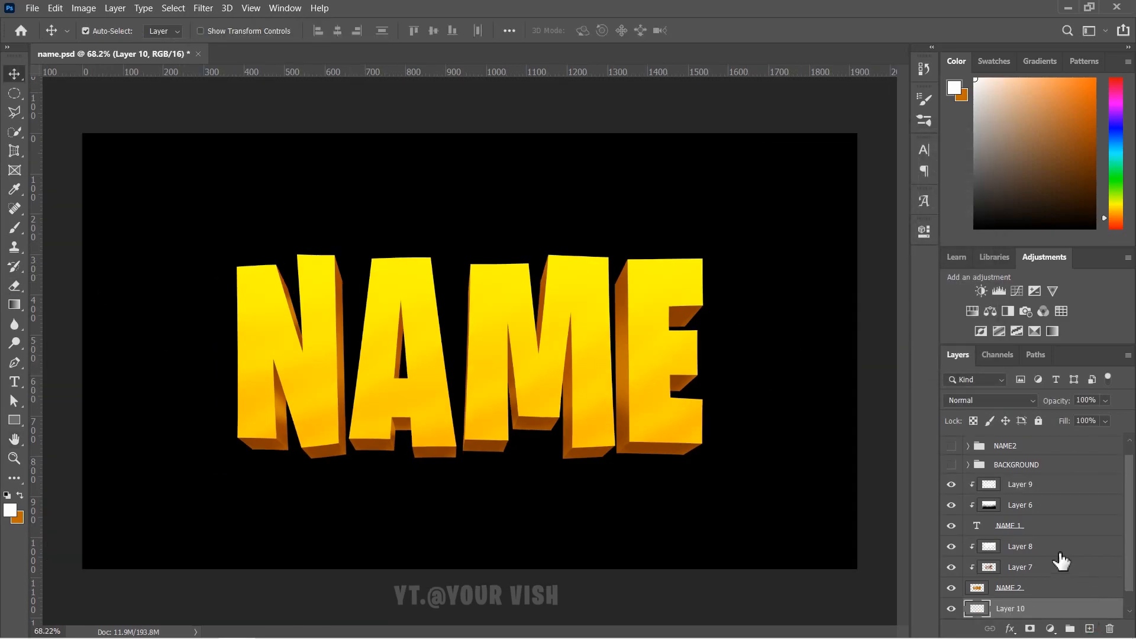
- Group the extrusion layers into Group 1 and the text layers into Group 2
scroll(1041, 612, down, 1)
click(1041, 568)
shift+click(1039, 529)
click(1070, 629)
shift+click(1032, 539)
shift+click(1031, 497)
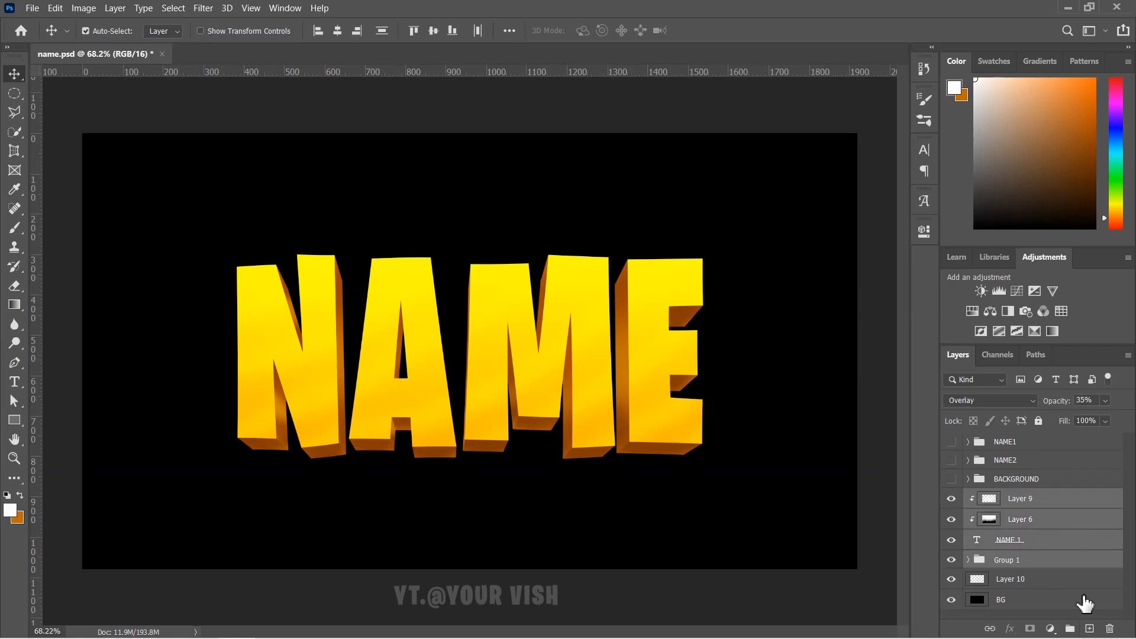
click(1073, 629)
- Add a Solid Color fill layer above Layer 10 in bright blue 00aeff
click(1030, 533)
click(1032, 517)
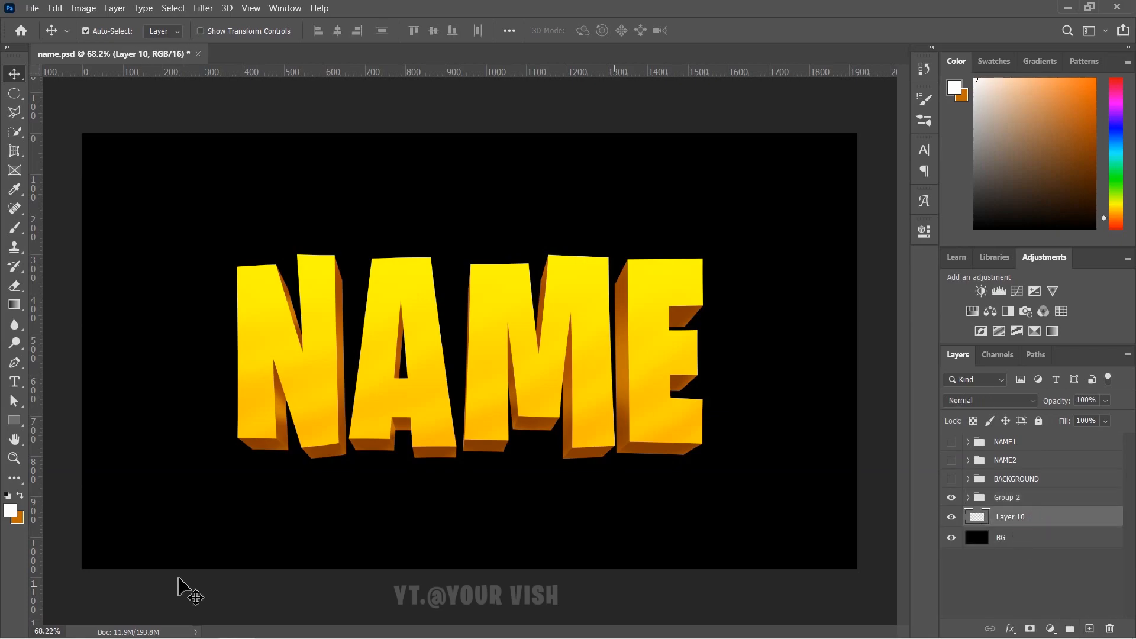
click(1050, 629)
click(1020, 371)
click(785, 158)
click(810, 275)
drag(812, 284, 808, 244)
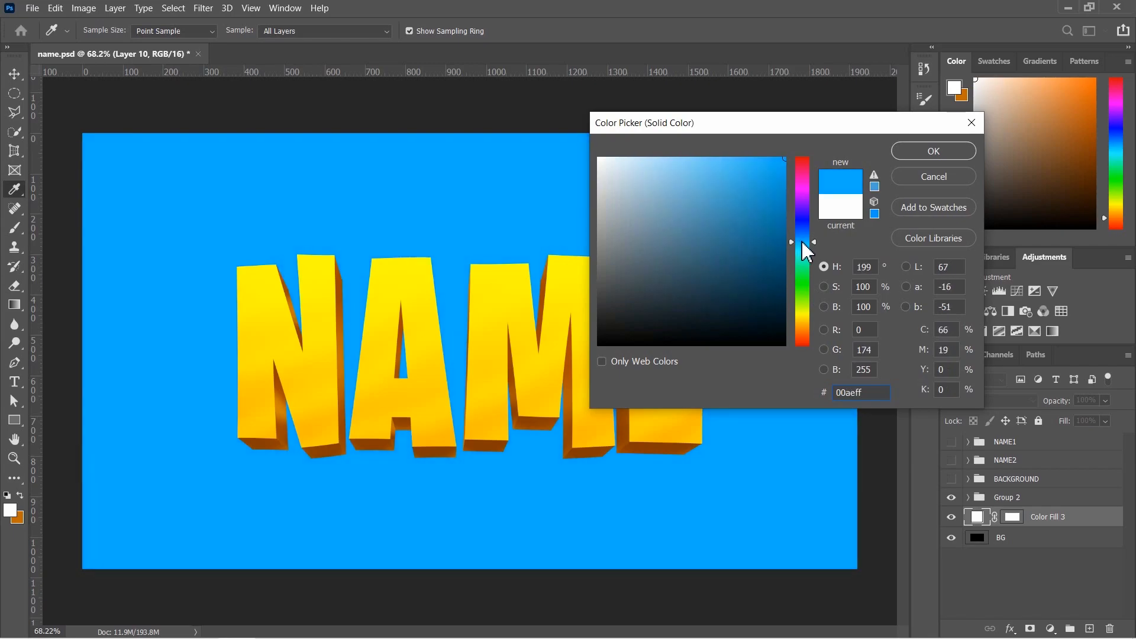
- Confirm the blue fill and rasterize the Color Fill layer for painting
click(934, 151)
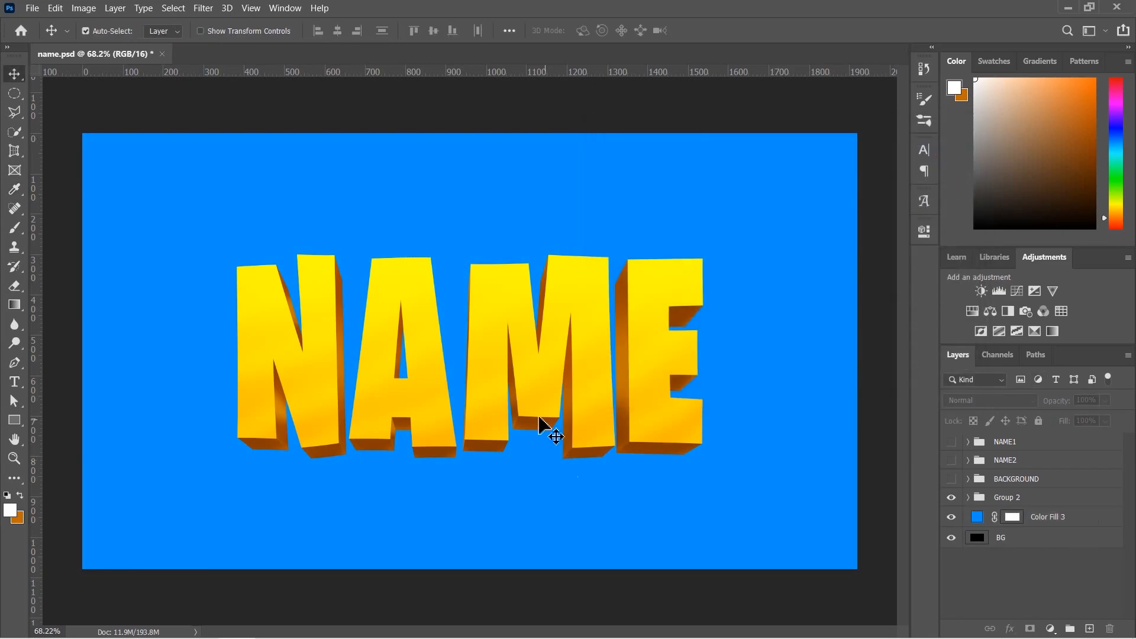
scroll(551, 431, down, 2)
click(14, 229)
click(270, 255)
click(579, 254)
- Paint darker 0072ca blue around the canvas edges
click(10, 510)
click(367, 246)
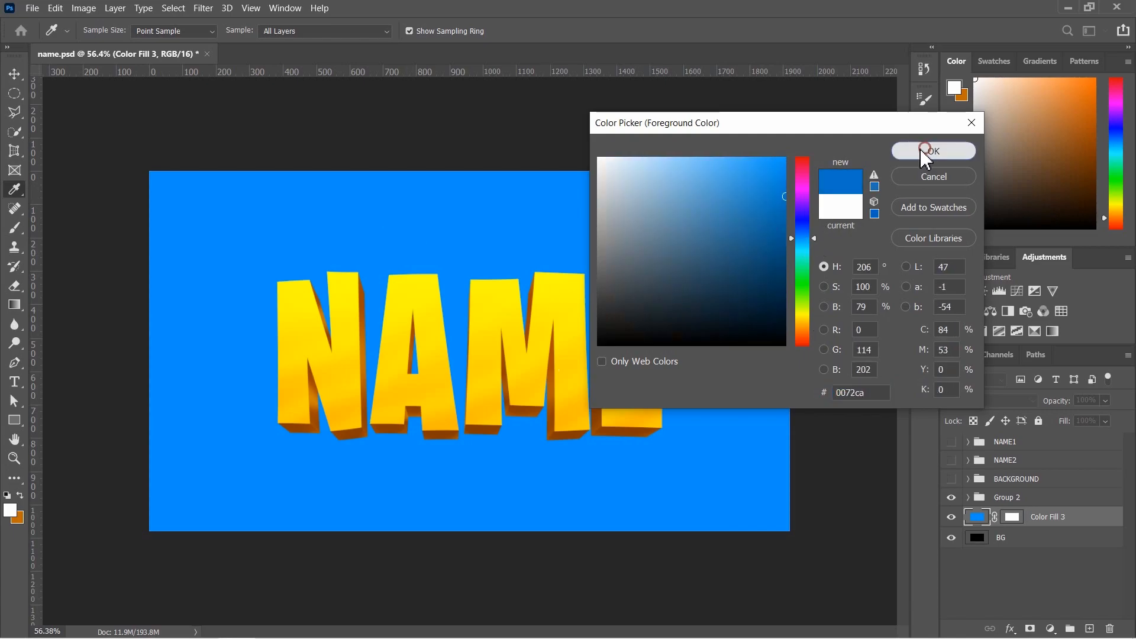
click(934, 152)
mouse_move(208, 177)
mouse_down()
mouse_move(533, 132)
mouse_move(164, 455)
mouse_move(166, 426)
mouse_up()
click(1096, 159)
mouse_move(790, 168)
mouse_down()
mouse_move(608, 570)
mouse_move(963, 235)
mouse_move(949, 544)
mouse_up()
- Blend Color Fill 3 in Lighten mode at 95% opacity
click(1006, 400)
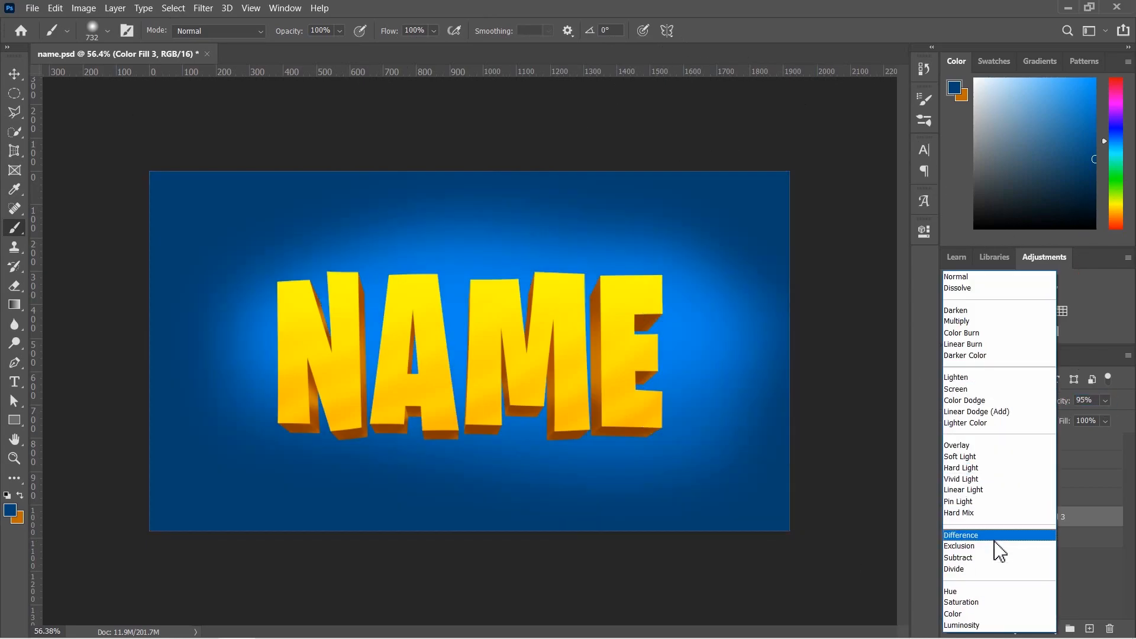
click(989, 379)
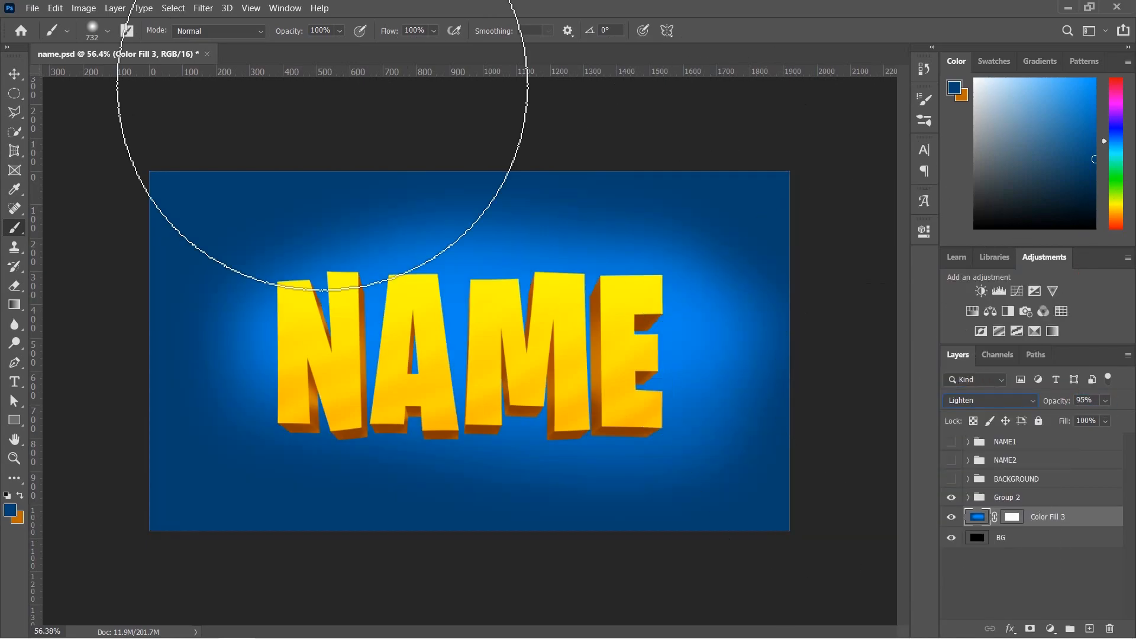
key(v)
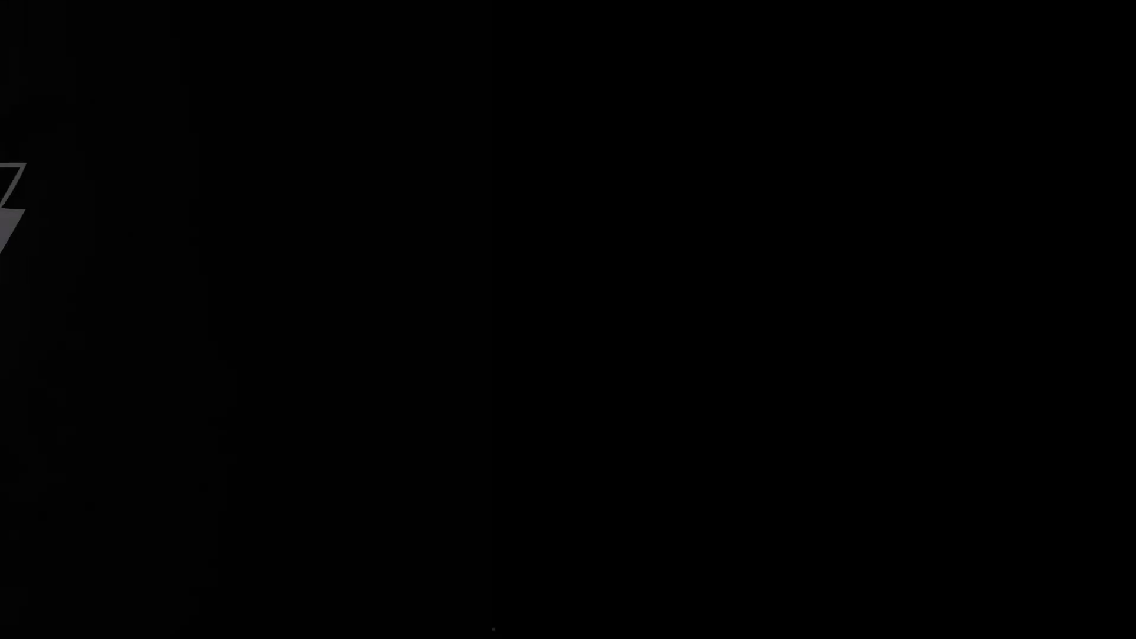